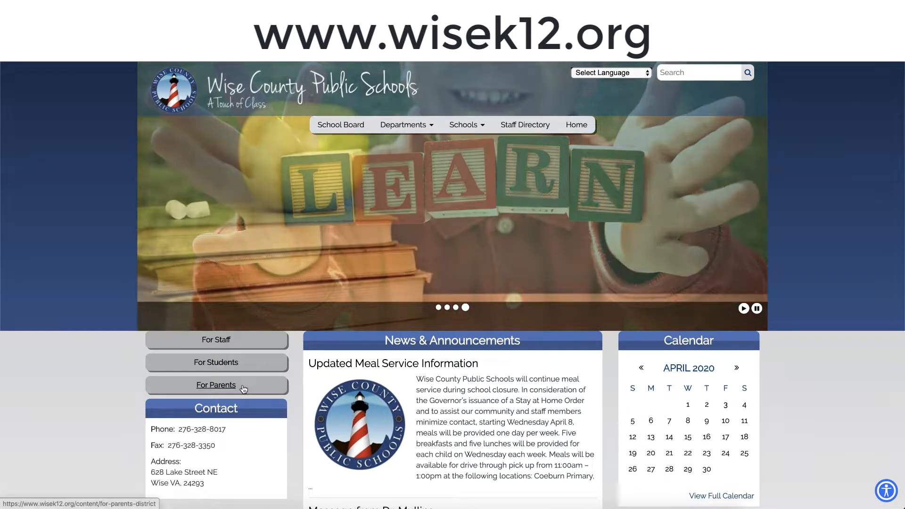
Step: Go to the For Parents page and open the New Student Registration link there
scroll(244, 387, down, 2)
scroll(243, 386, down, 5)
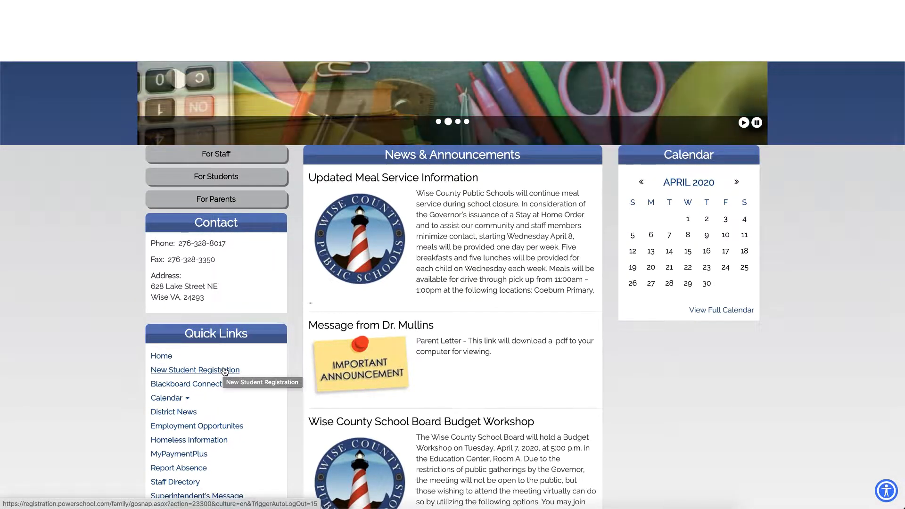
click(219, 202)
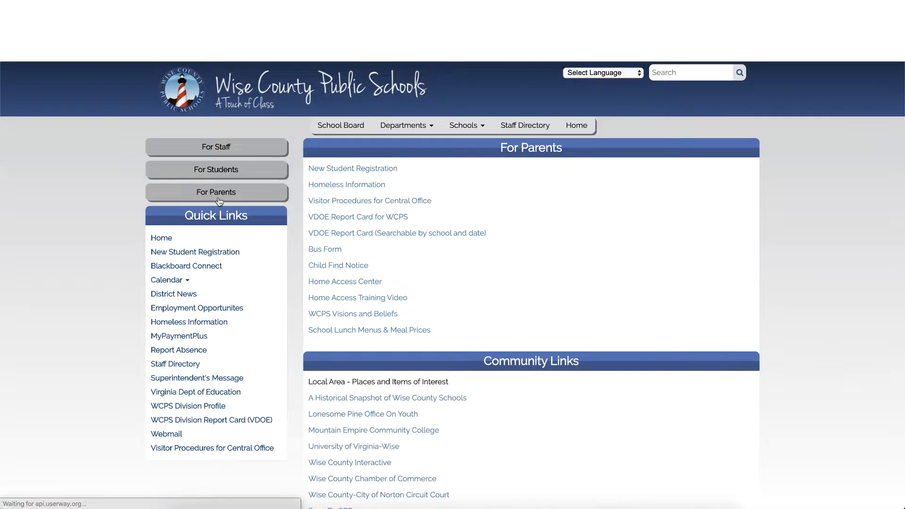
scroll(450, 267, down, 1)
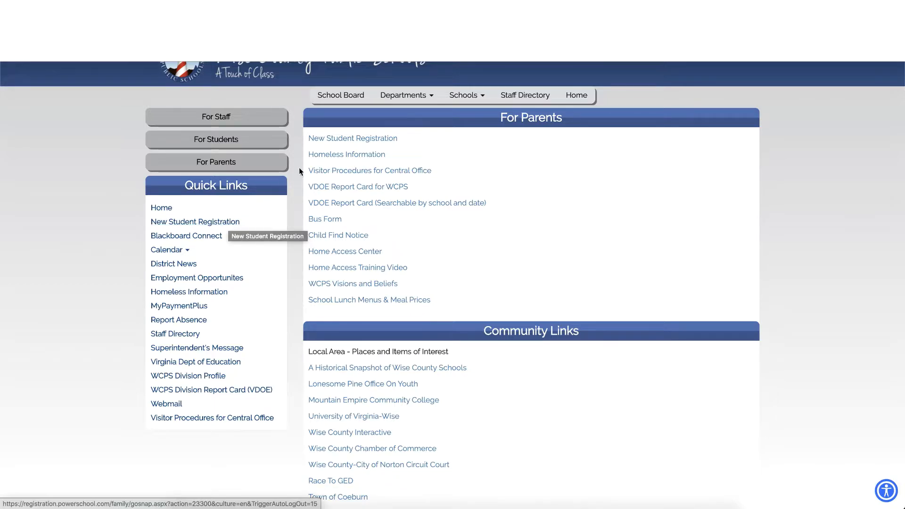
click(347, 138)
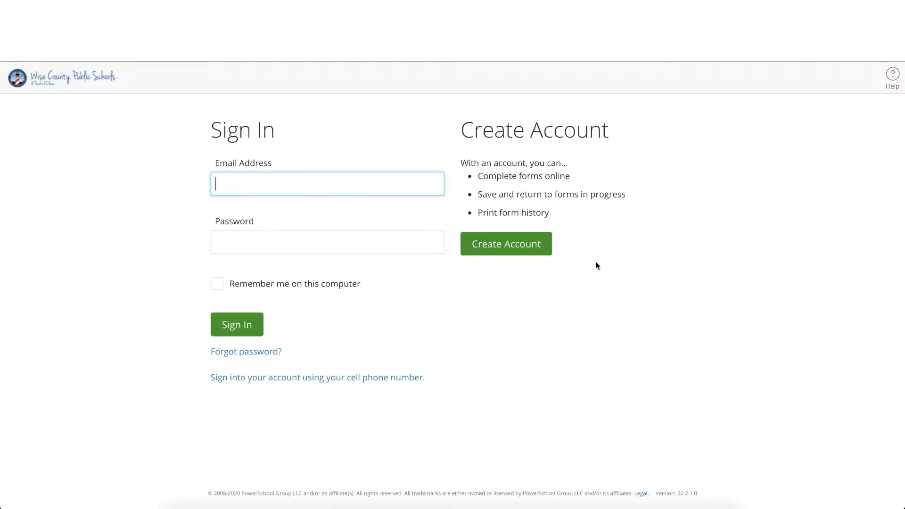
Step: Start creating a new account and fill in the parent's first and last name in the profile
click(529, 253)
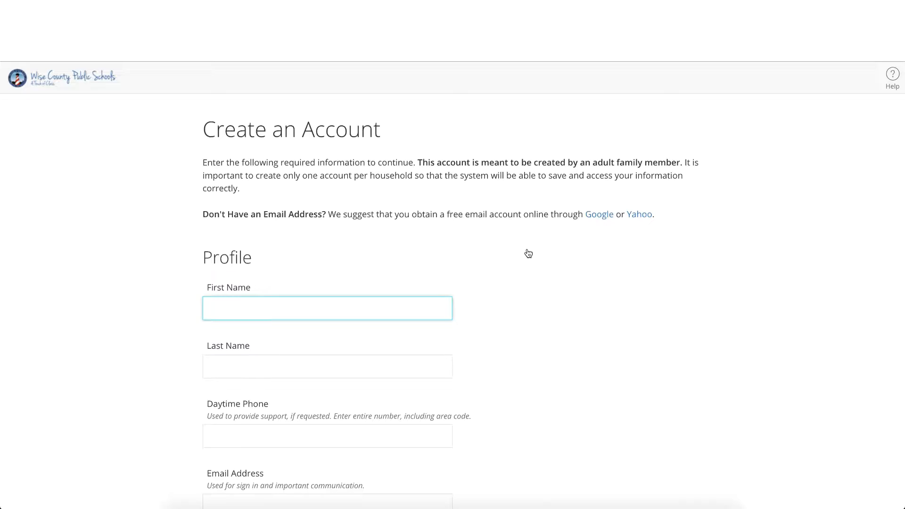
scroll(529, 253, down, 2)
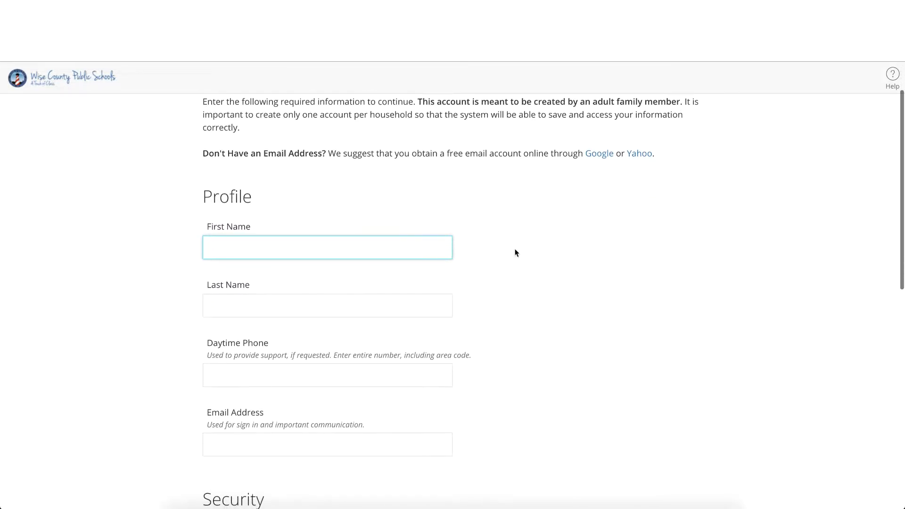
text(J)
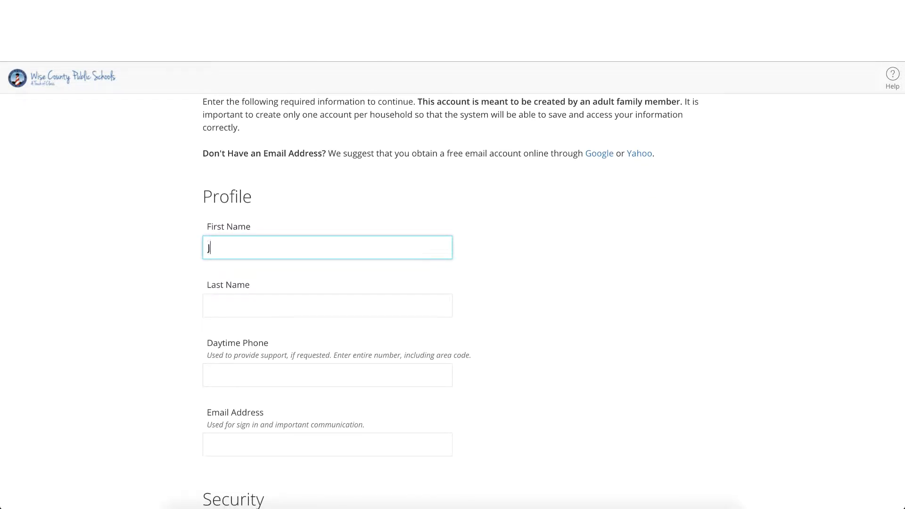
text(ohn)
key(Tab)
text(Do)
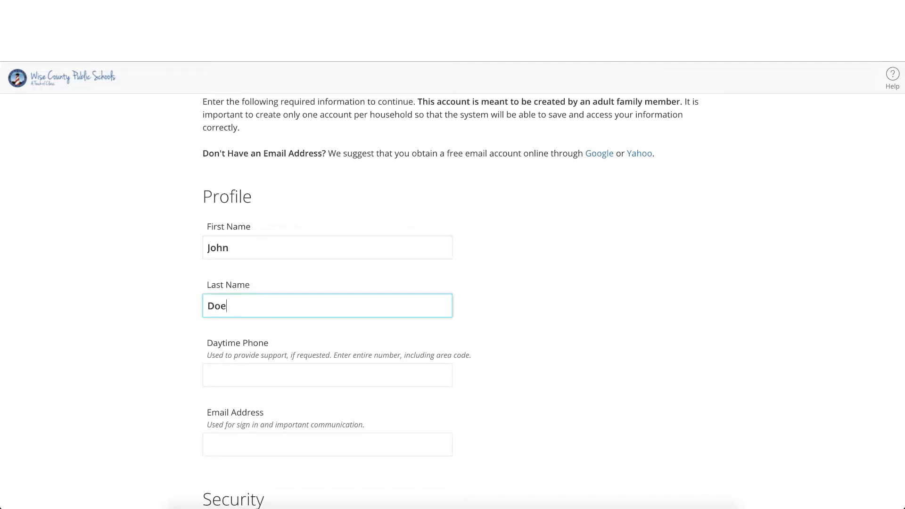
Step: Enter the parent's daytime phone number and email address in the account profile
scroll(352, 315, down, 2)
click(336, 321)
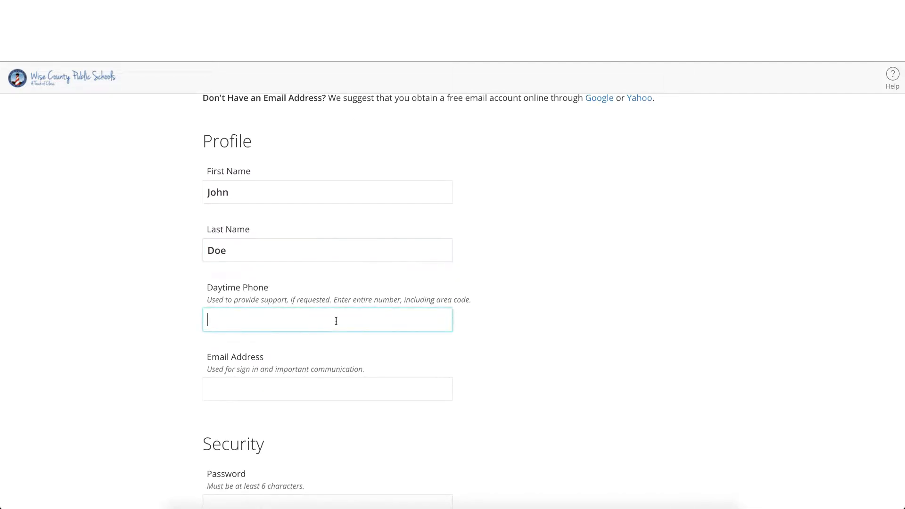
text(1344454434)
key(Tab)
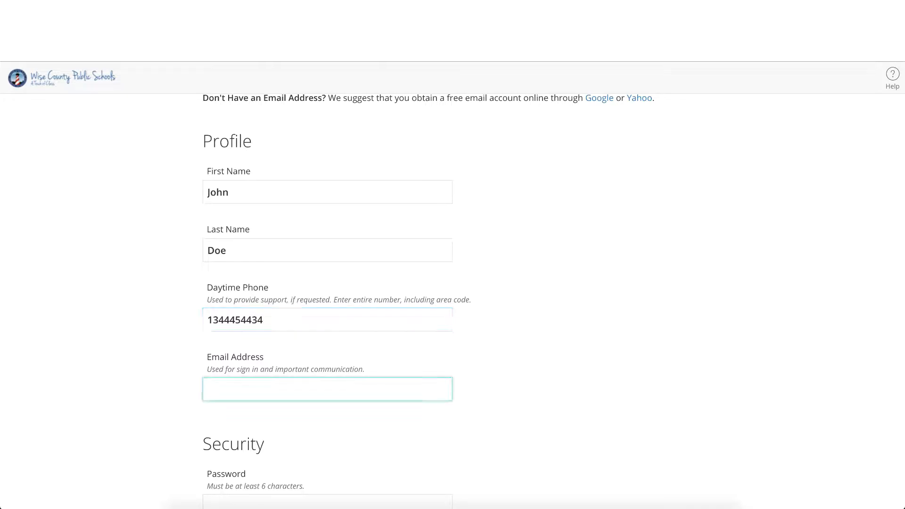
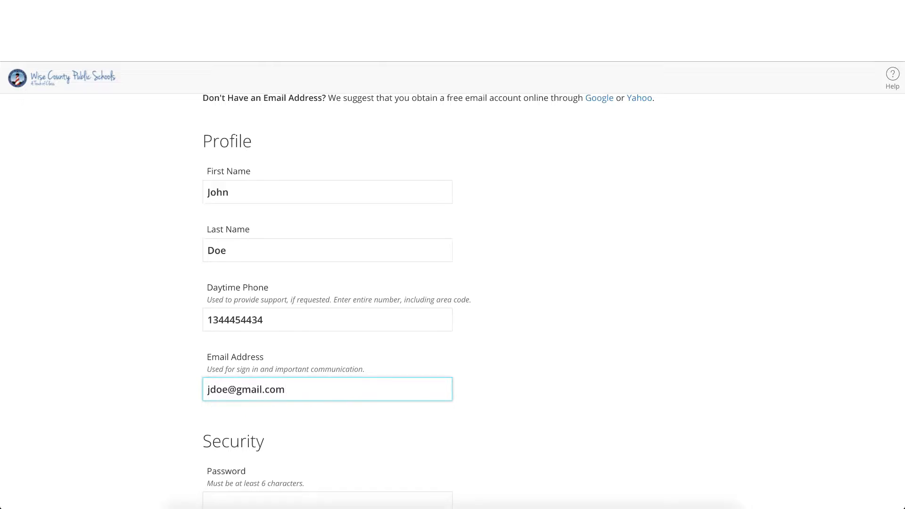
Step: Enter the account password and repeat it in the Re-Type Password field
scroll(378, 380, down, 3)
key(Tab)
text(••)
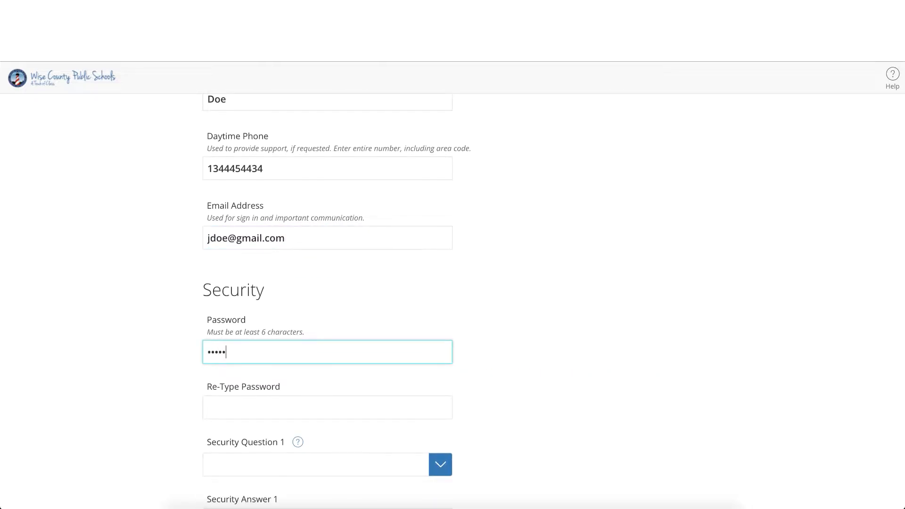
key(Tab)
text(•••••••)
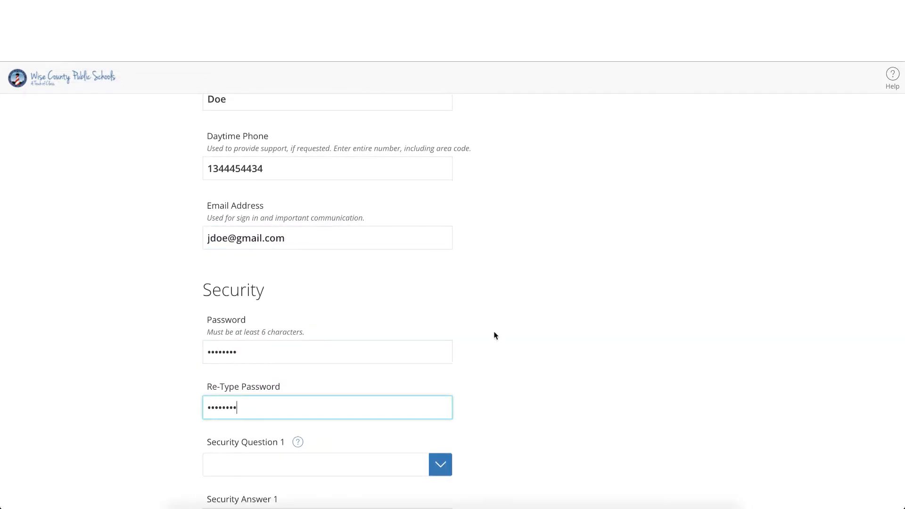
Step: Set Security Question 1 to "First name of your best childhood friend" and fill in its security answer
scroll(476, 302, down, 4)
click(440, 259)
click(423, 282)
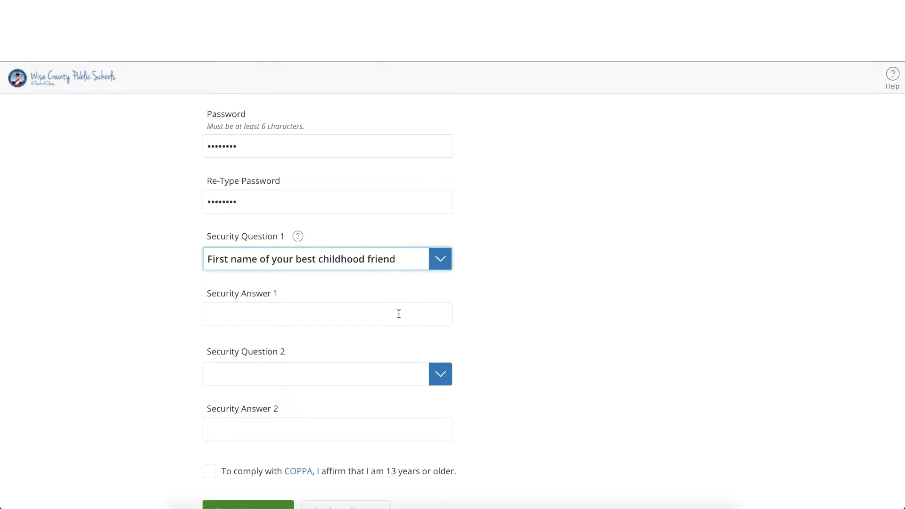
click(399, 313)
text(Jim)
Step: Set Security Question 2 to "Father's middle name" and fill in its security answer
click(441, 375)
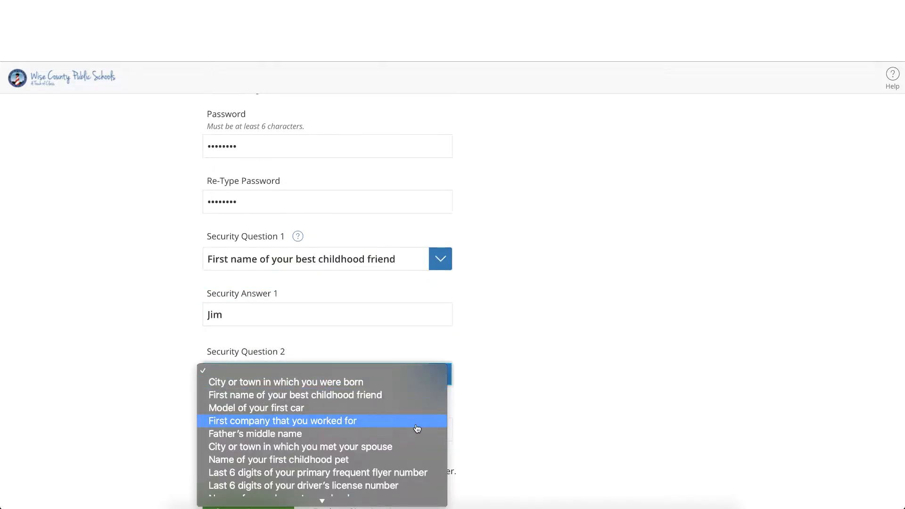
click(410, 434)
click(411, 434)
text(James)
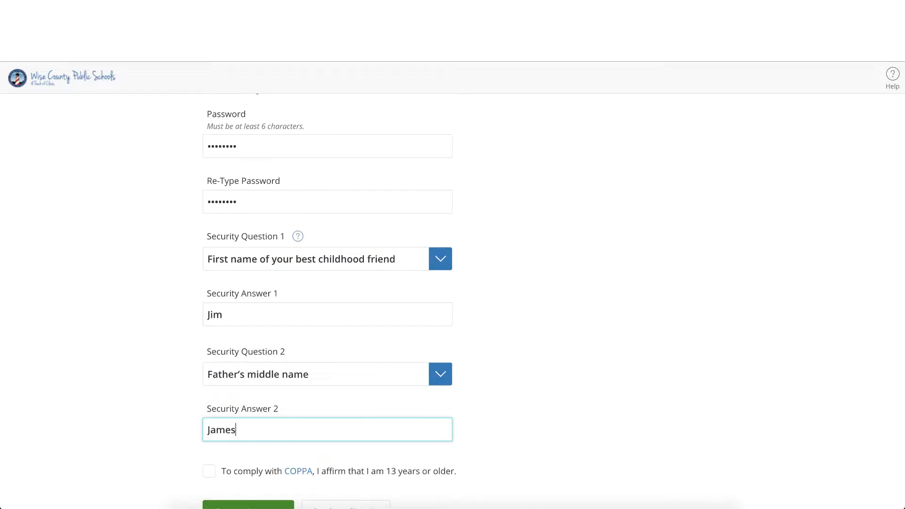
Step: Affirm being 13 years or older to comply with COPPA and create the account
scroll(327, 330, down, 2)
click(232, 470)
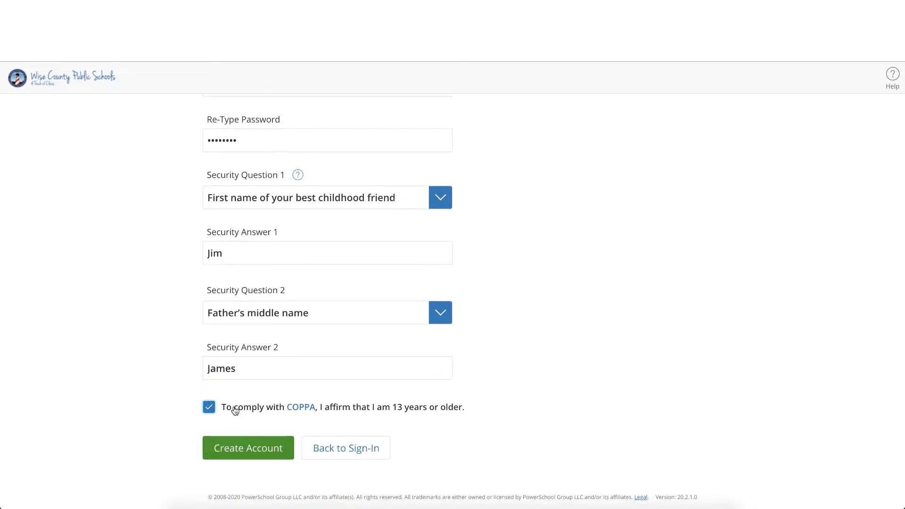
click(249, 452)
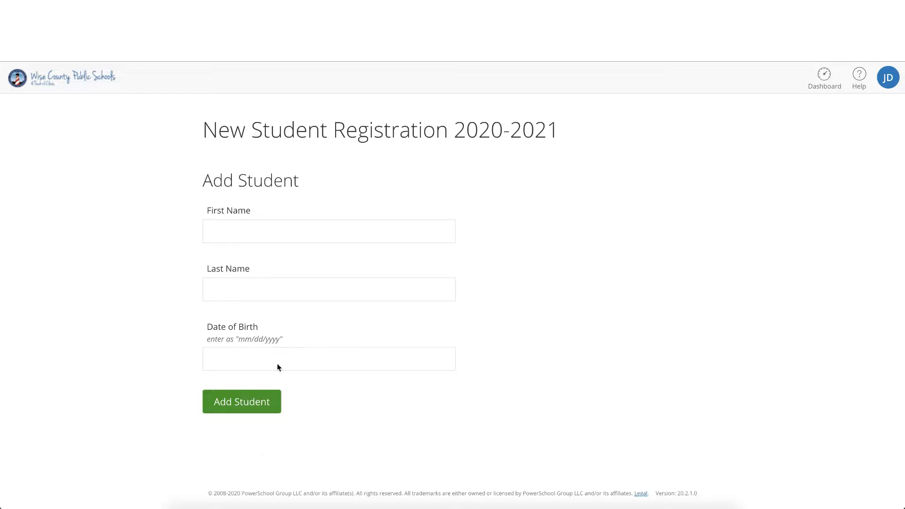
Step: Add a student to the 2020-2021 registration with the student's first name, last name and date of birth
click(310, 229)
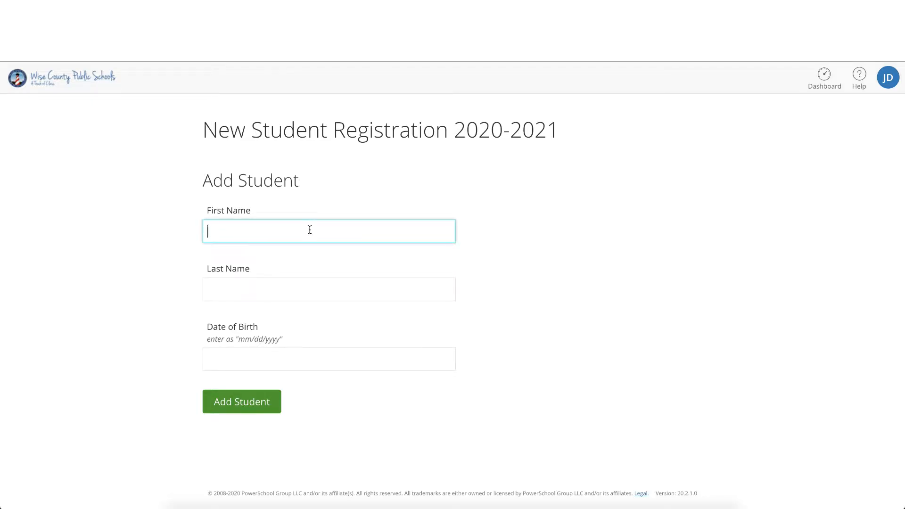
text(Johnny)
key(Tab)
text(Doe)
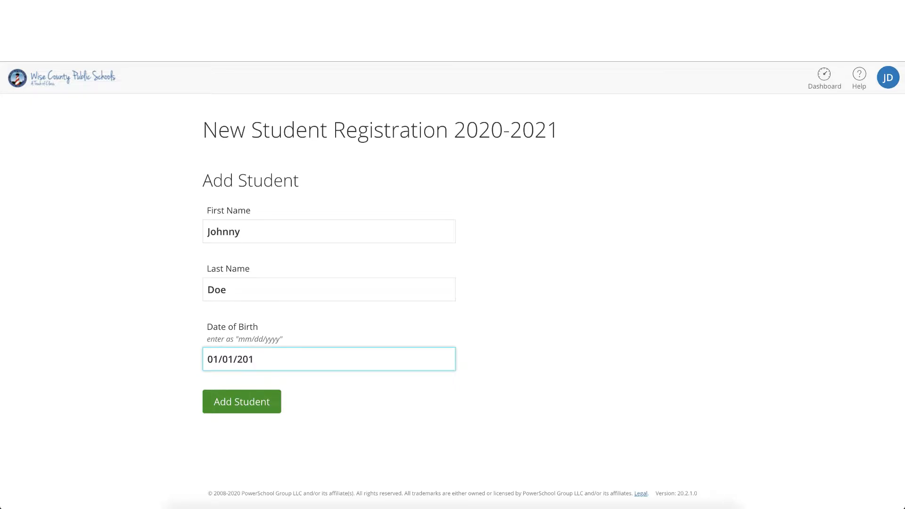
click(248, 410)
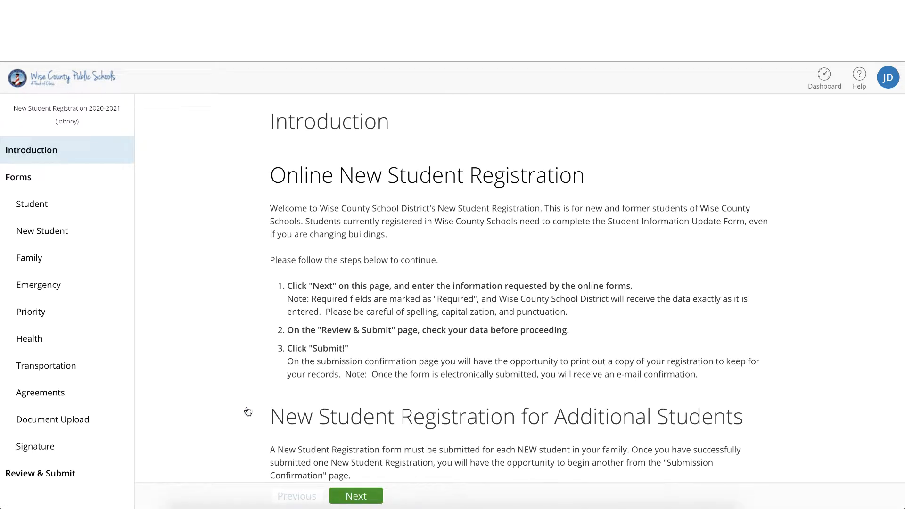
Step: Continue past the introduction and enter the student's middle name and preferred name on the Student form
scroll(247, 412, down, 2)
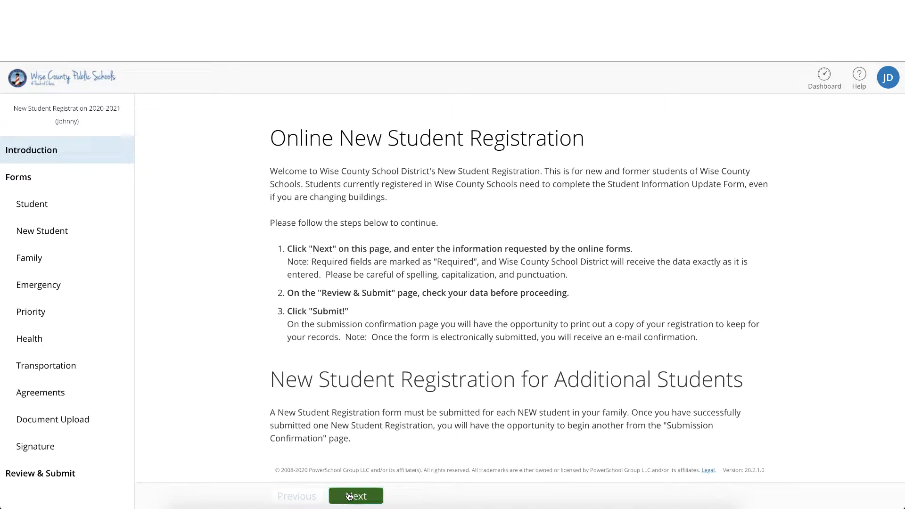
click(348, 495)
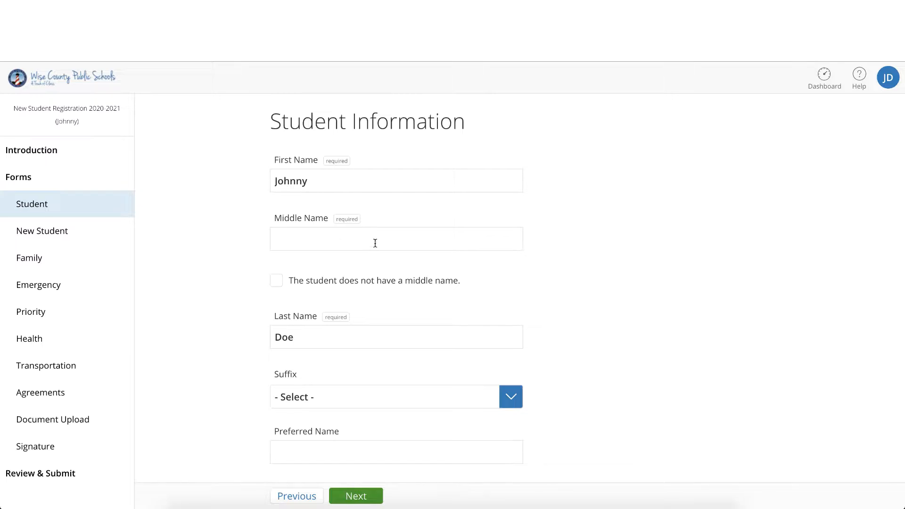
click(375, 244)
text(James)
scroll(539, 328, down, 3)
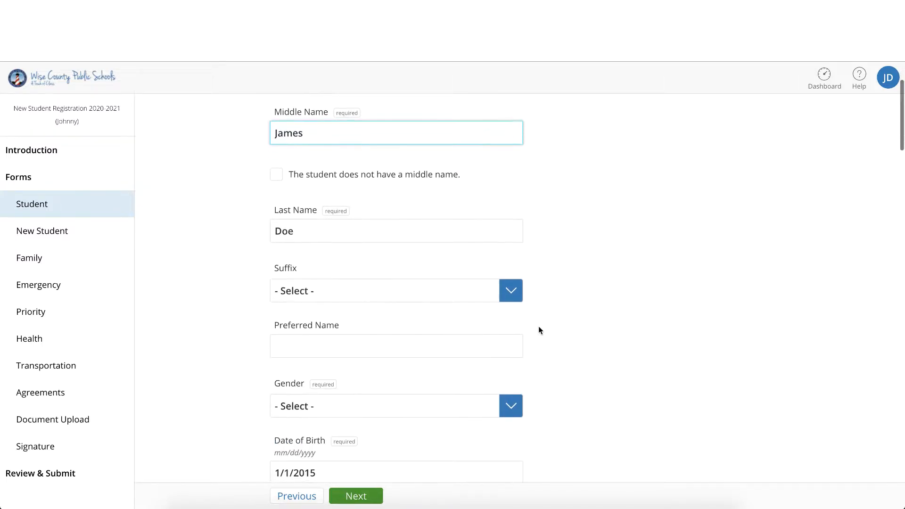
click(487, 345)
text(Johnny)
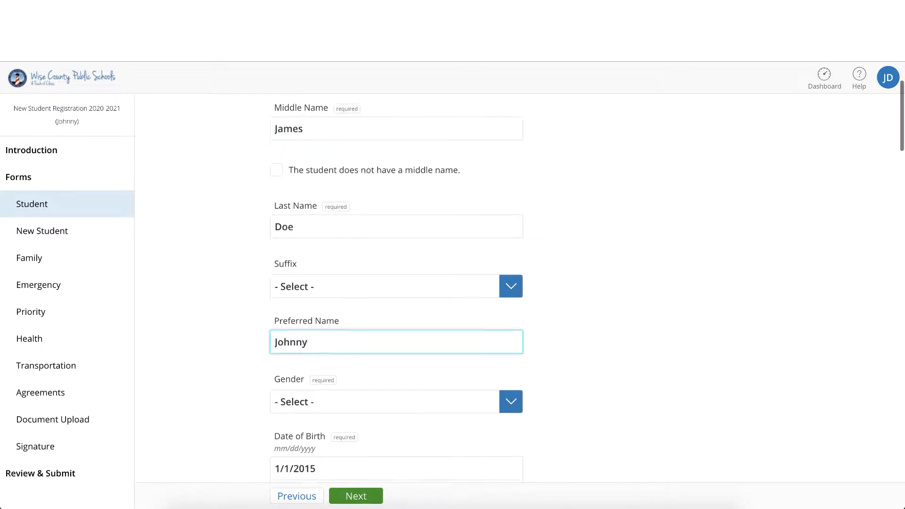
Step: Set the student's gender to Male and the enrolling grade to K
scroll(487, 344, down, 2)
click(491, 335)
click(492, 361)
scroll(499, 389, down, 3)
click(499, 354)
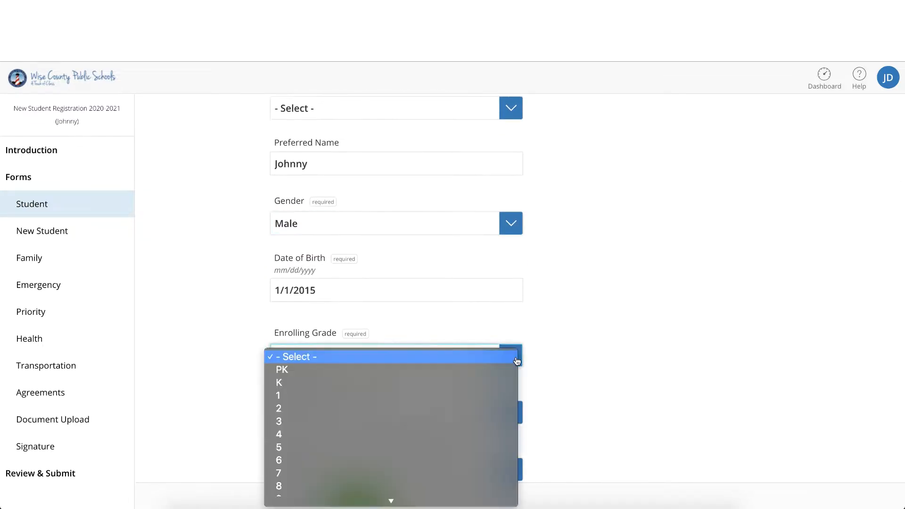
click(500, 380)
Step: Choose Wise Primary School as the enrolling school and Father as the relationship of the person completing the survey
scroll(583, 427, down, 3)
click(510, 292)
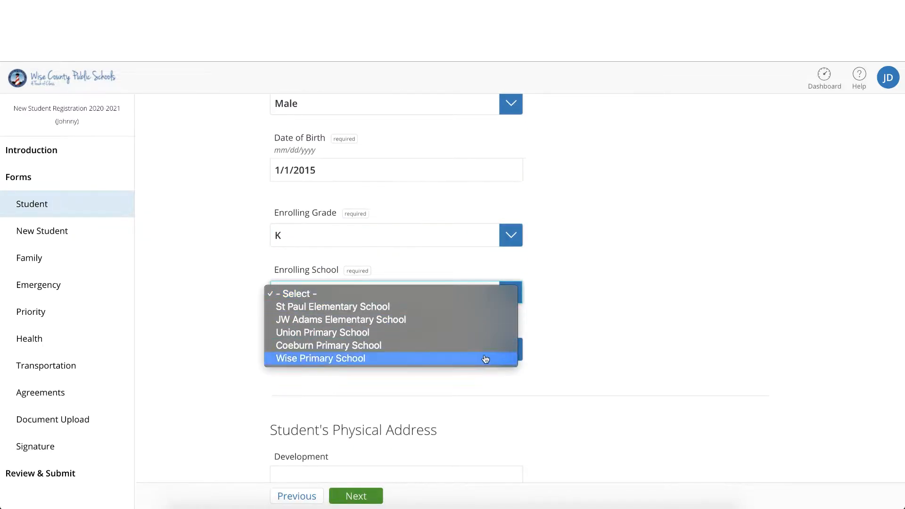
click(486, 358)
click(507, 354)
click(487, 377)
Step: Enter the street number and street name in the student's physical address
scroll(487, 380, down, 4)
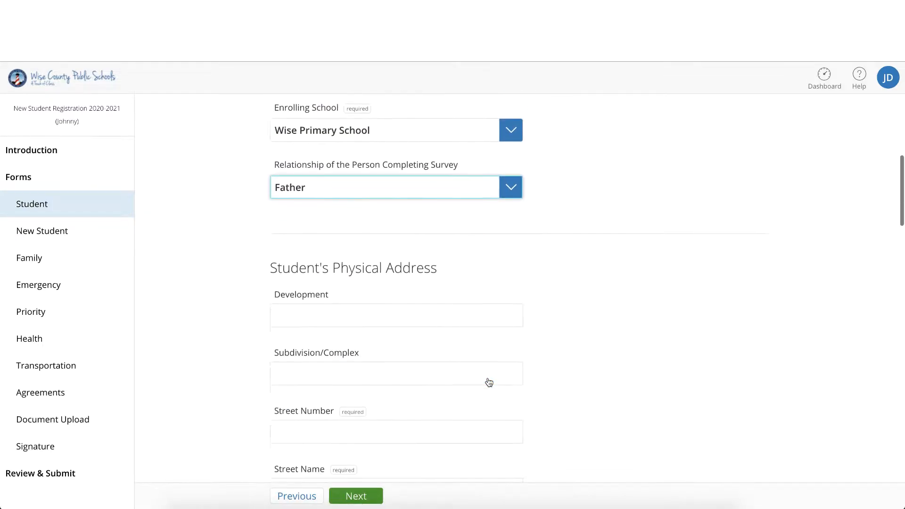
scroll(443, 276, down, 2)
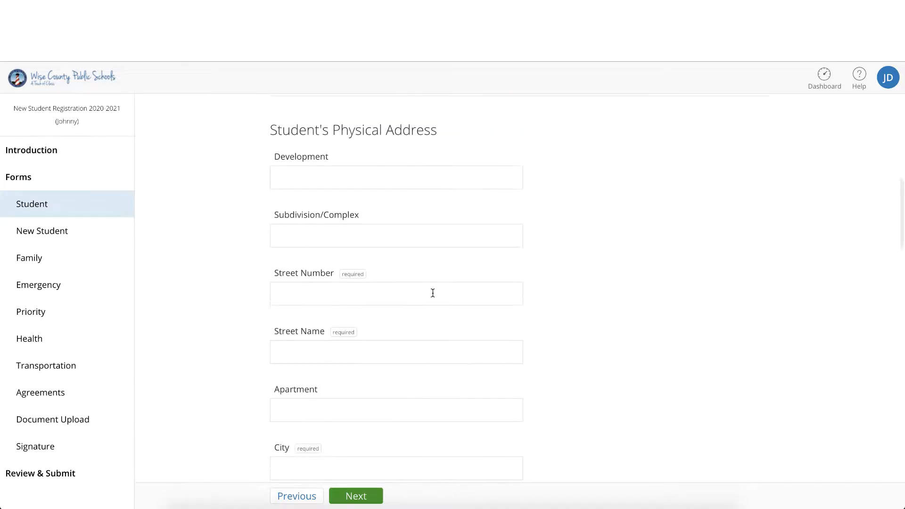
click(433, 293)
text(123)
click(410, 347)
text(Main St)
scroll(411, 347, down, 1)
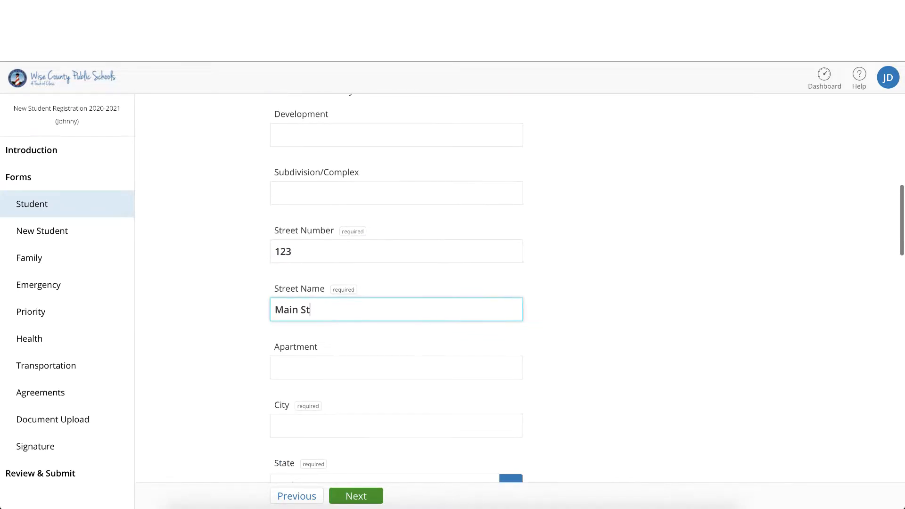
Step: Fill in the city of the student's physical address and choose Virginia as the state
click(373, 429)
text(Wise)
key(Tab)
scroll(483, 399, down, 3)
click(514, 351)
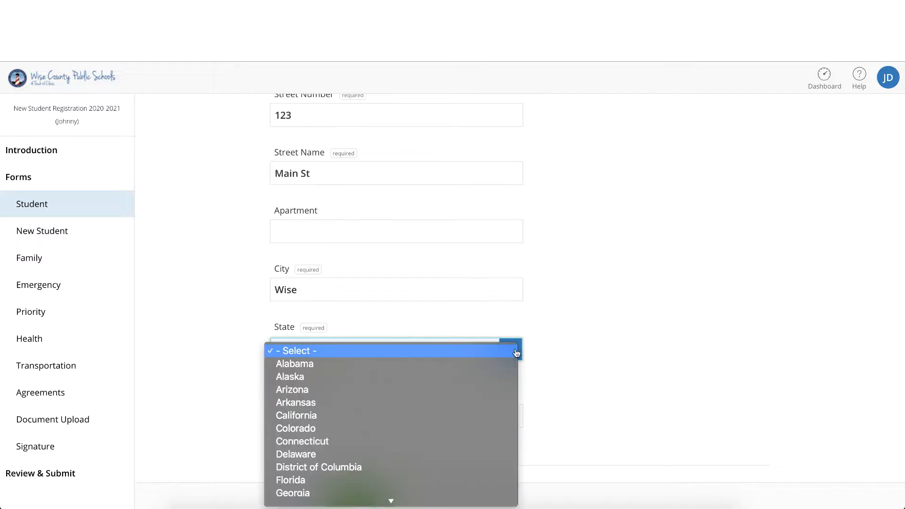
scroll(463, 410, down, 10)
click(436, 446)
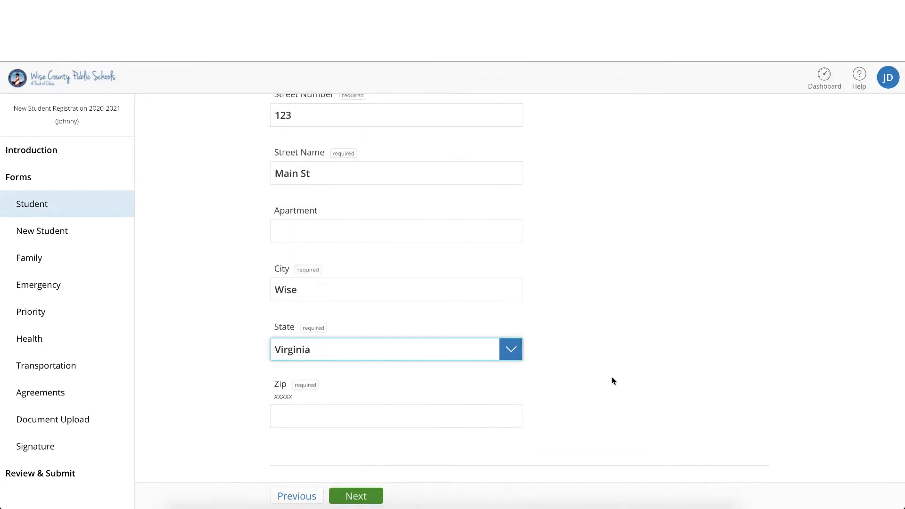
Step: Enter the zip code of the physical address and answer Yes to the mailing address being the same
scroll(612, 377, down, 2)
click(499, 342)
text(24293)
scroll(513, 349, down, 3)
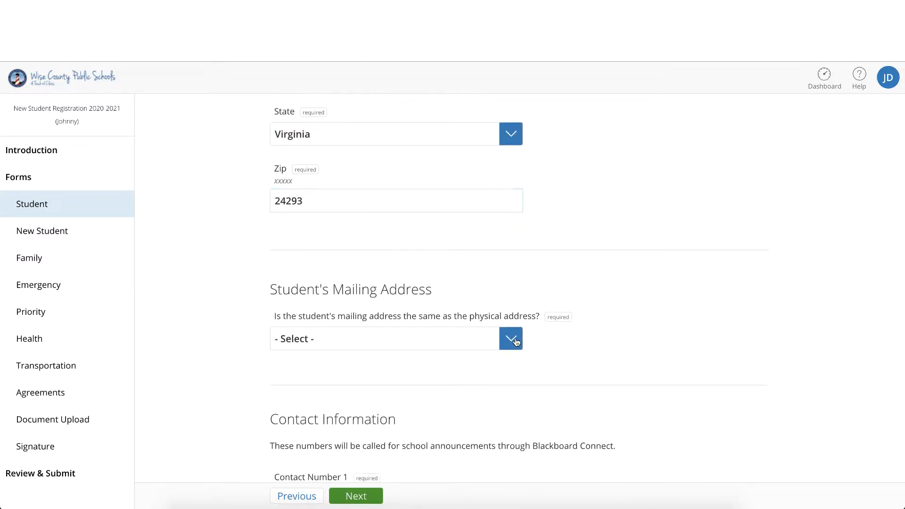
click(512, 339)
click(500, 354)
scroll(500, 398, down, 5)
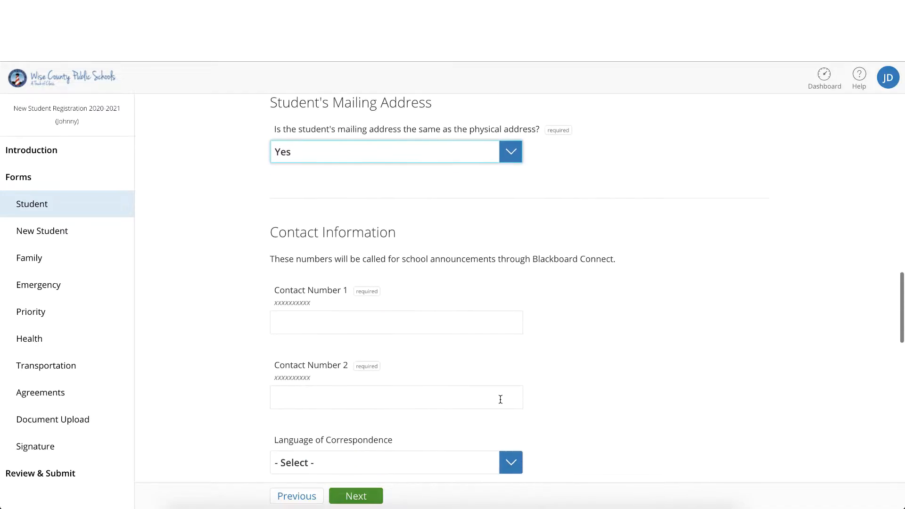
Step: Enter the phone number for Contact Number 1 in the student's contact information
click(455, 297)
text(1234567890)
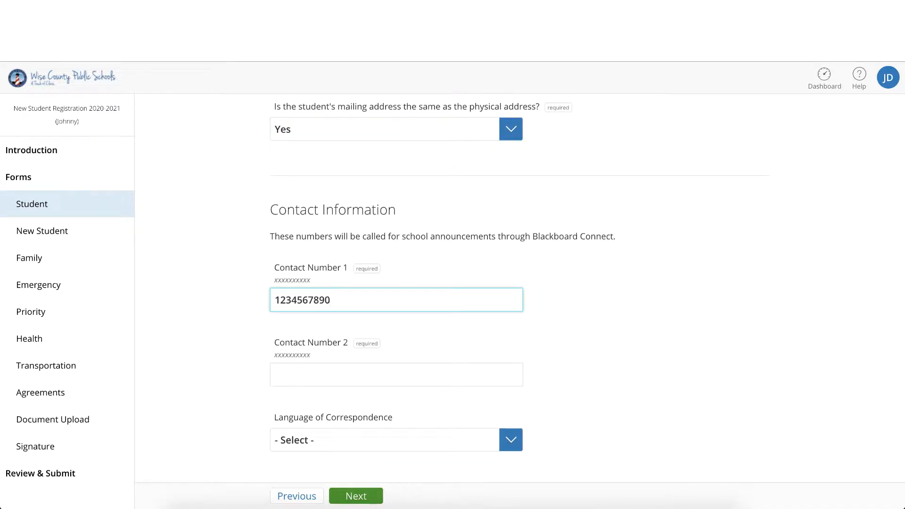
key(Tab)
text(0)
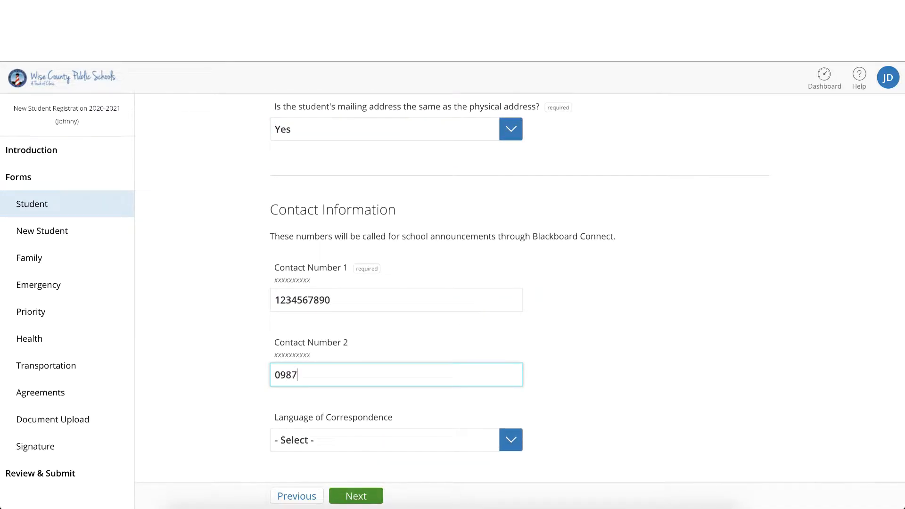
key(BackSpace)
key(BackSpace)
key(BackSpace)
key(BackSpace)
click(422, 304)
Step: Set the student's Language of Correspondence to English
scroll(471, 308, down, 2)
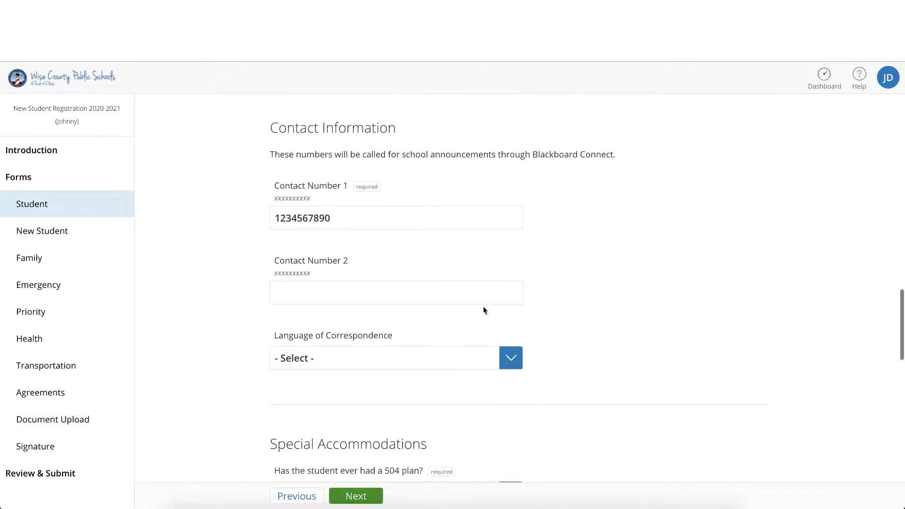
click(512, 360)
click(492, 372)
Step: Answer No to the 504 plan, English as a second language and individualized education plan (IEP) questions
scroll(499, 418, down, 3)
click(509, 376)
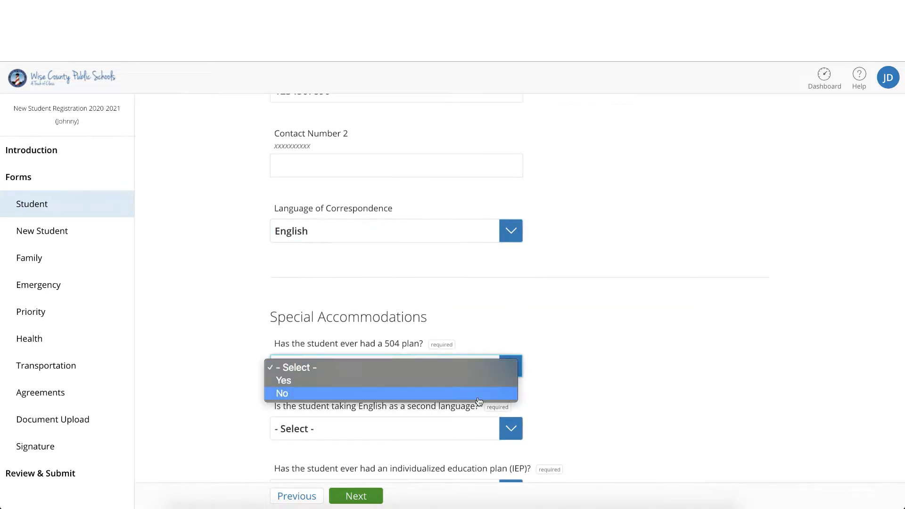
click(499, 393)
click(511, 429)
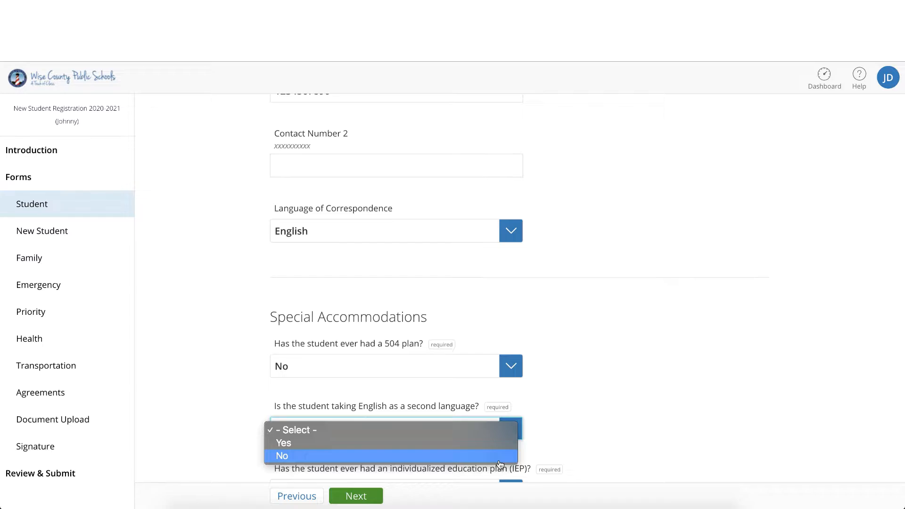
click(500, 457)
scroll(557, 440, down, 5)
click(511, 278)
click(495, 305)
Step: Choose "Student is not military connected" and set the student's number of siblings to 1
scroll(512, 379, down, 3)
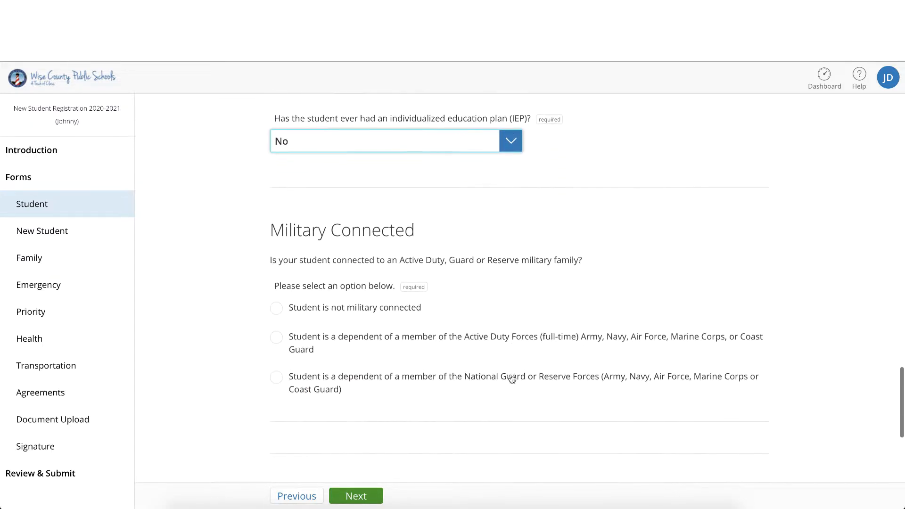
click(380, 309)
scroll(380, 313, down, 7)
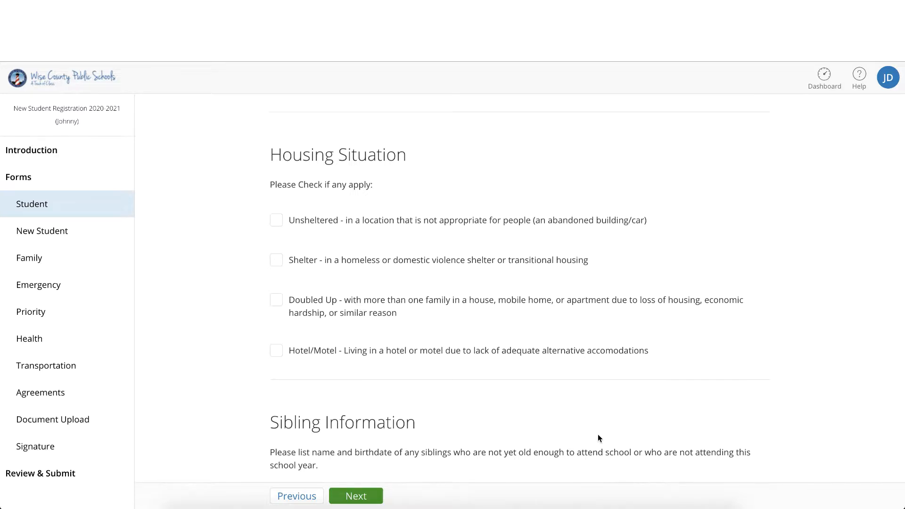
scroll(597, 438, down, 2)
click(511, 429)
click(509, 455)
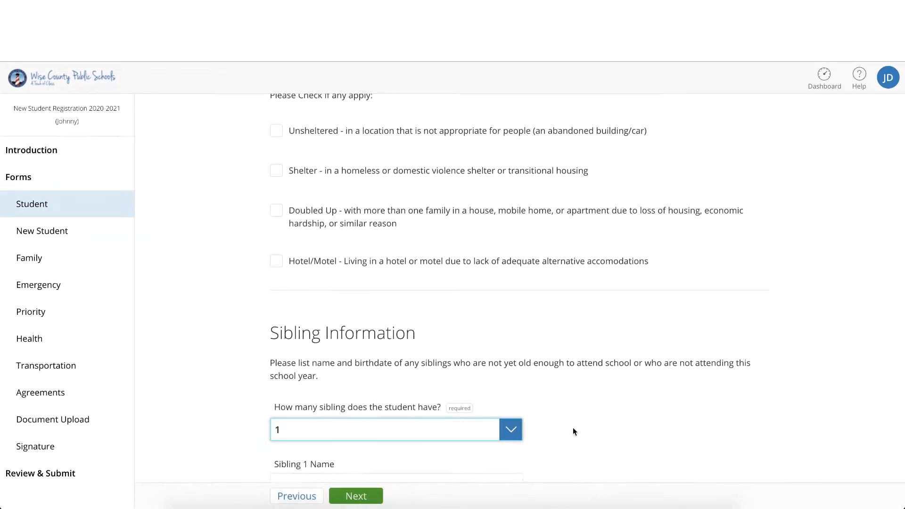
Step: Enter the name and birthdate of Sibling 1 in the Sibling Information section
scroll(572, 431, down, 3)
click(470, 364)
text(Jamie)
key(Tab)
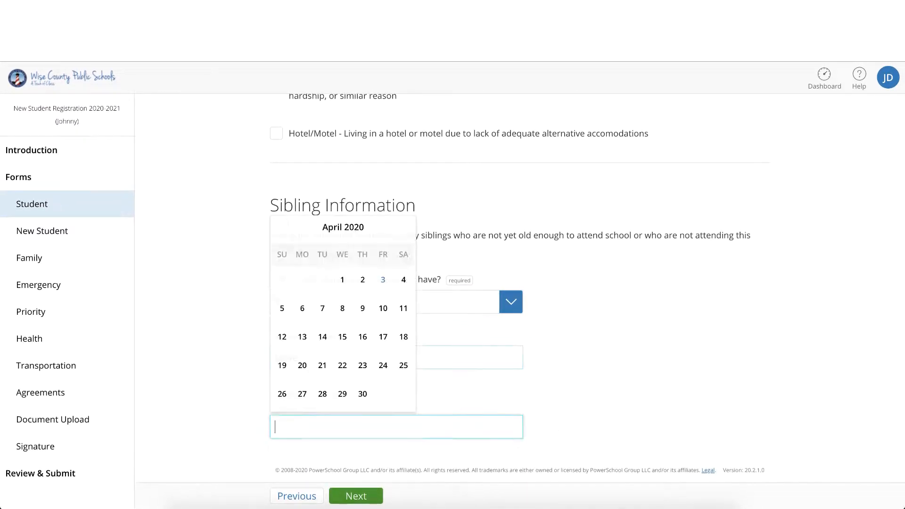
click(280, 227)
click(281, 227)
click(281, 227)
click(281, 227)
click(281, 227)
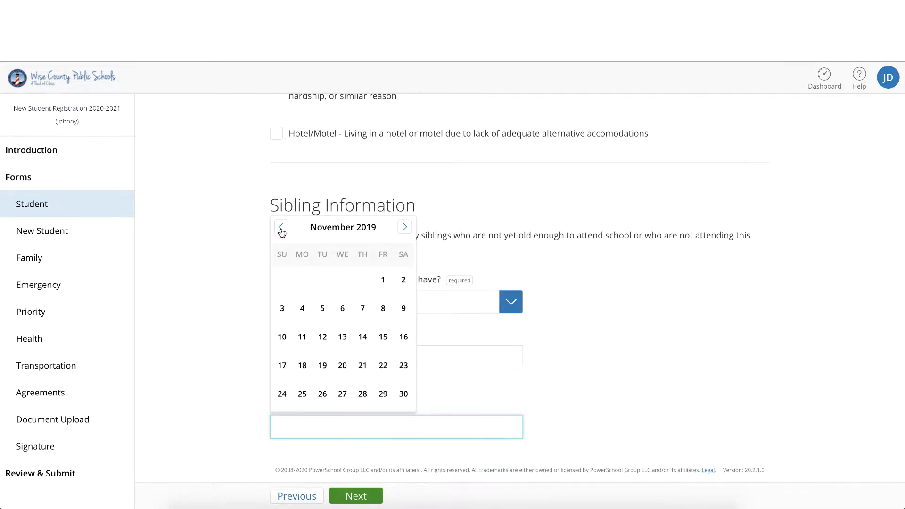
double_click(281, 227)
double_click(281, 227)
double_click(281, 228)
click(281, 227)
double_click(281, 227)
click(281, 228)
click(322, 280)
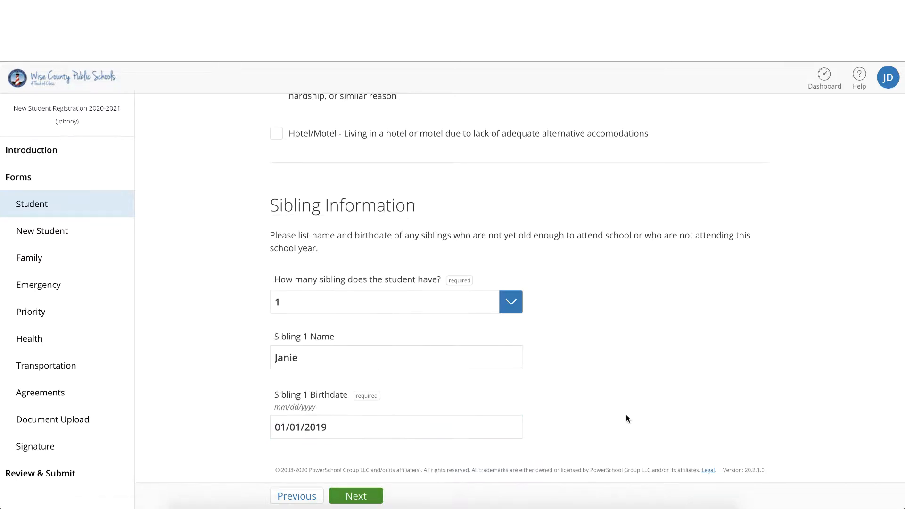
Step: Continue to the New Student page and choose White for Race Selection #1
click(355, 496)
click(490, 176)
scroll(491, 236, down, 3)
click(491, 311)
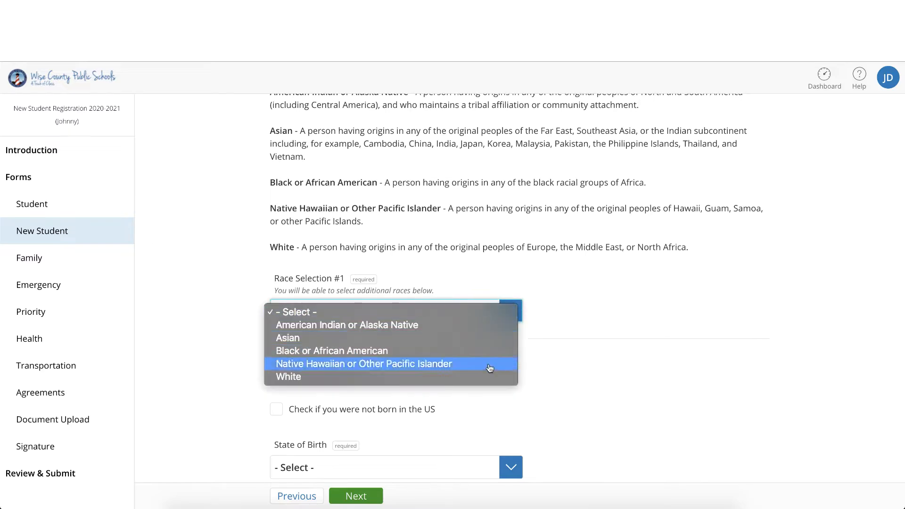
click(489, 376)
Step: Enter none as the last school attended, set the last grade to None and continue to the Family page
scroll(488, 368, down, 10)
click(486, 355)
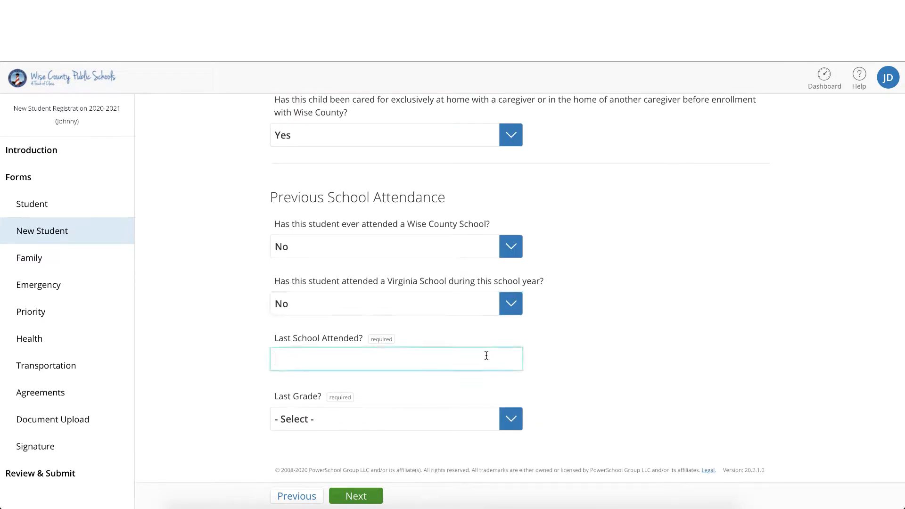
text(none)
click(508, 419)
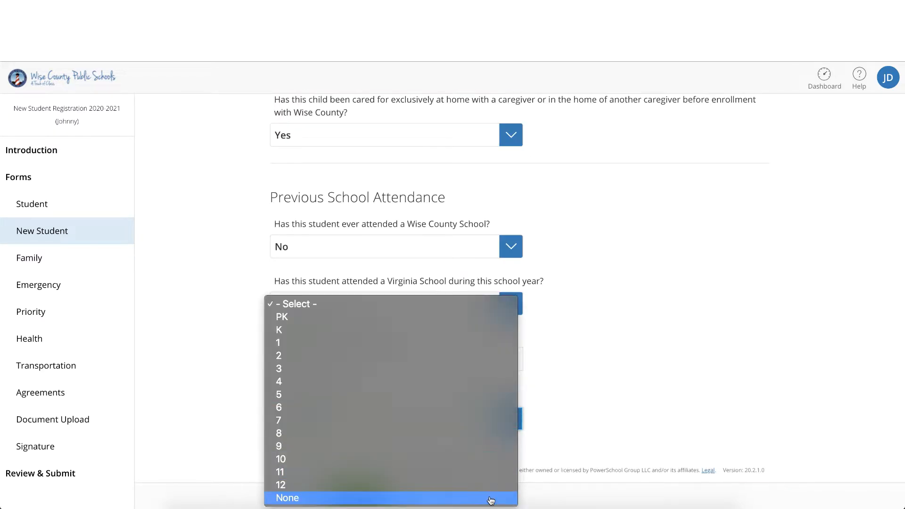
click(489, 495)
click(370, 495)
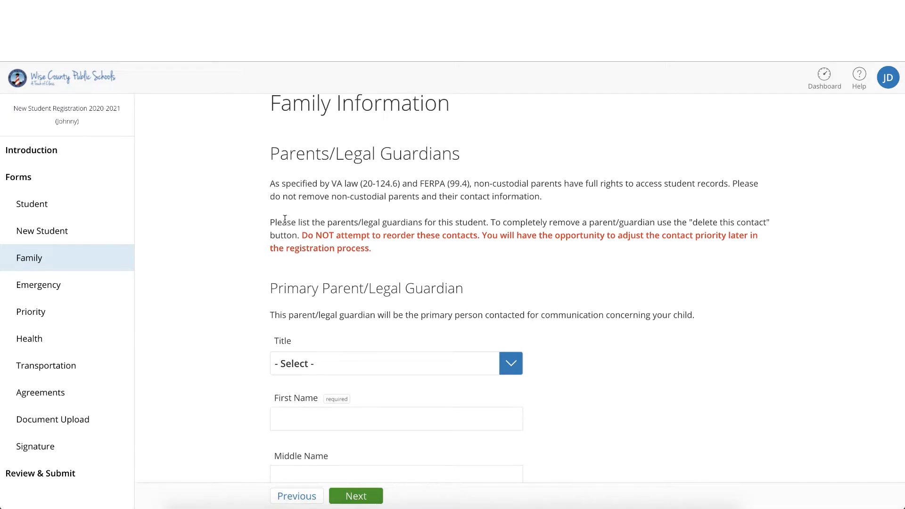
Step: Set the primary parent/legal guardian's title to Mr. and enter the first and last name
drag(264, 213, 383, 249)
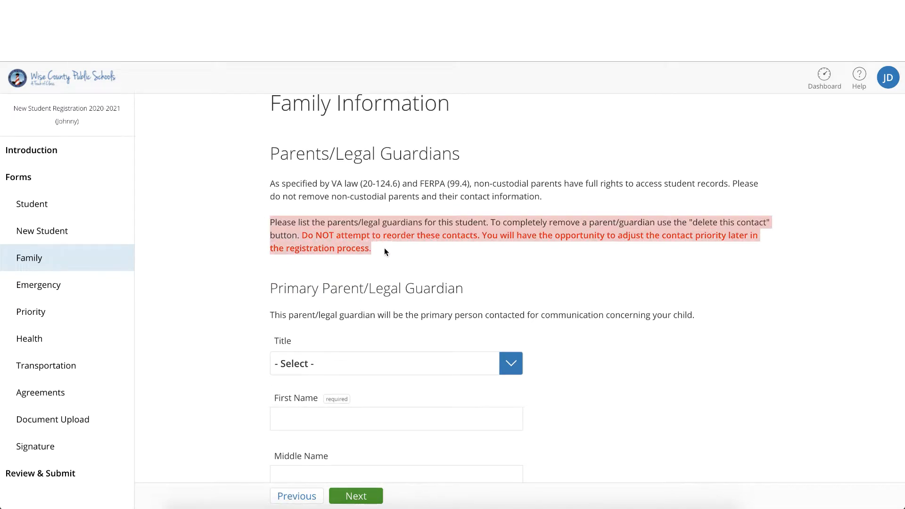
scroll(384, 248, down, 2)
click(511, 287)
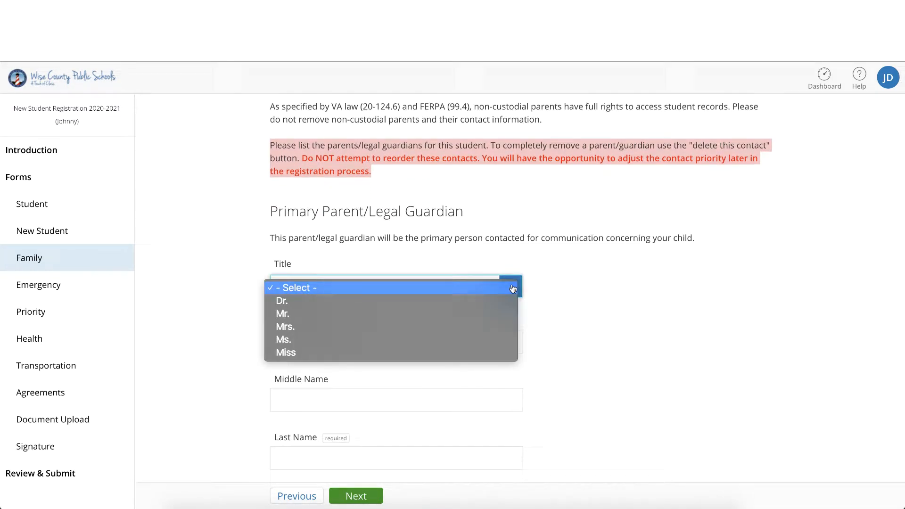
click(496, 315)
key(Tab)
text(John)
key(Tab)
key(Tab)
text(Doe)
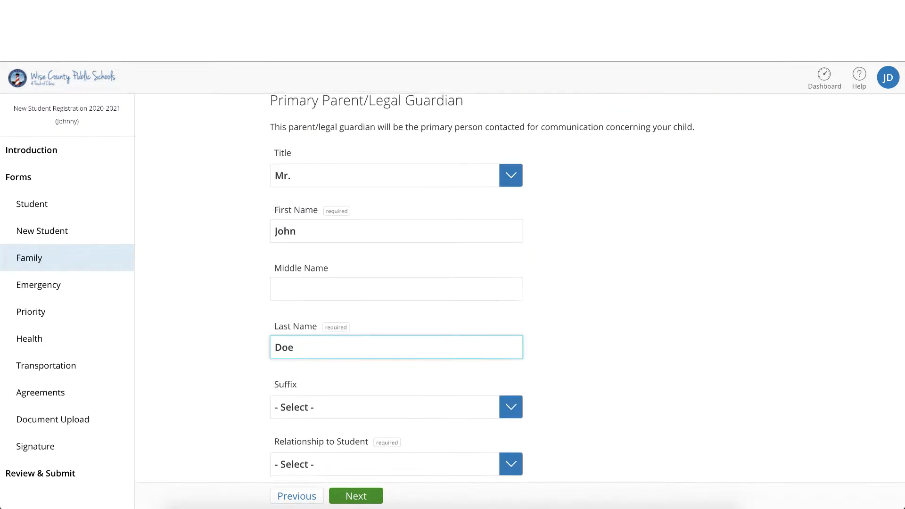
Step: Set the primary guardian's relationship to Father Only and answer Yes to living with the student
scroll(495, 303, down, 3)
click(511, 321)
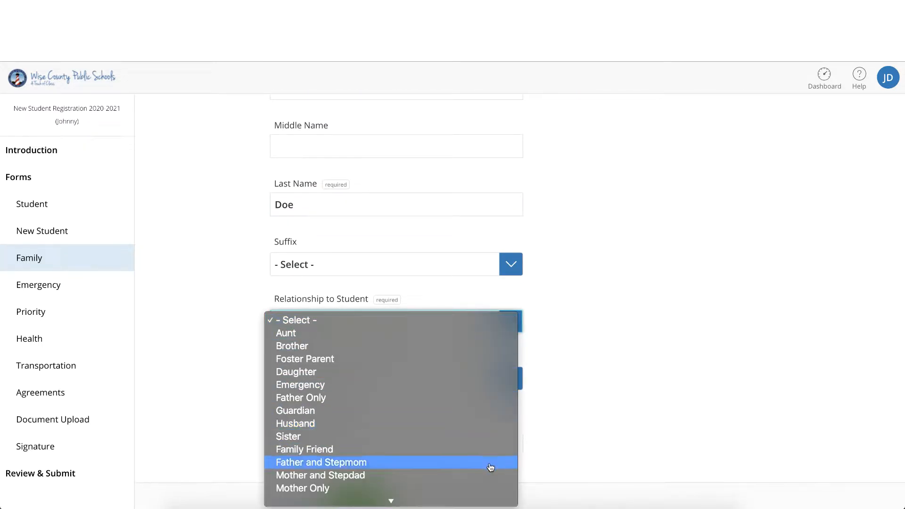
scroll(490, 467, down, 3)
scroll(491, 467, down, 3)
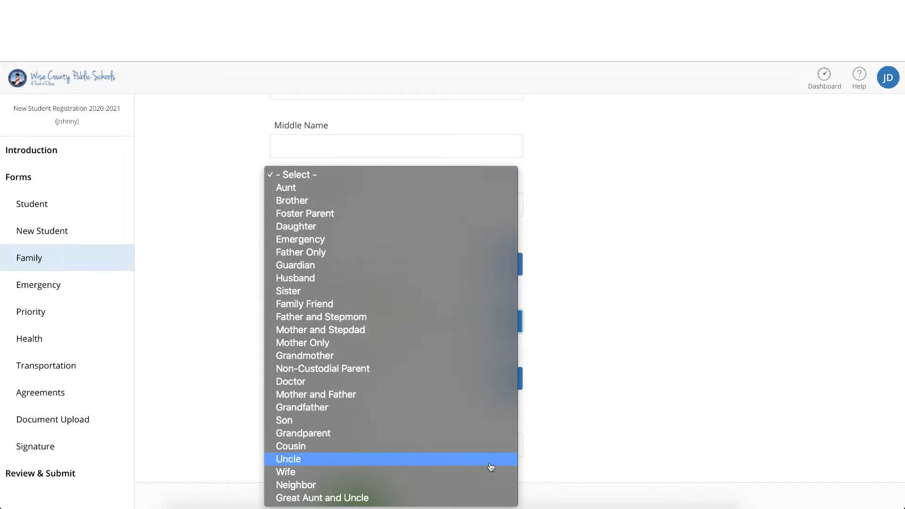
click(464, 253)
click(497, 374)
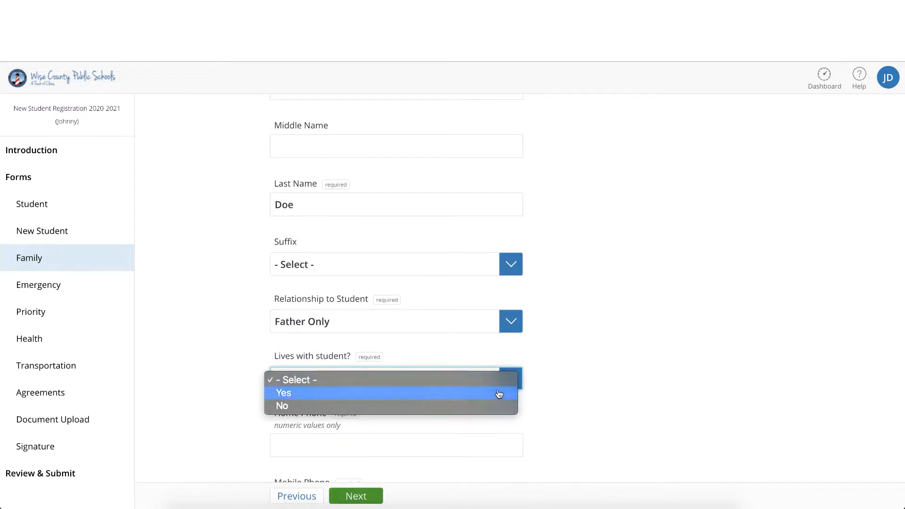
click(490, 392)
Step: Enter the primary guardian's home phone, mobile phone and email address
click(490, 441)
text(1234567890)
scroll(430, 431, down, 3)
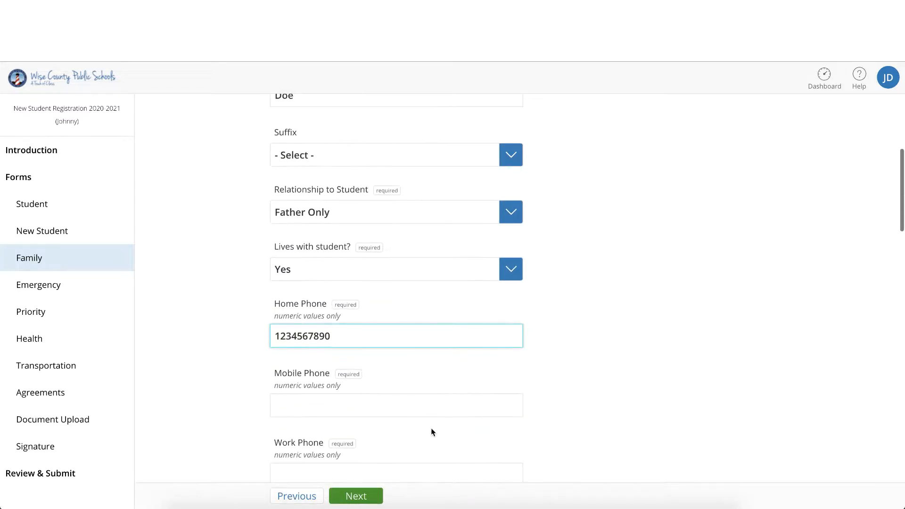
click(417, 404)
text(123456789)
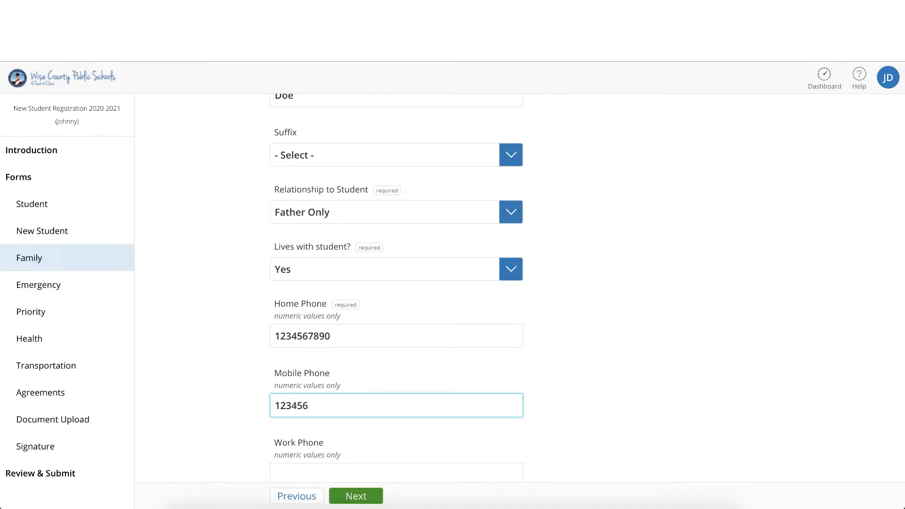
scroll(400, 354, down, 3)
click(400, 353)
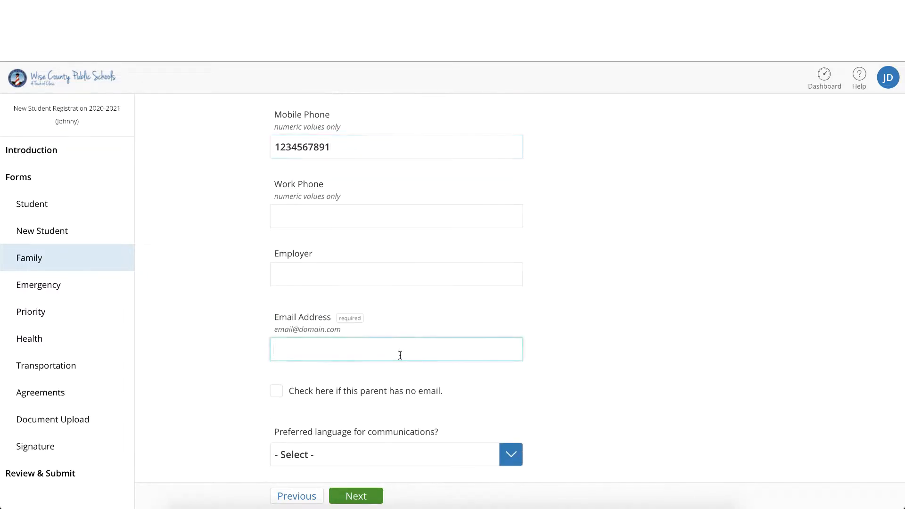
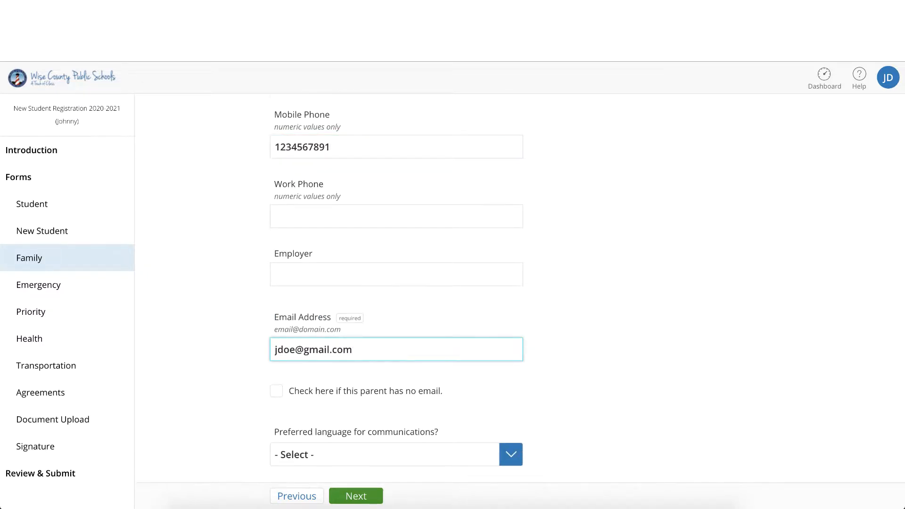
Step: Set the primary guardian's communication and home languages to English and answer Yes to receiving mail
scroll(400, 360, down, 2)
scroll(553, 348, down, 3)
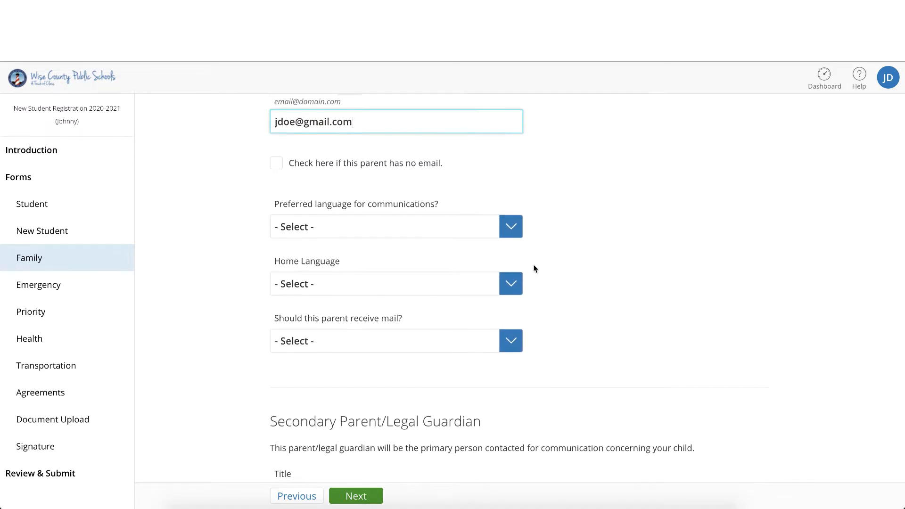
click(510, 226)
click(508, 237)
click(510, 283)
click(504, 298)
click(510, 341)
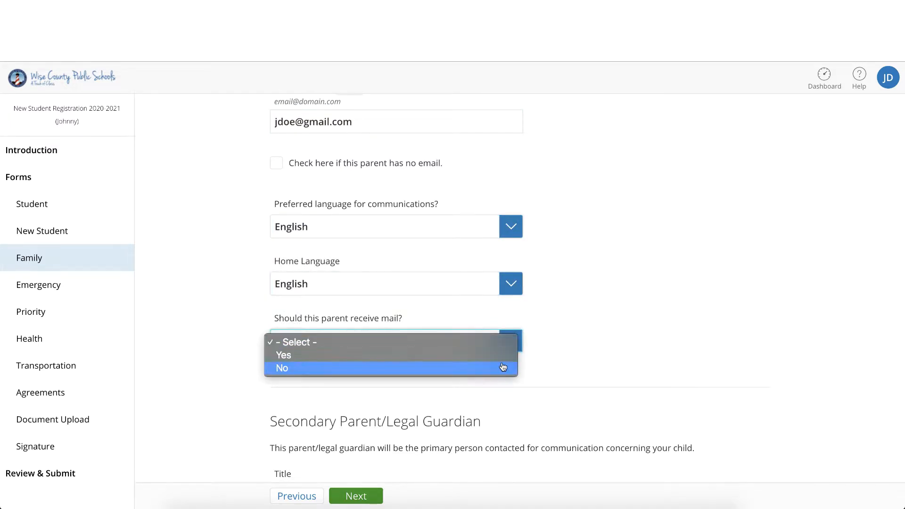
click(501, 354)
Step: Set the secondary parent/legal guardian's title to Mrs. and enter the first and last name
scroll(501, 418, down, 3)
scroll(499, 418, down, 2)
click(510, 258)
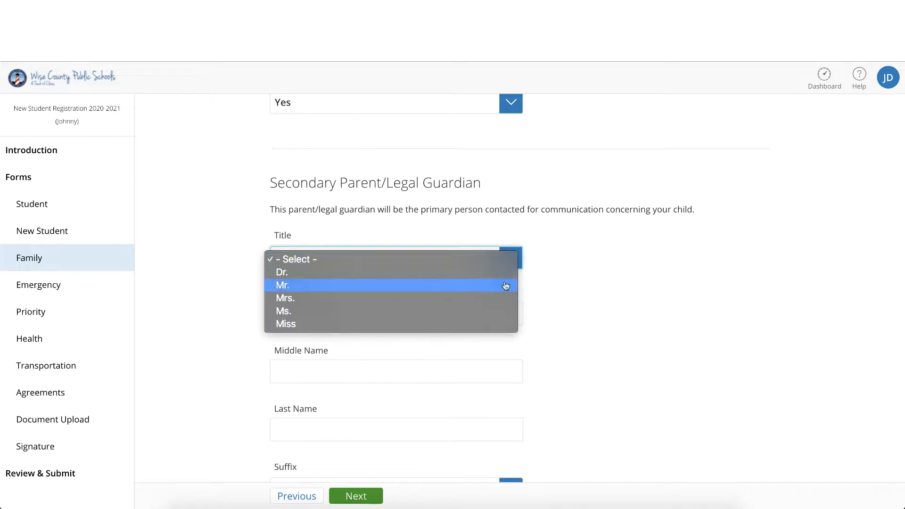
click(507, 296)
click(487, 310)
text(Jane)
scroll(415, 365, down, 1)
click(414, 368)
text(Doe)
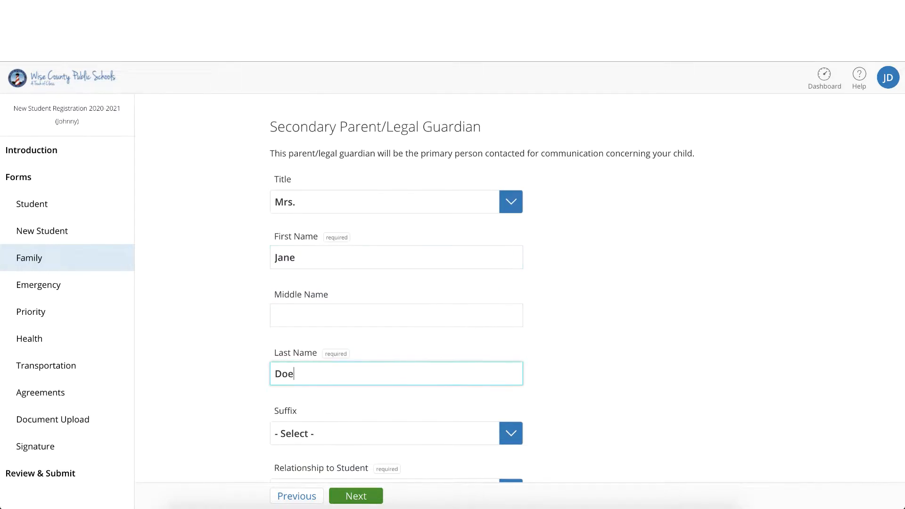
Step: Set the secondary guardian's relationship to Mother Only and answer Yes to living with the student
scroll(499, 323, down, 2)
click(499, 326)
click(513, 384)
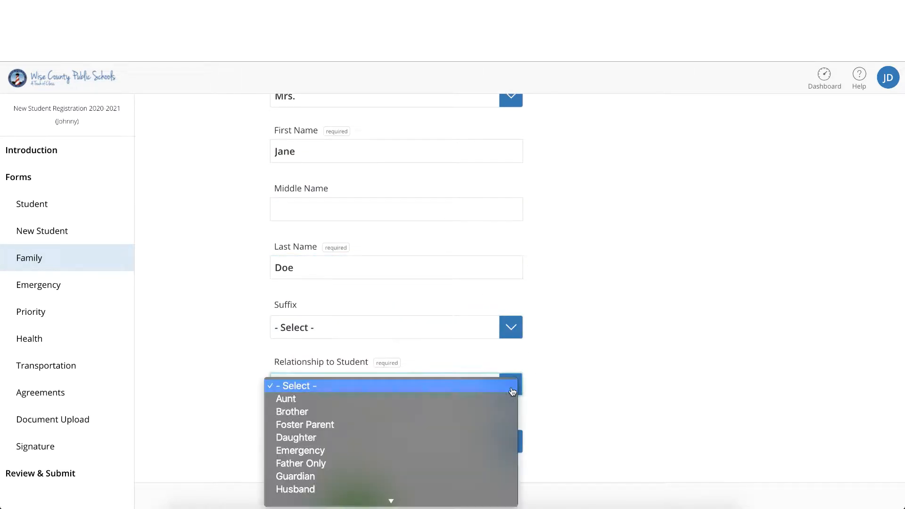
click(477, 478)
scroll(527, 318, down, 3)
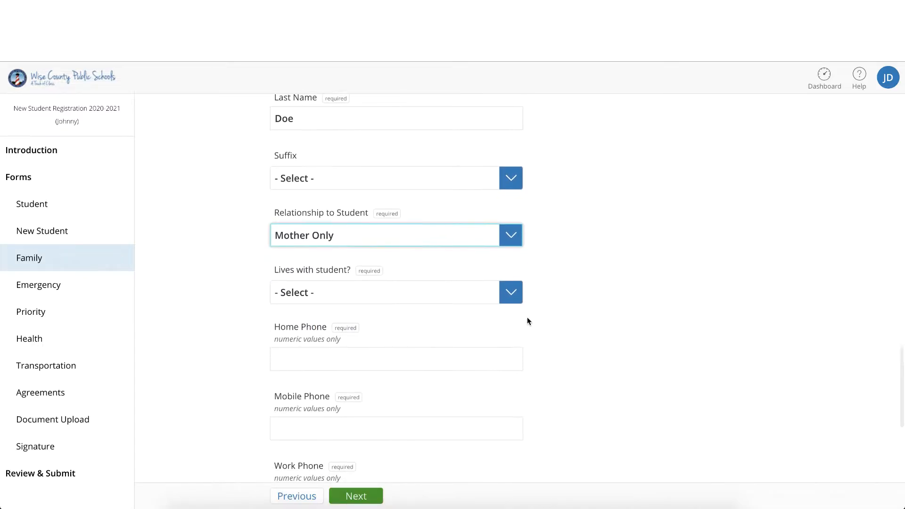
click(510, 292)
click(495, 307)
Step: Enter the secondary guardian's home phone, mobile phone and email address
click(474, 356)
text(1234567890)
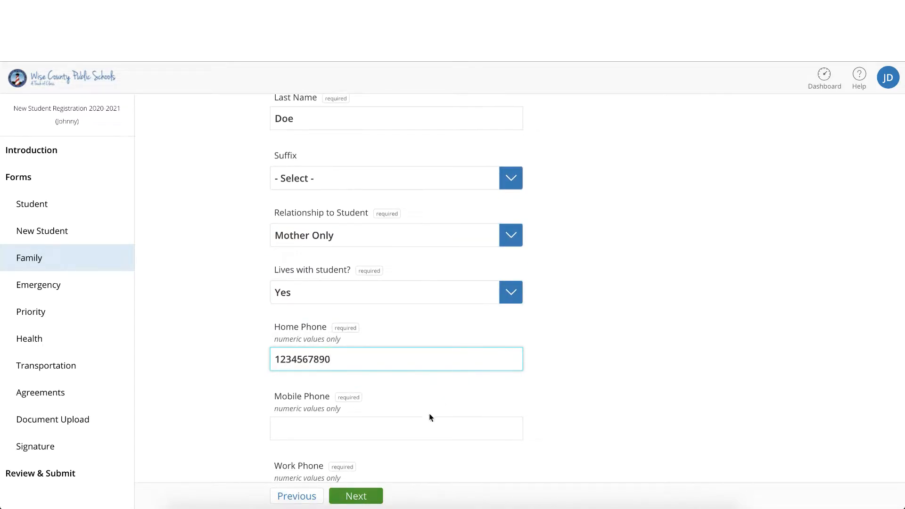
click(430, 419)
text(1234567892)
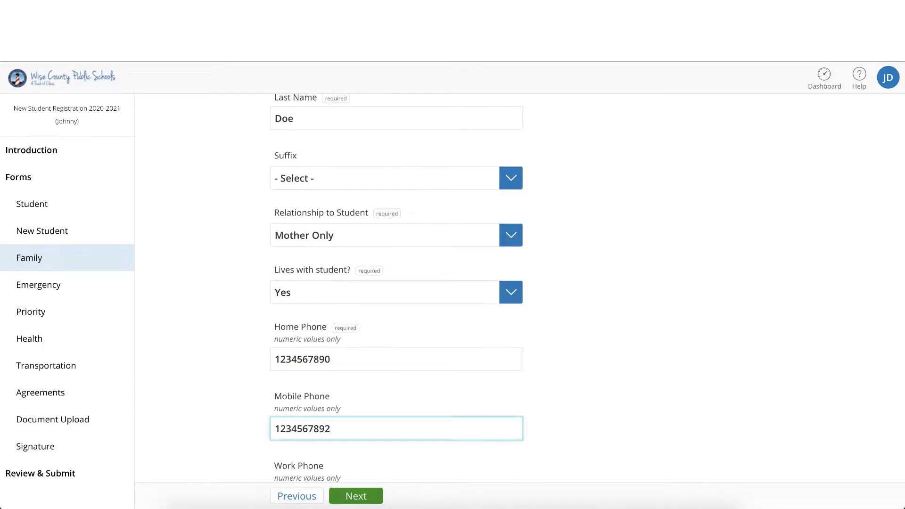
scroll(519, 394, down, 5)
click(437, 362)
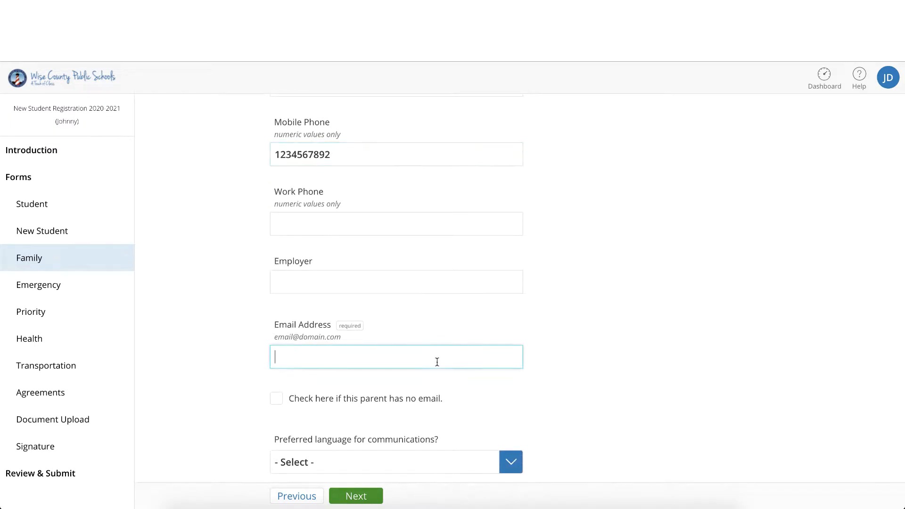
scroll(490, 385, down, 2)
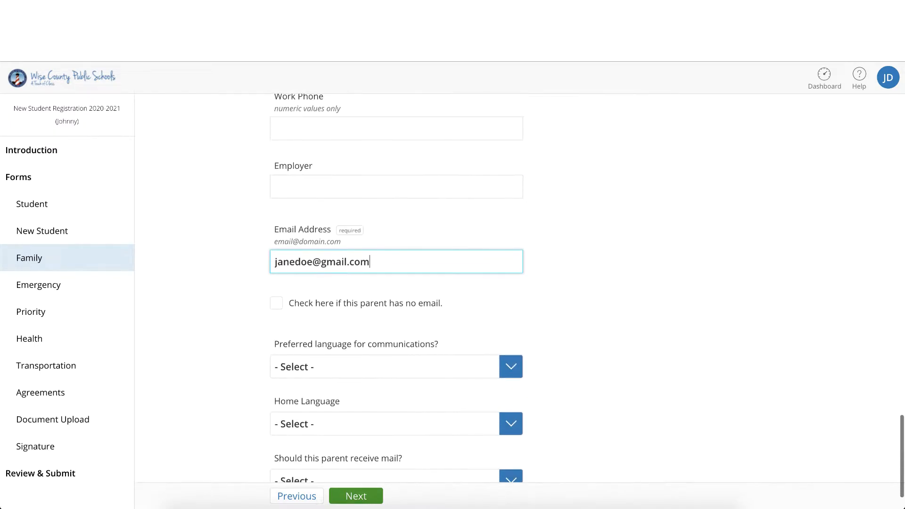
Step: Set the secondary guardian's communication and home languages to English, answer the receive-mail question, and continue to the Emergency form
click(490, 369)
click(489, 382)
click(490, 423)
click(479, 438)
scroll(478, 438, down, 1)
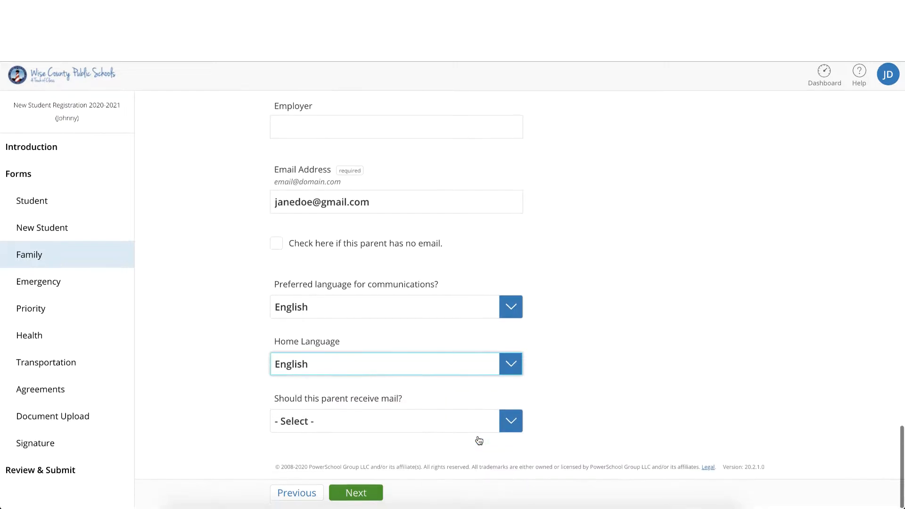
click(476, 430)
click(474, 439)
click(356, 496)
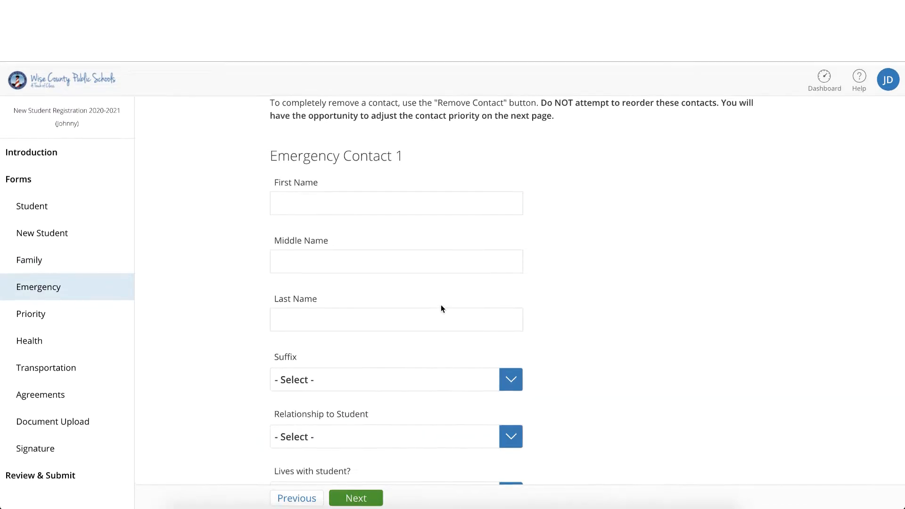
Step: Enter the first and last name of Emergency Contact 1
scroll(441, 308, down, 2)
click(400, 162)
text(James)
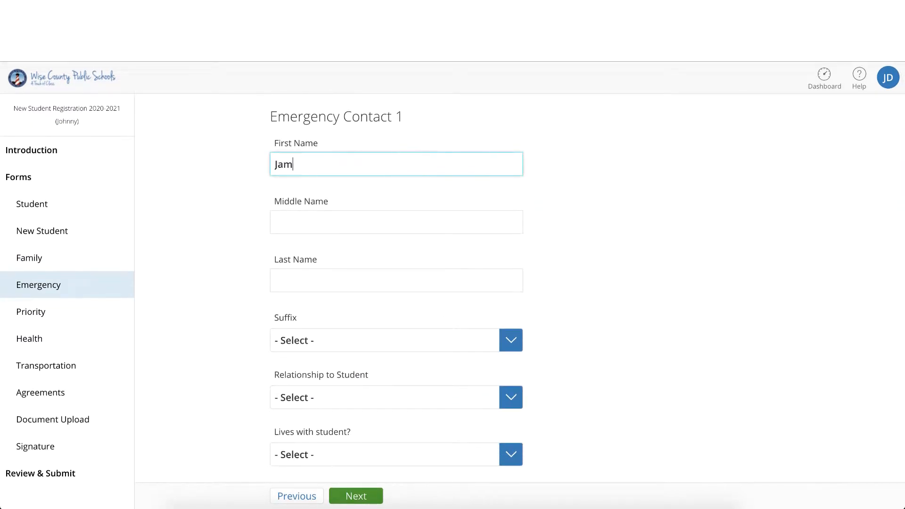
key(Tab)
key(Tab)
text(Doe)
Step: Set Emergency Contact 1's relationship to Grandfather and answer whether he lives with the student
click(518, 401)
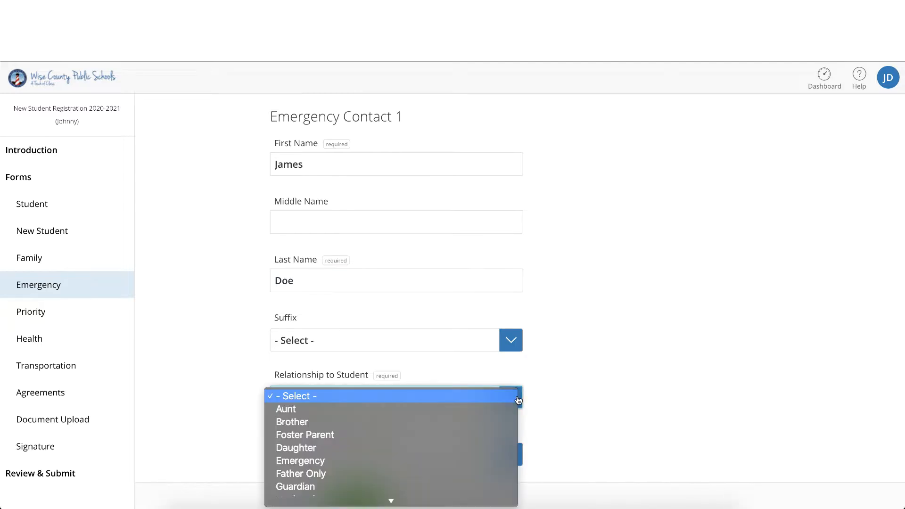
click(482, 453)
scroll(454, 434, down, 2)
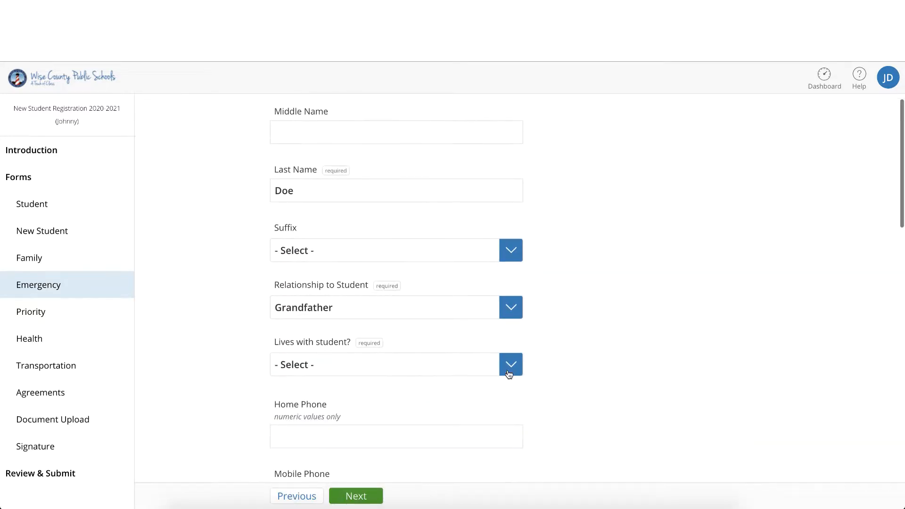
scroll(455, 434, down, 8)
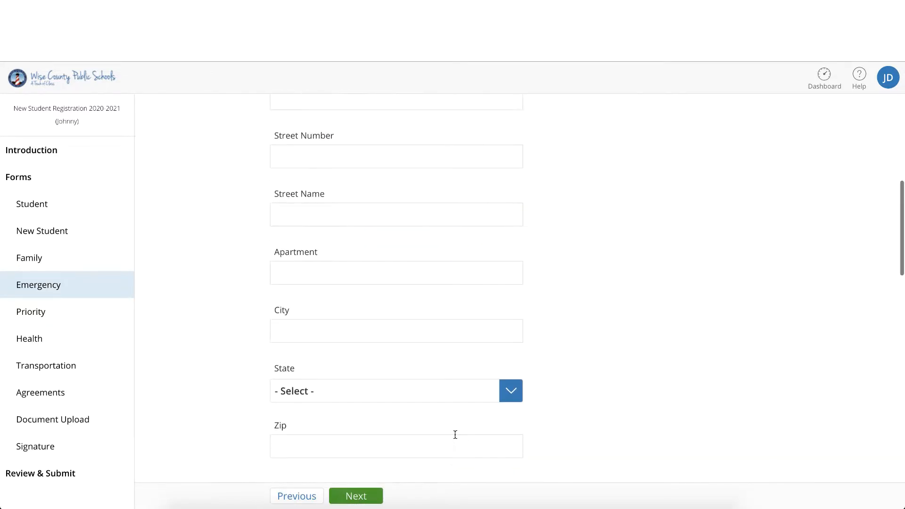
Step: Enter Emergency Contact 1's street number and street name in their separate address fields
click(382, 161)
text(231 Main)
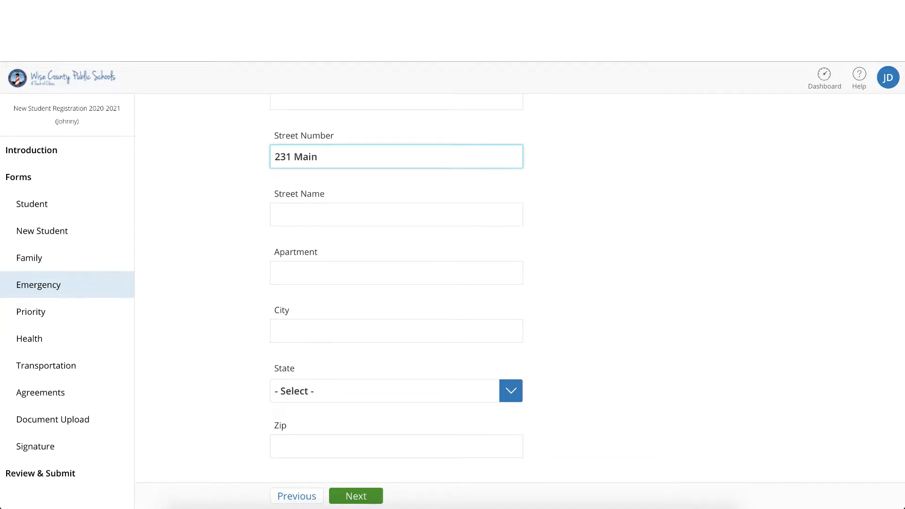
key(BackSpace)
key(BackSpace)
key(BackSpace)
key(BackSpace)
key(BackSpace)
click(485, 214)
text(Main St)
Step: Complete Emergency Contact 1's address with the city, the state Virginia and the ZIP code
click(459, 331)
text(W)
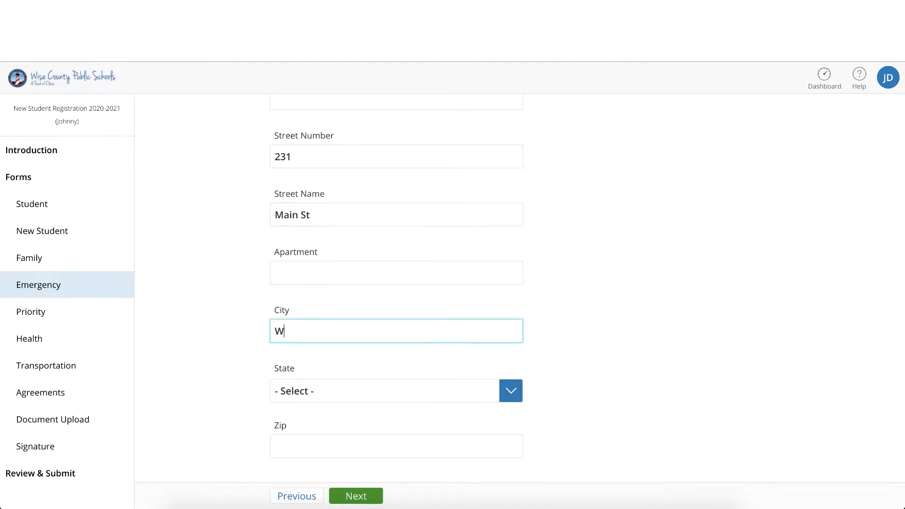
text(ise)
click(436, 393)
scroll(430, 438, down, 5)
click(430, 446)
click(430, 446)
text(24293)
Step: Enter Emergency Contact 1's home and mobile phone numbers
scroll(375, 454, down, 2)
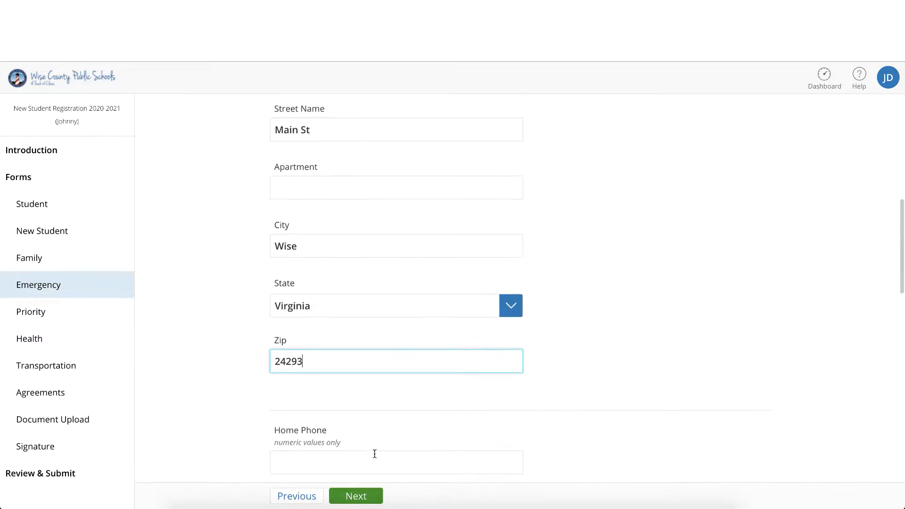
scroll(375, 453, down, 5)
click(377, 211)
text(98)
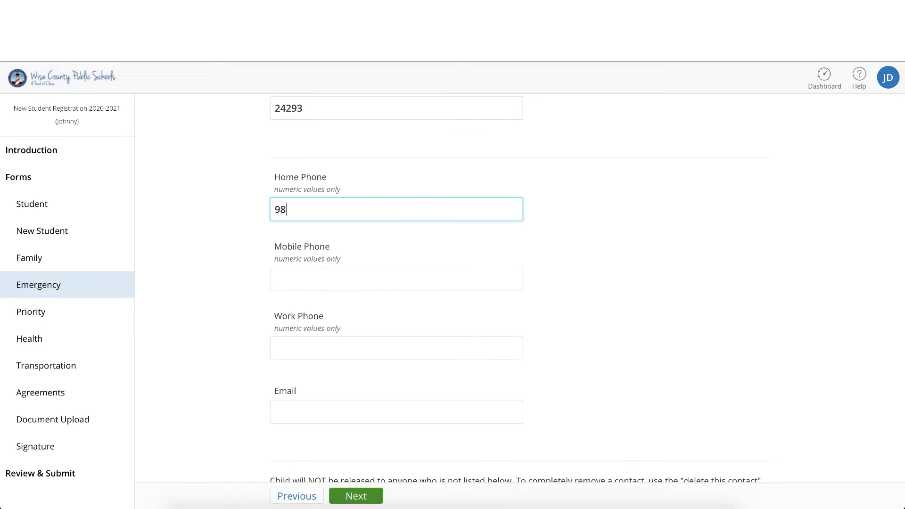
text(76543210)
click(372, 280)
text(9876543211)
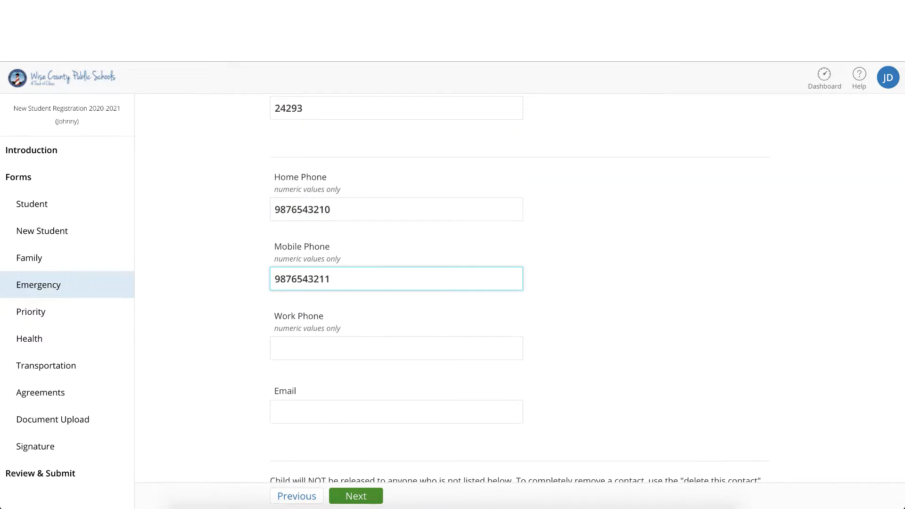
Step: Enter the first and last name of Emergency Contact 2
scroll(367, 297, down, 3)
scroll(367, 297, down, 3)
click(360, 314)
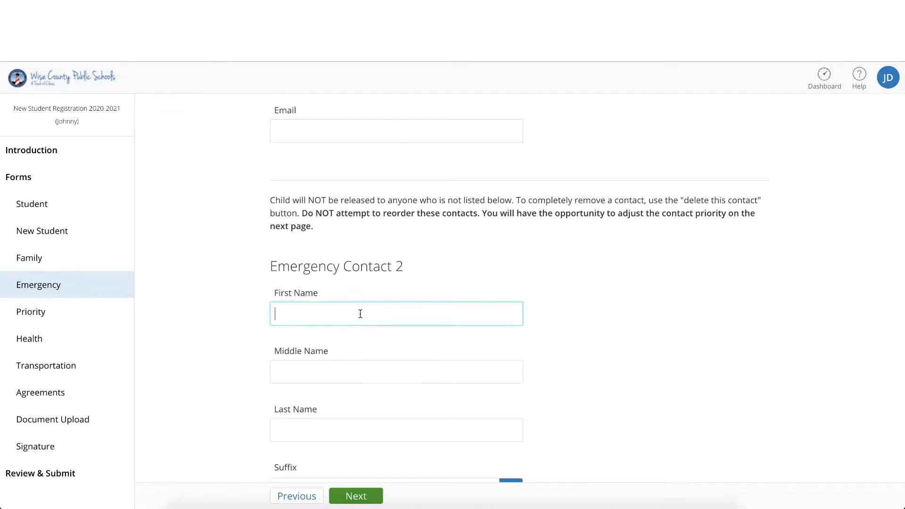
text(Joanna)
key(Tab)
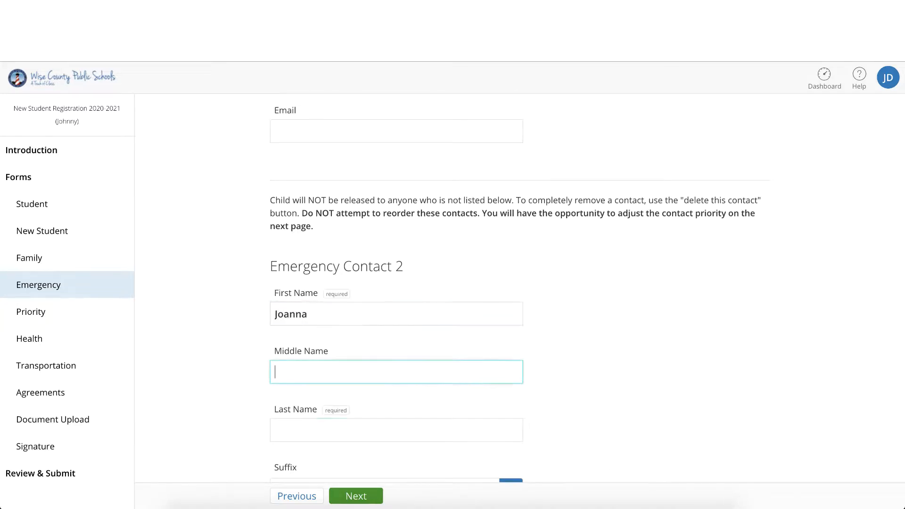
key(Tab)
text(Doe)
Step: Set Emergency Contact 2's relationship to Grandmother and answer No to living with the student
scroll(462, 242, down, 4)
click(518, 324)
click(518, 324)
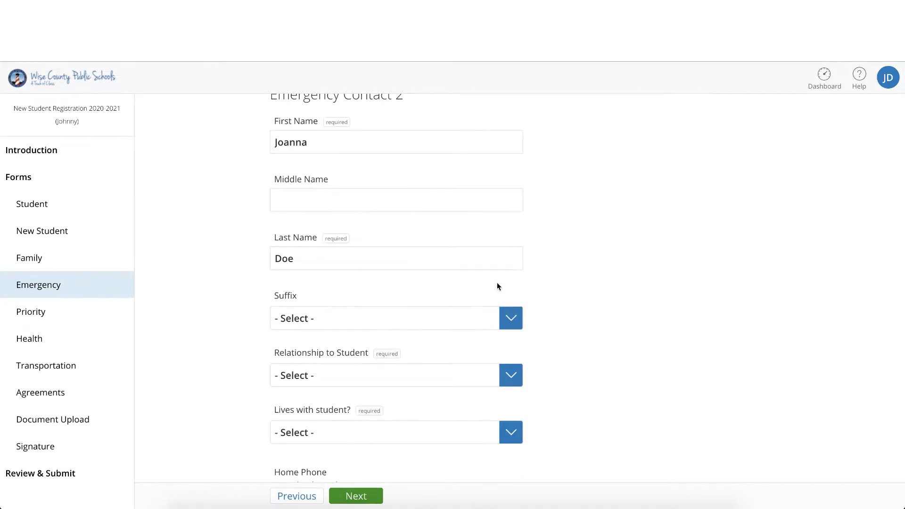
click(514, 375)
click(440, 465)
click(517, 433)
click(479, 461)
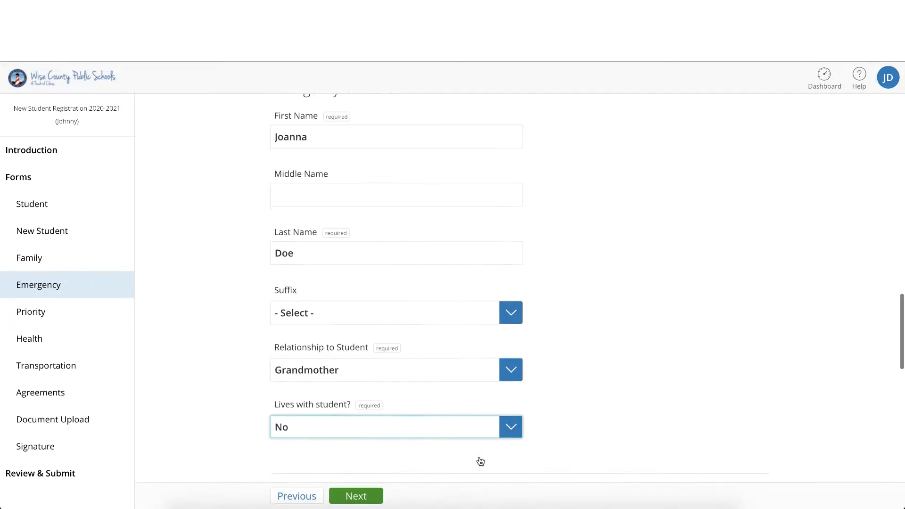
Step: Enter Emergency Contact 2's street number, using digits only, and the street name
scroll(472, 414, down, 4)
click(430, 442)
text(231)
key(Tab)
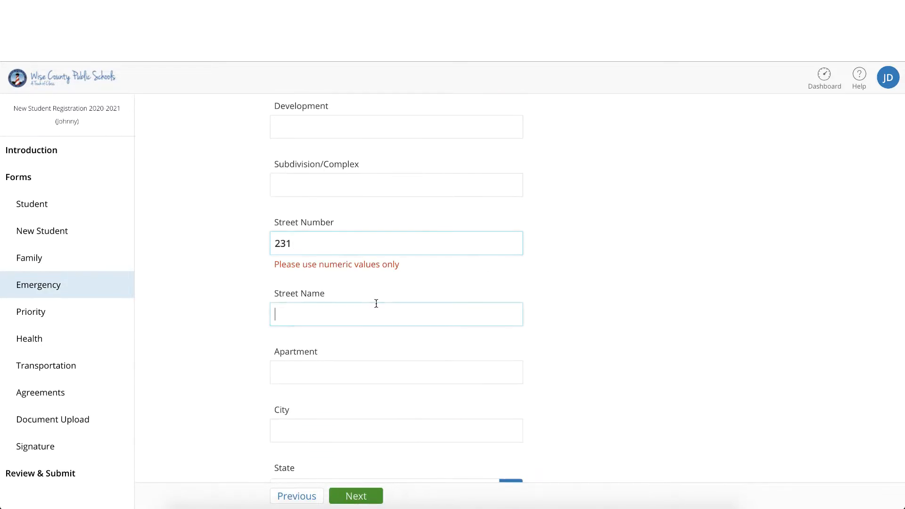
click(391, 243)
key(BackSpace)
click(388, 297)
text(Main St)
Step: Complete Emergency Contact 2's address with the city, the state Virginia and the ZIP code
scroll(381, 302, down, 2)
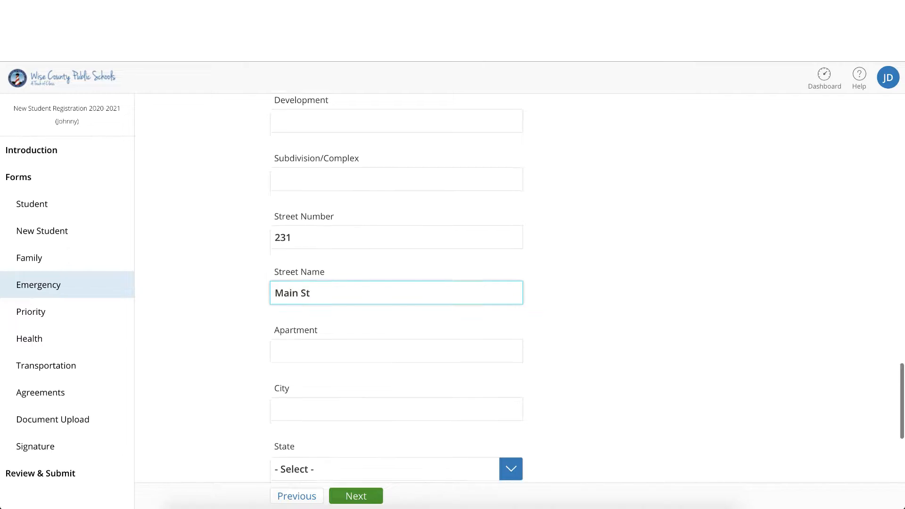
click(369, 317)
text(Wise)
click(366, 380)
scroll(367, 415, down, 10)
click(369, 446)
click(368, 434)
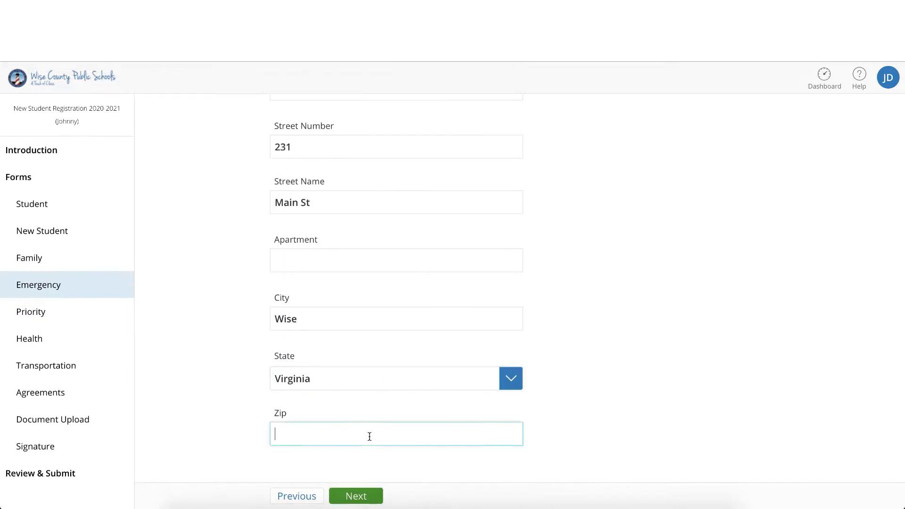
text(24293)
Step: Enter Emergency Contact 2's home and mobile phone numbers and continue to the contact priority page
scroll(367, 354, down, 3)
click(364, 384)
text(9876543210)
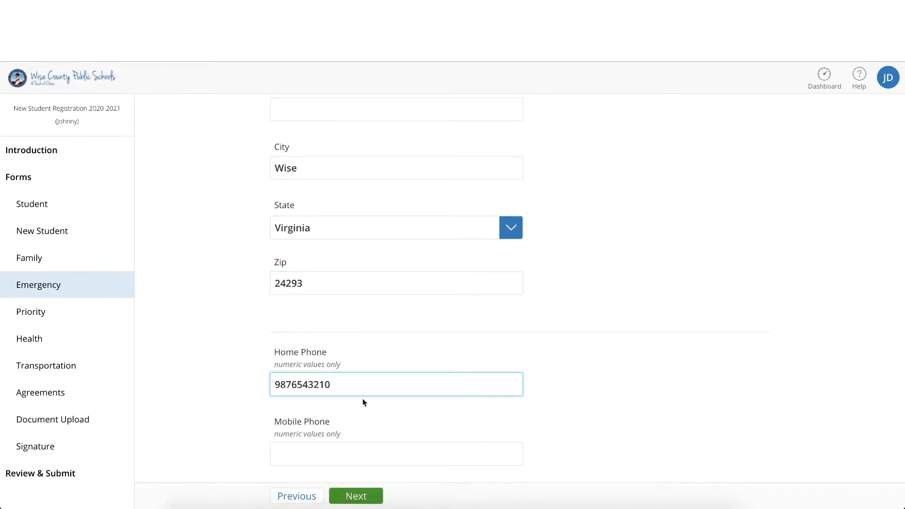
click(346, 453)
text(9876543212)
scroll(346, 453, down, 3)
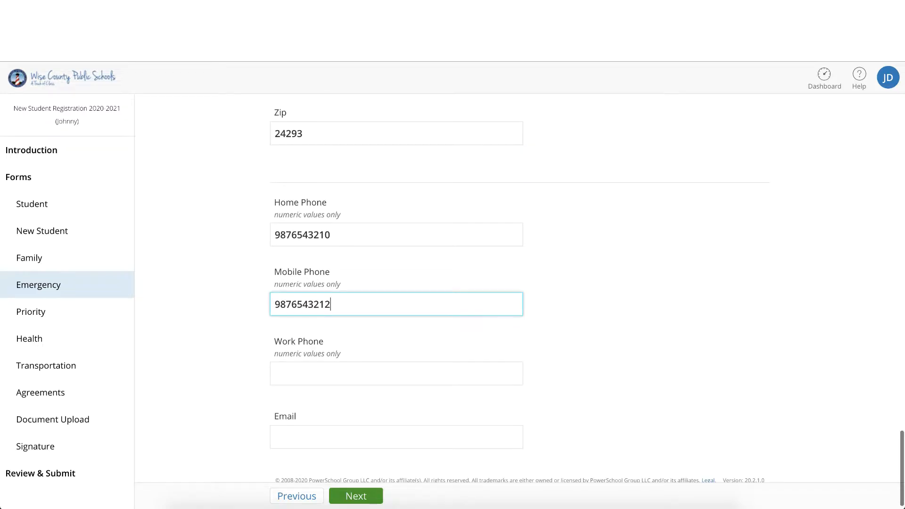
click(354, 499)
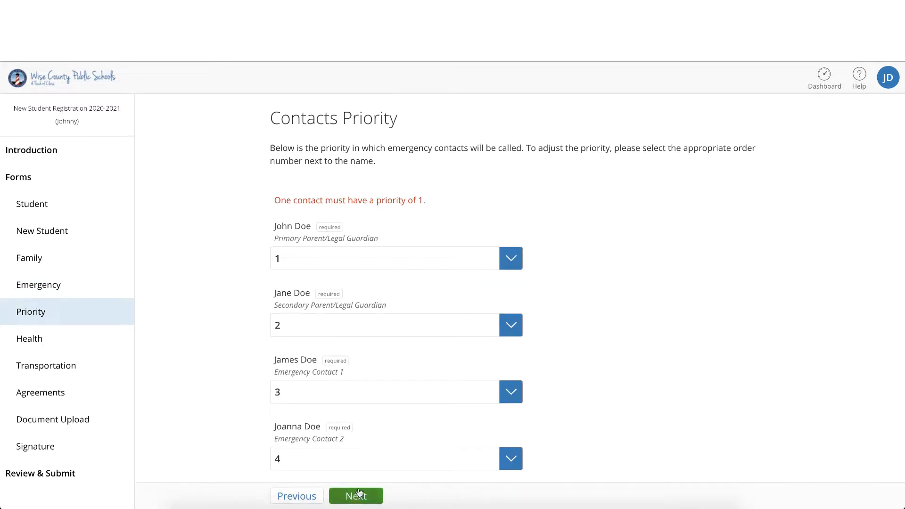
Step: Review the order in which the contacts will be called, keep the listed priorities, and continue to the Health form
scroll(558, 297, down, 1)
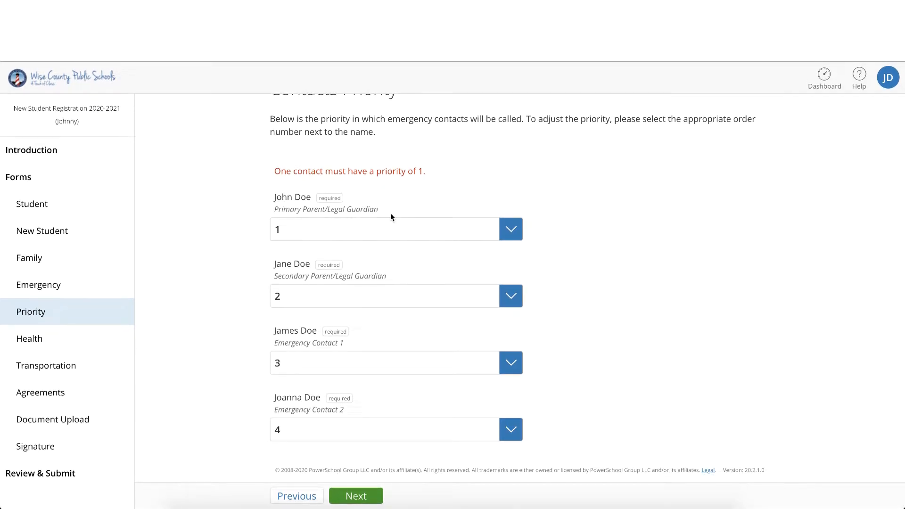
scroll(391, 217, up, 1)
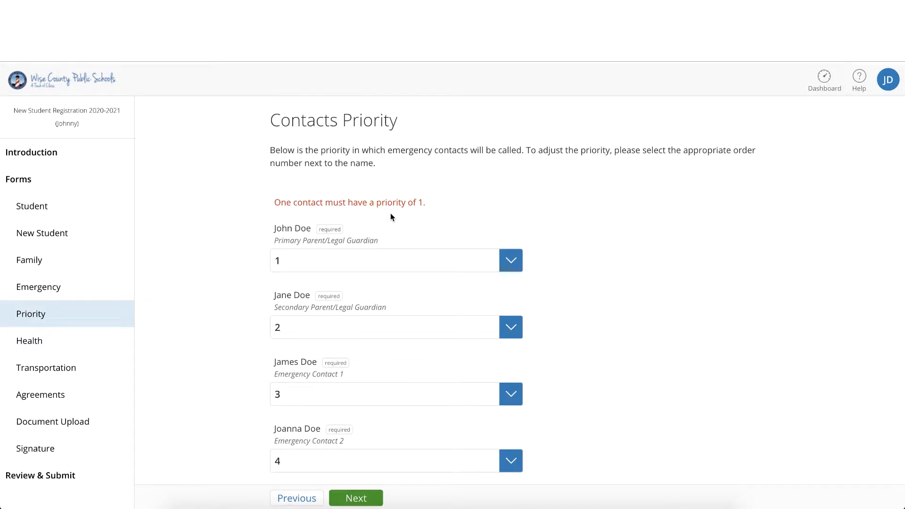
scroll(390, 217, down, 1)
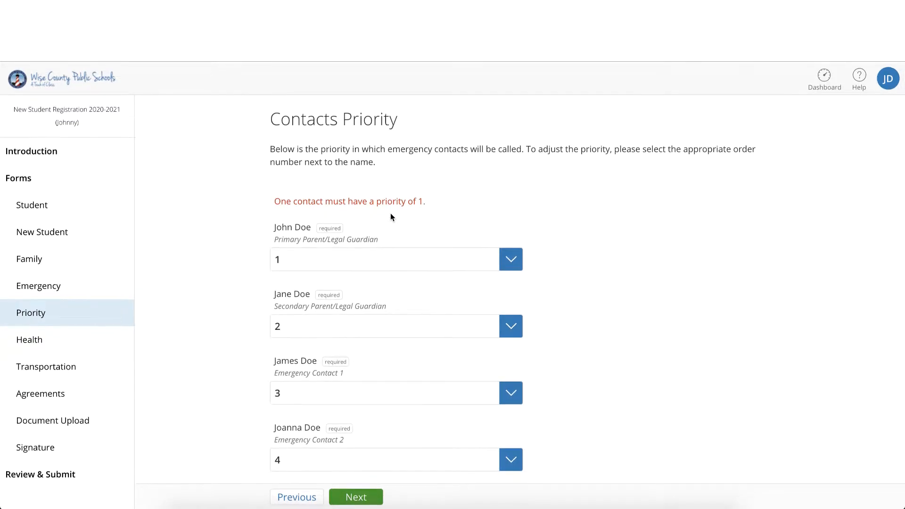
drag(270, 148, 376, 163)
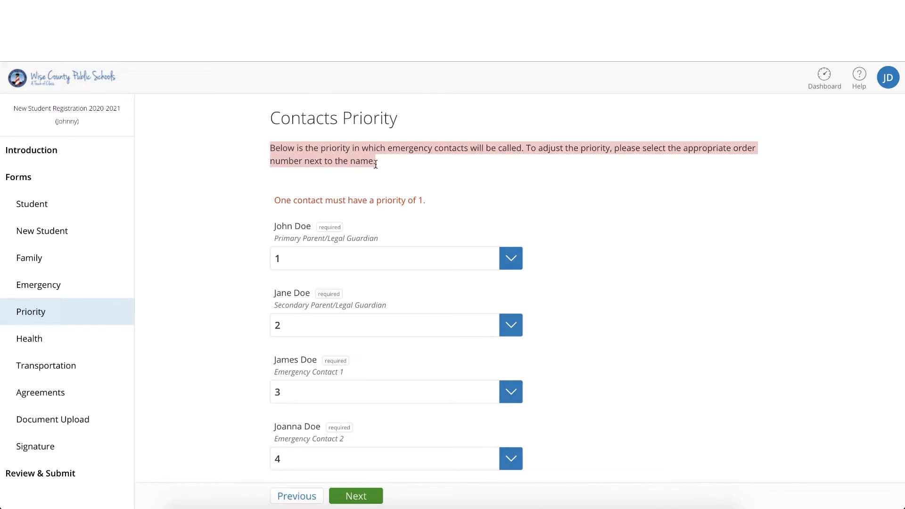
click(450, 177)
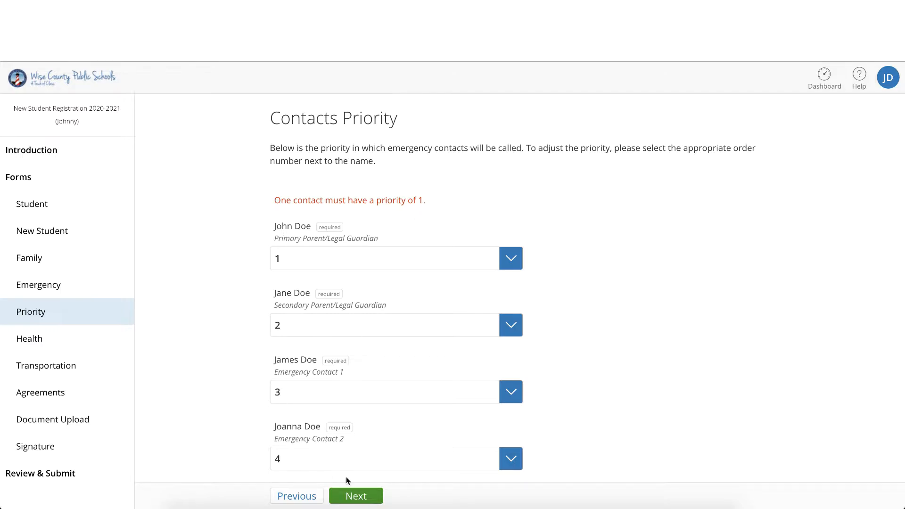
click(353, 494)
Step: Enter the preferred physician's name and phone number, and set the preferred hospital to Main Hospital
click(380, 219)
text(Dr )
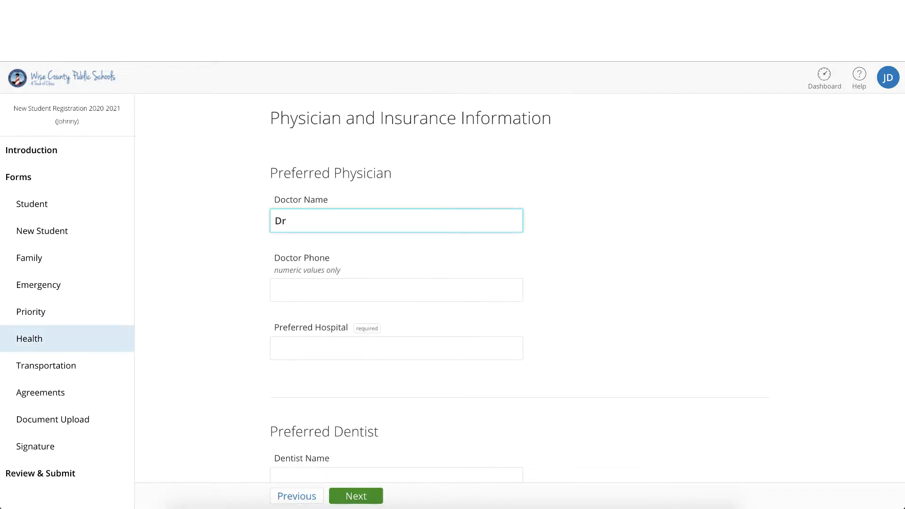
text(Brown)
click(381, 289)
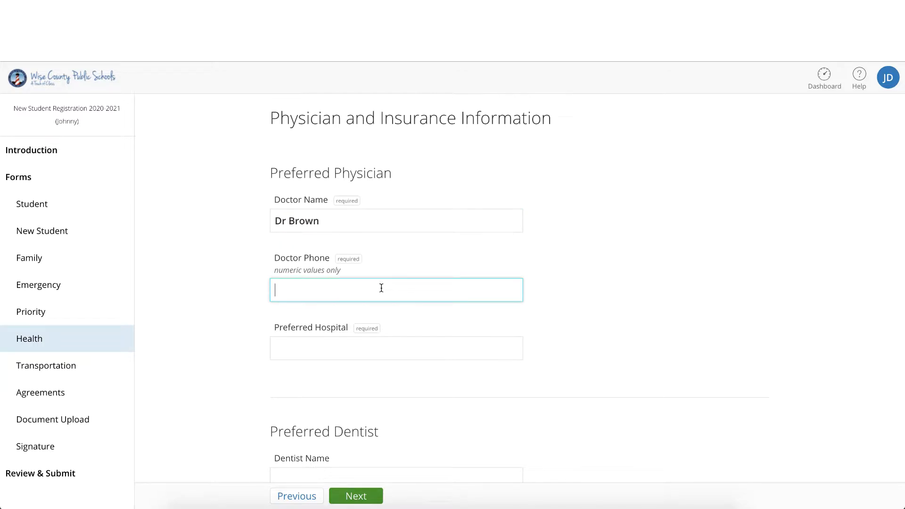
text(9786453120)
click(394, 342)
text(Main Hospital)
Step: Enter the preferred dentist's name and phone number
scroll(396, 330, down, 5)
click(406, 251)
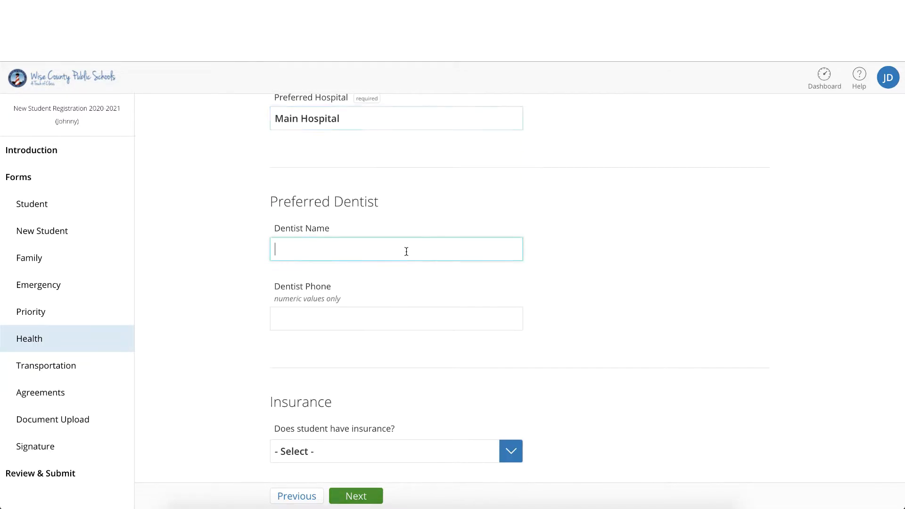
text(Dr Tooth)
click(385, 322)
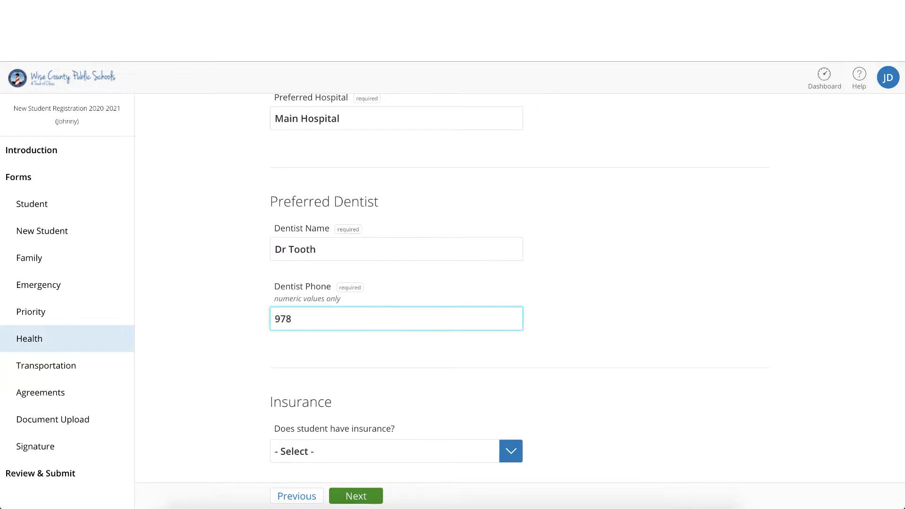
text(9786453121)
Step: Answer Yes to the student having insurance and set the health insurance information to Private
scroll(391, 310, down, 4)
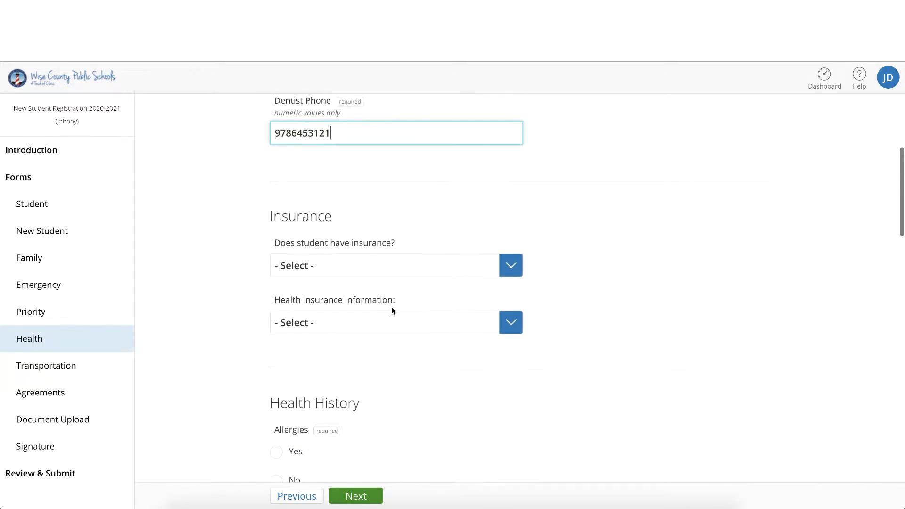
click(499, 265)
click(496, 278)
click(509, 326)
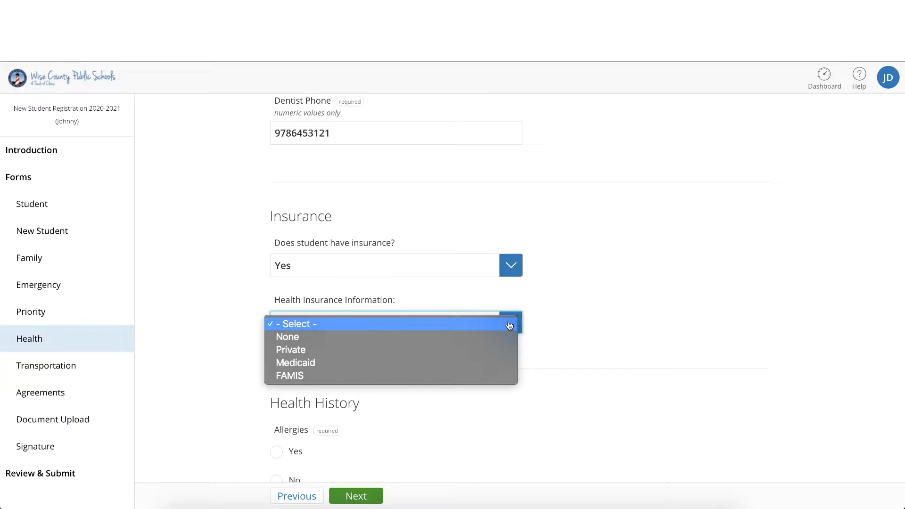
click(509, 350)
Step: Answer No to allergies and leave the medical considerations, health problems and medication fields blank
scroll(509, 353, down, 3)
click(277, 342)
scroll(279, 345, down, 4)
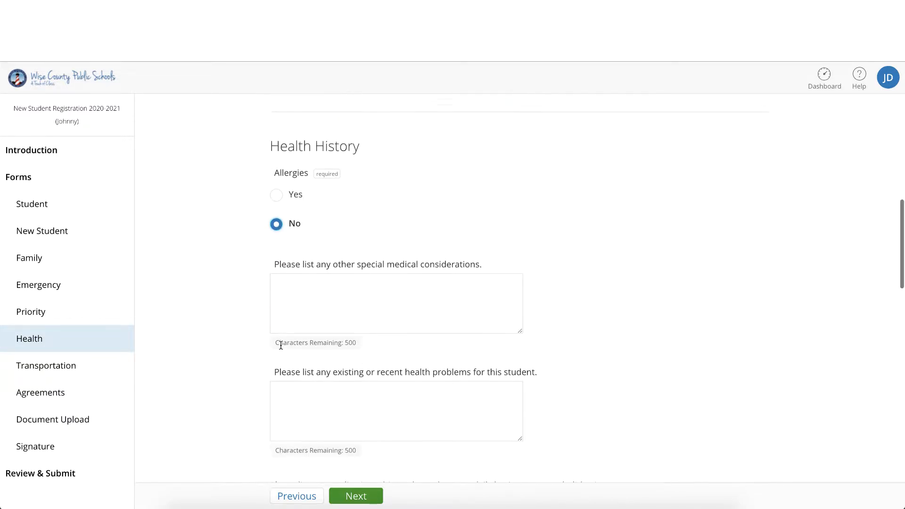
click(309, 245)
click(307, 345)
scroll(307, 345, down, 4)
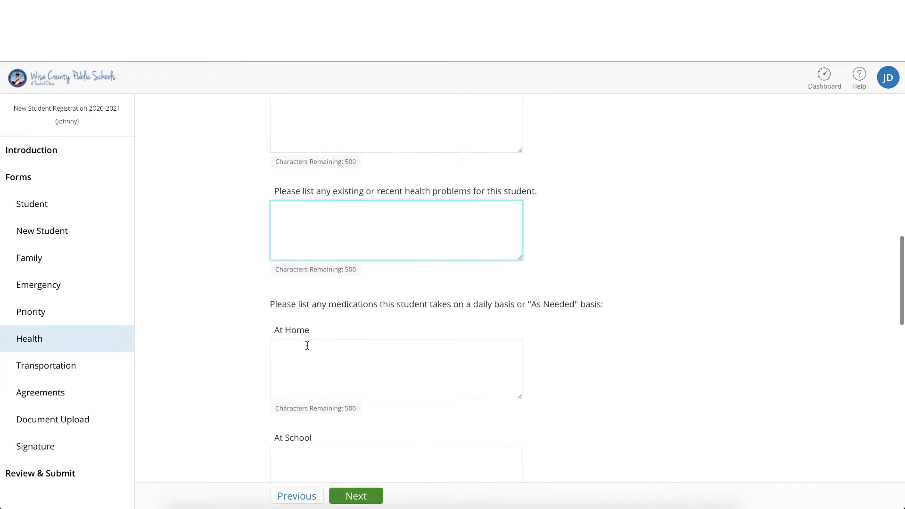
click(309, 321)
scroll(309, 321, down, 2)
click(309, 321)
scroll(309, 321, down, 3)
scroll(310, 322, down, 5)
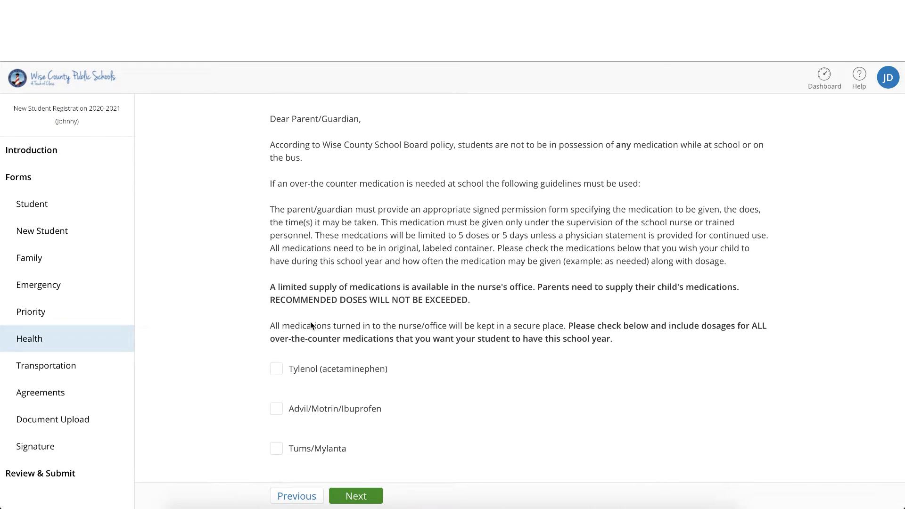
Step: Allow Tylenol (acetaminophen) for the student, with both its dosage and its times given as "As needed"
click(277, 368)
click(300, 425)
text(As needed)
scroll(301, 424, down, 4)
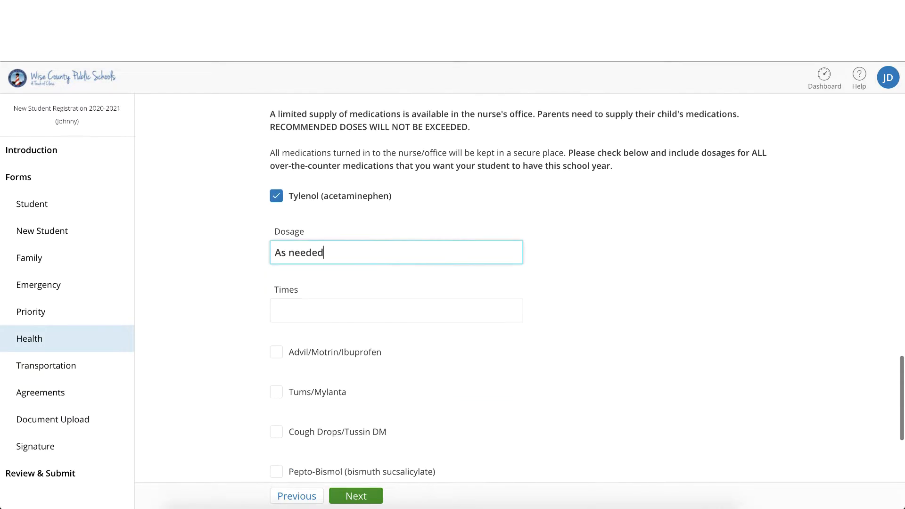
click(320, 309)
text(As needed)
Step: Allow Benadryl for bee sting or food allergy, with dosage and times both given as "As needed"
scroll(320, 309, down, 3)
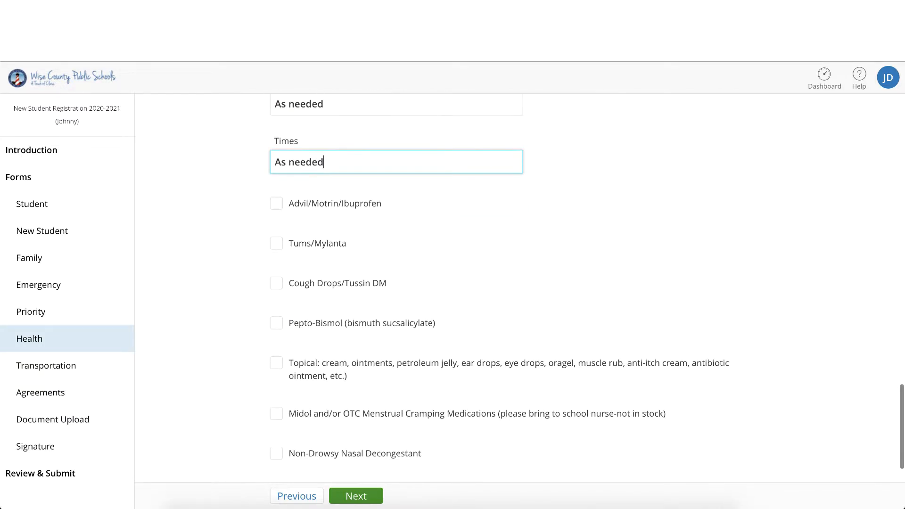
scroll(396, 405, down, 4)
click(396, 406)
scroll(396, 406, down, 2)
click(396, 391)
text(As)
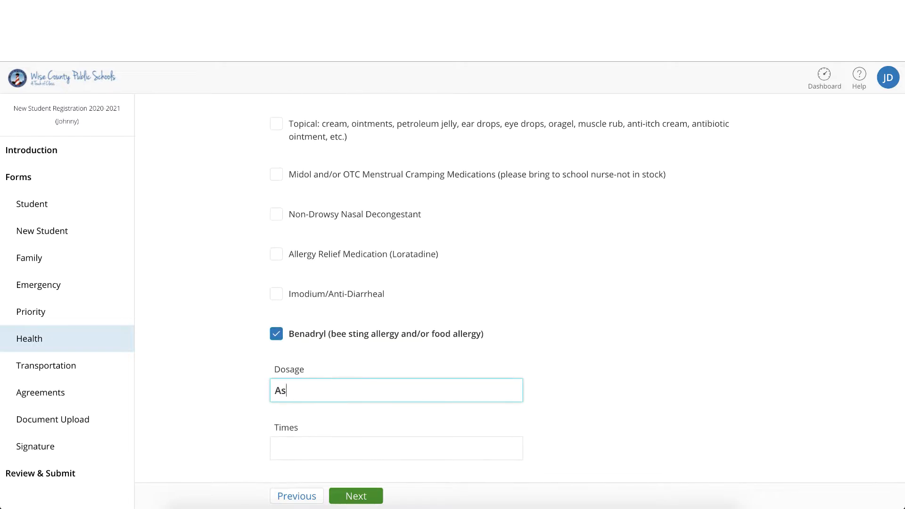
text( needed)
key(Tab)
text(As)
scroll(514, 440, down, 2)
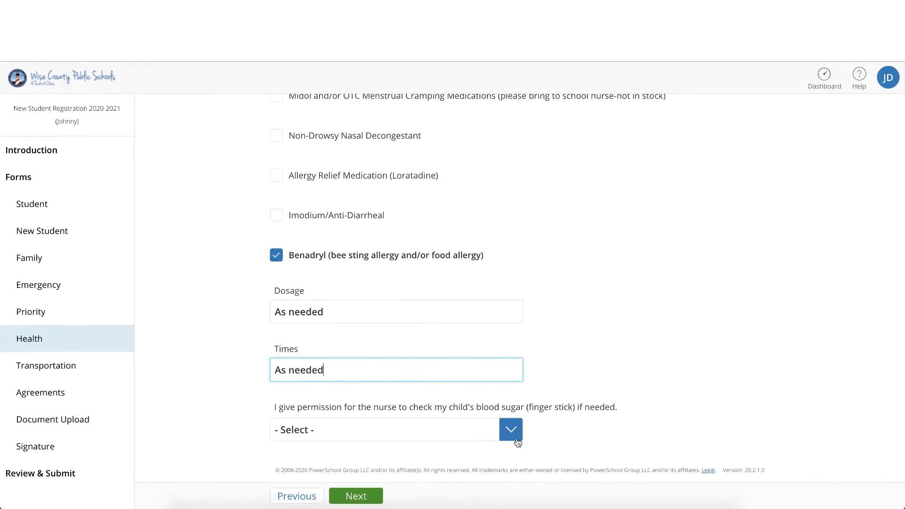
Step: Answer the permission question about the nurse checking the child's blood sugar and continue to the Transportation page
click(511, 431)
click(494, 445)
click(356, 497)
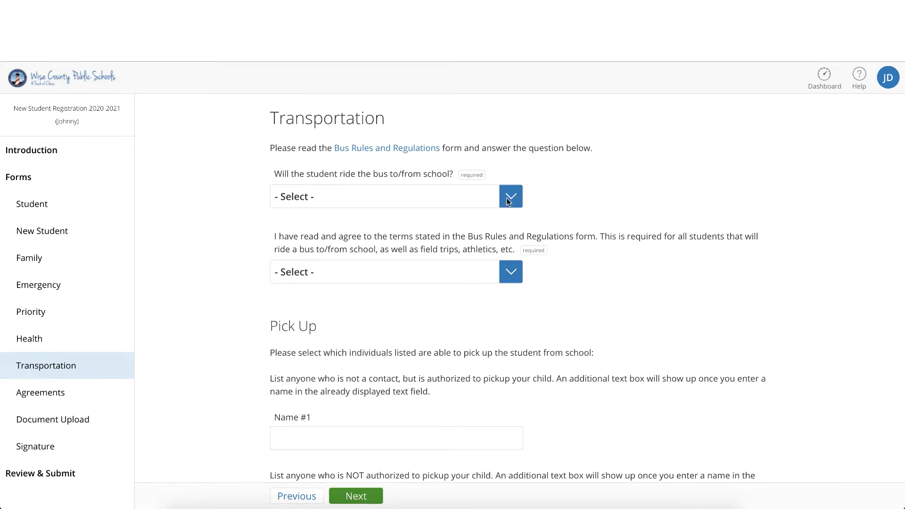
Step: Answer No to whether the student will ride the bus to and from school
click(507, 201)
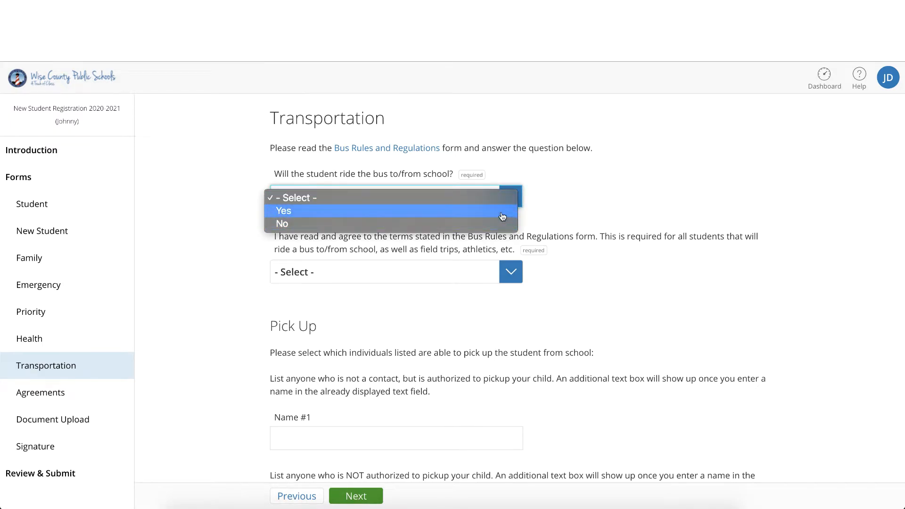
click(500, 225)
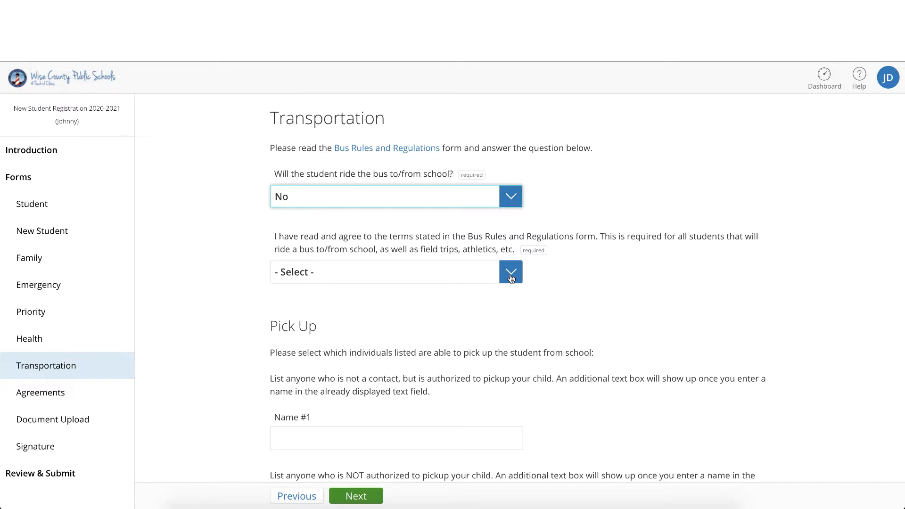
Step: Go to the Bus Form through the district website's parent links and read the linked bus rules and regulations document
click(386, 148)
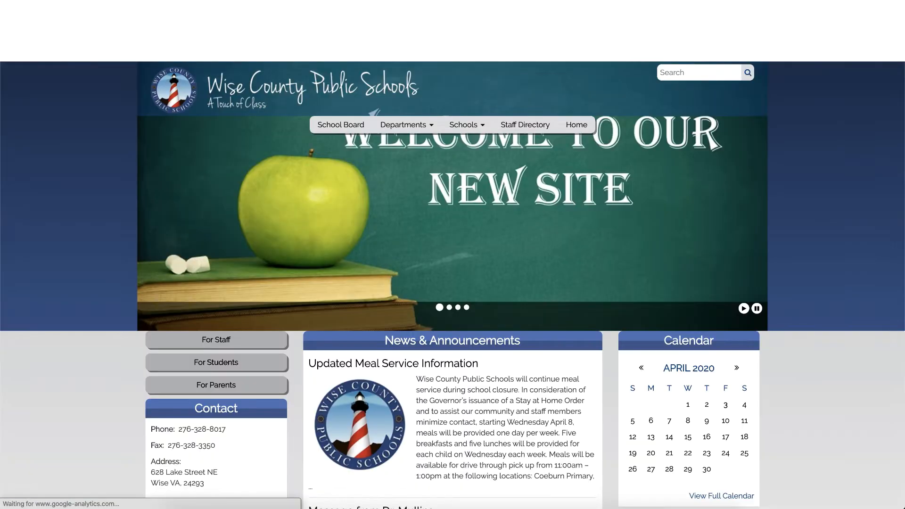
click(216, 384)
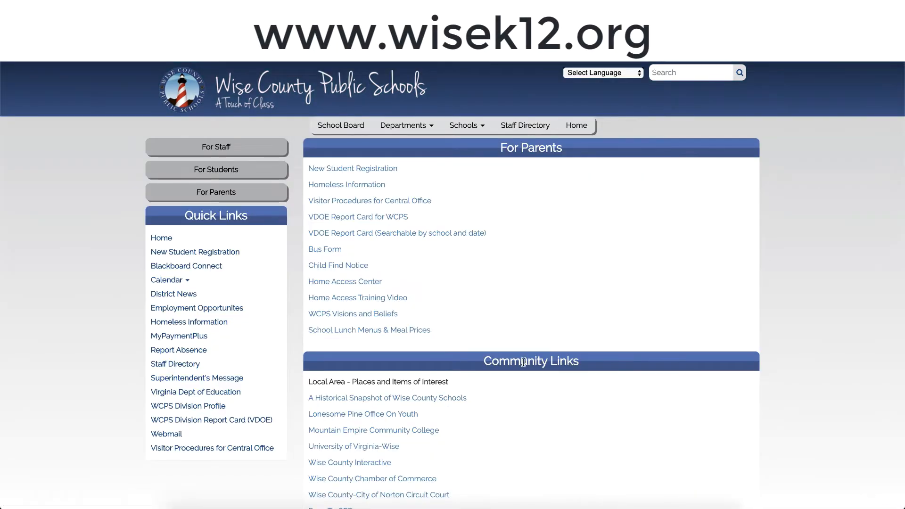
scroll(523, 361, down, 1)
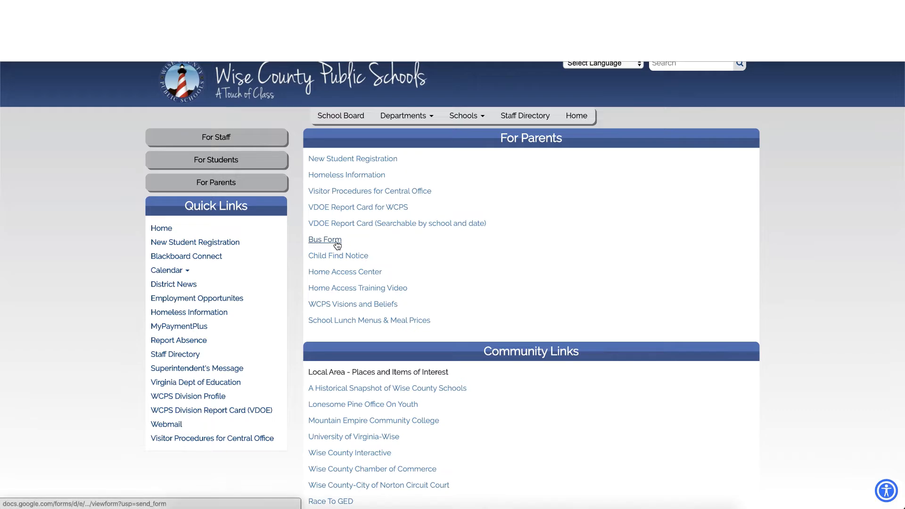
click(325, 240)
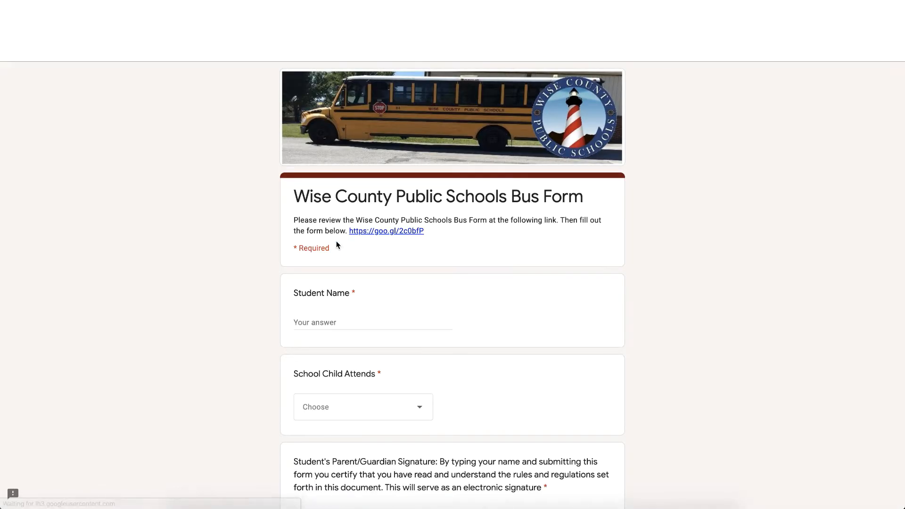
click(395, 232)
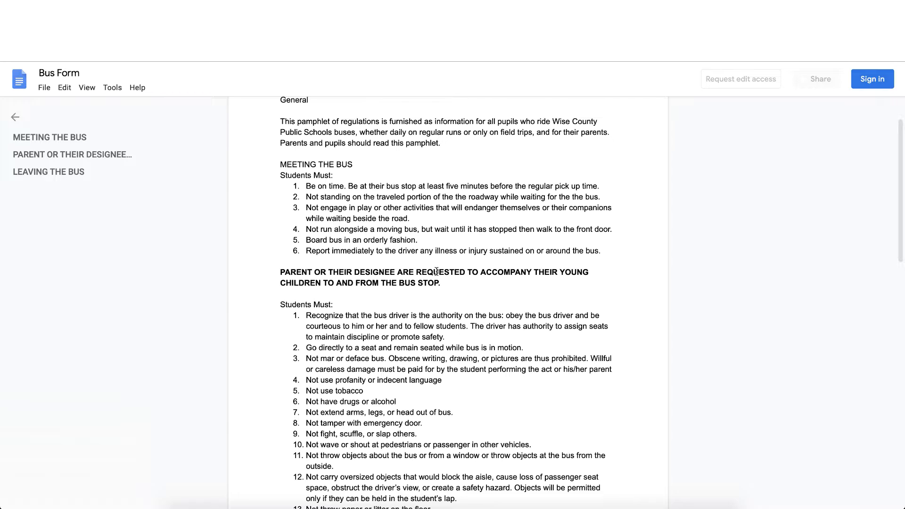
scroll(437, 271, down, 3)
scroll(436, 271, down, 4)
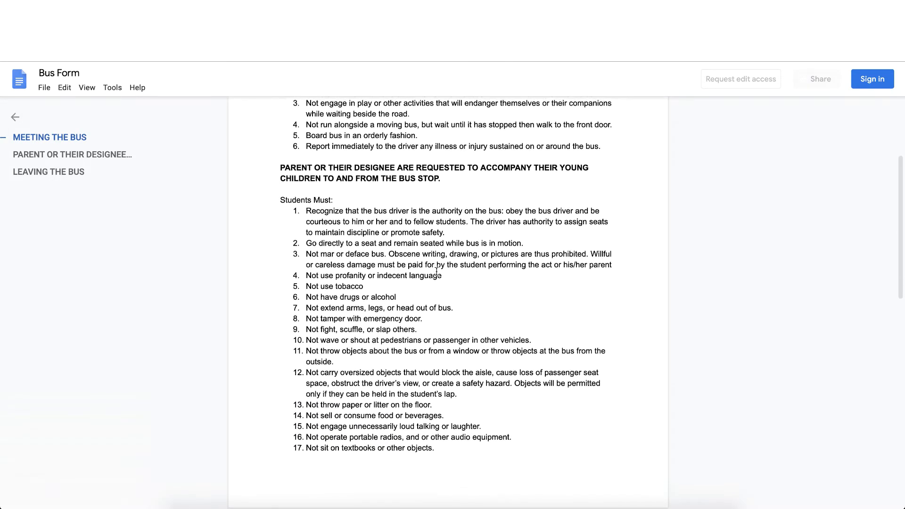
scroll(436, 271, down, 6)
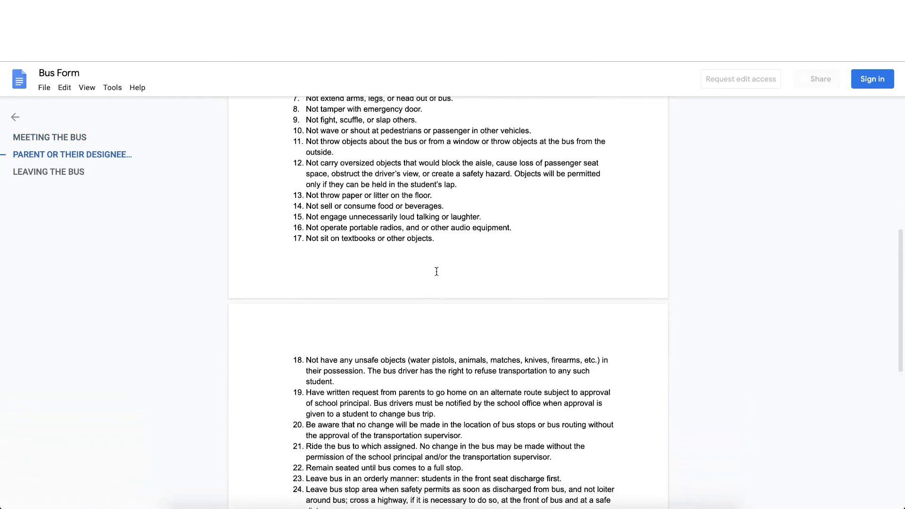
scroll(436, 271, down, 5)
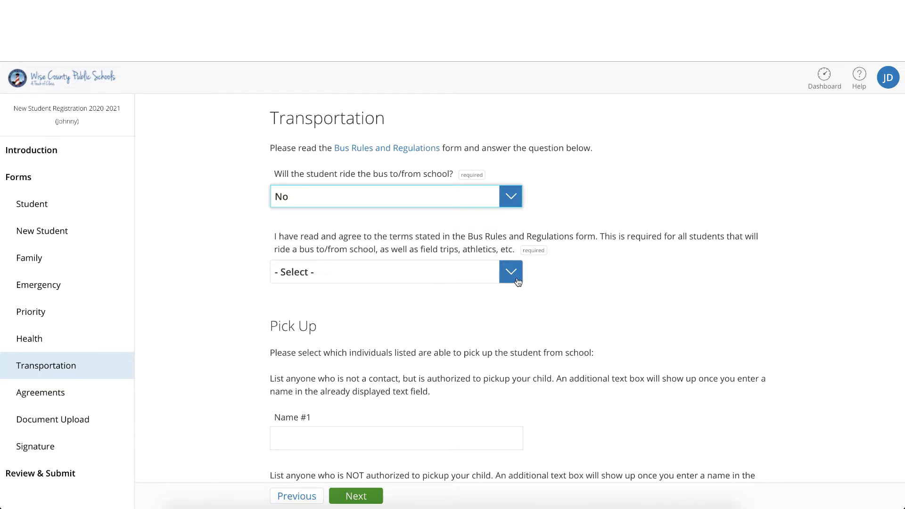
Step: Answer Yes to having read and agreeing to the Bus Rules and Regulations terms
click(518, 282)
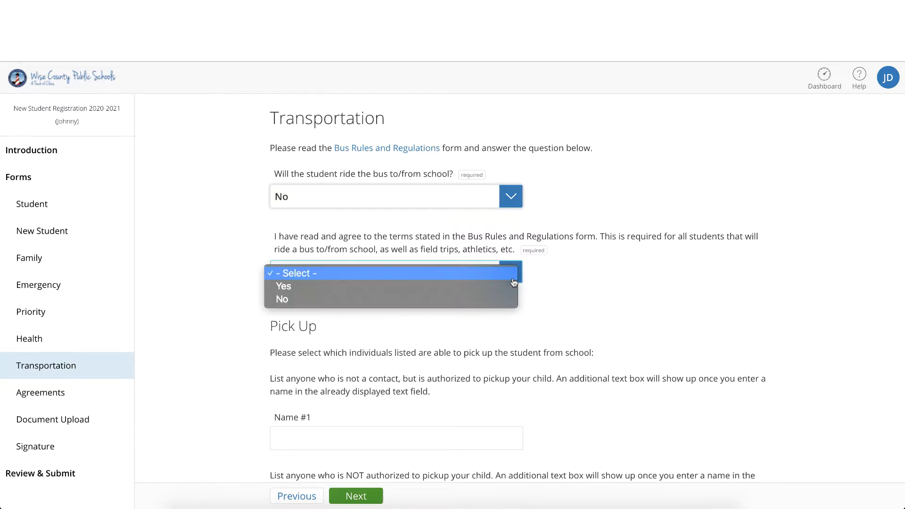
click(509, 287)
Step: Leave the authorized and unauthorized pick-up names blank and continue to the Agreements page
scroll(508, 293, down, 2)
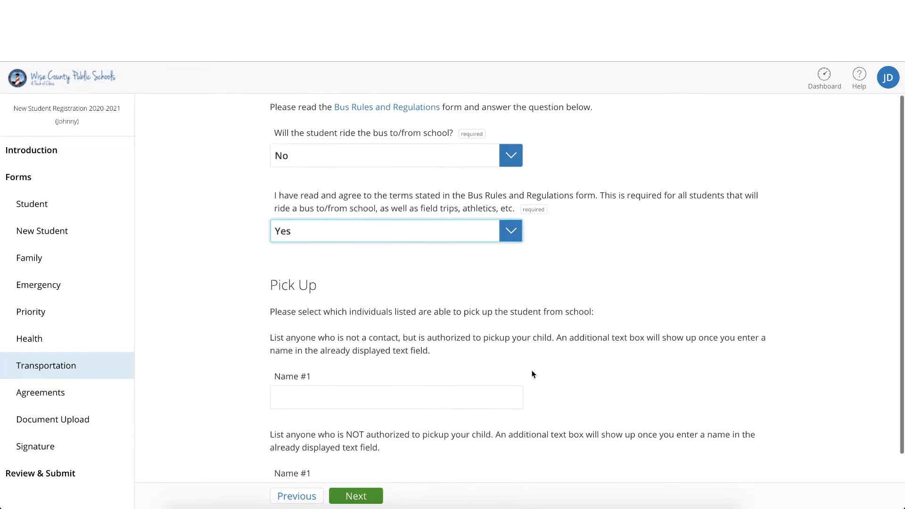
click(505, 341)
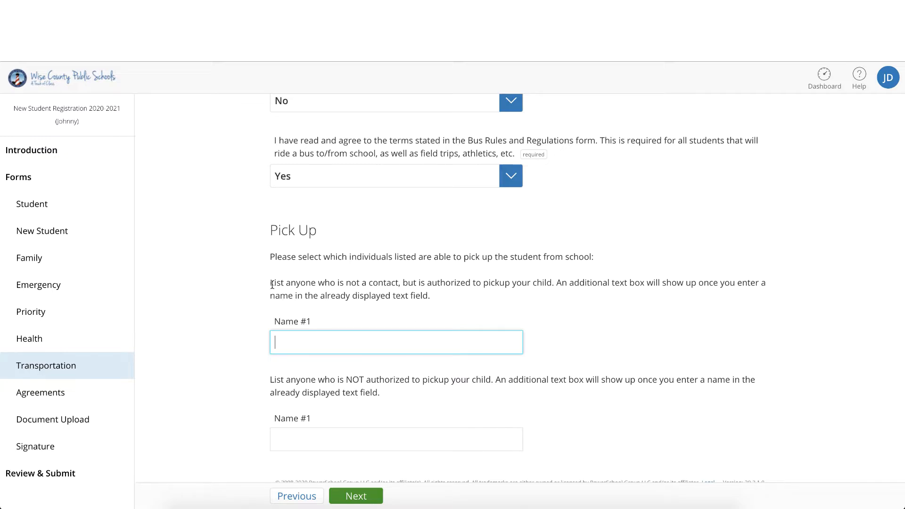
drag(272, 285, 400, 279)
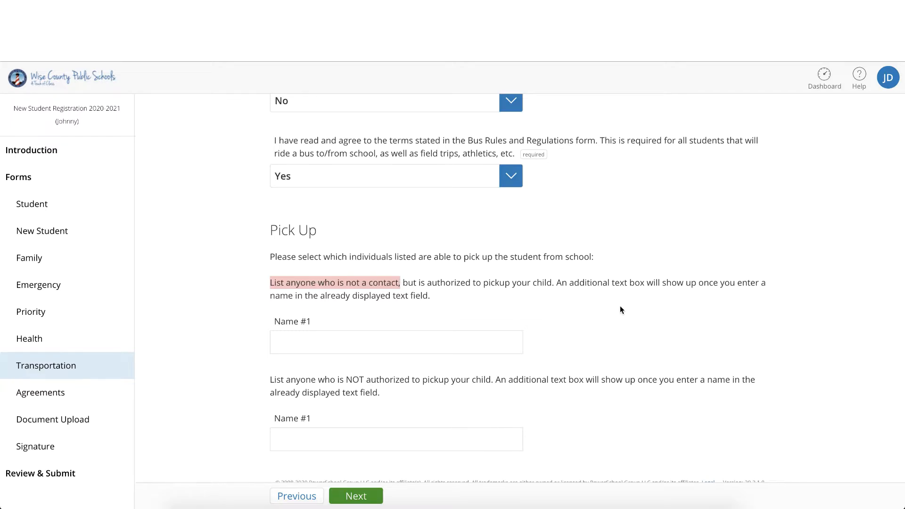
scroll(620, 310, down, 1)
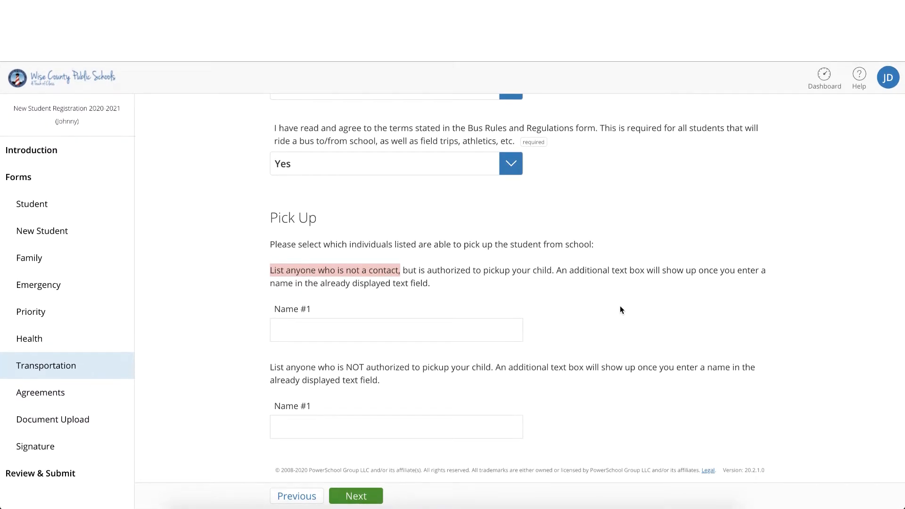
key(Tab)
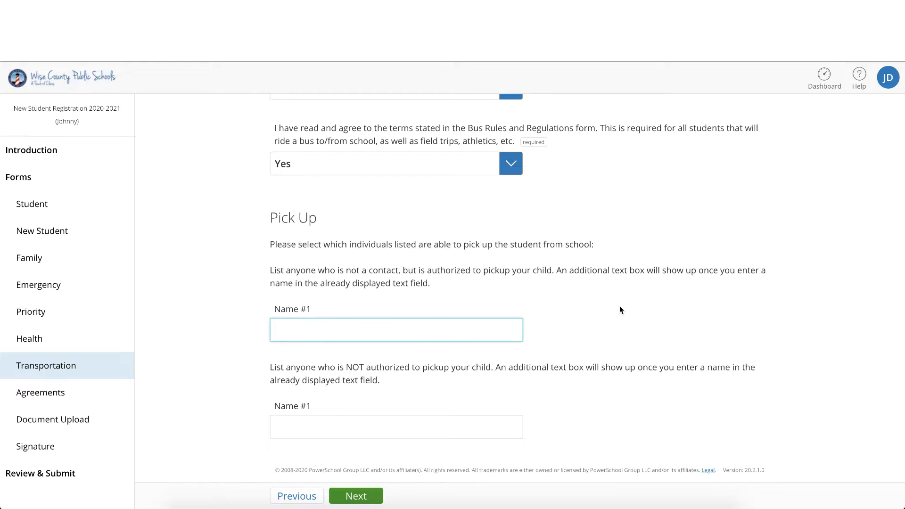
click(372, 497)
click(372, 500)
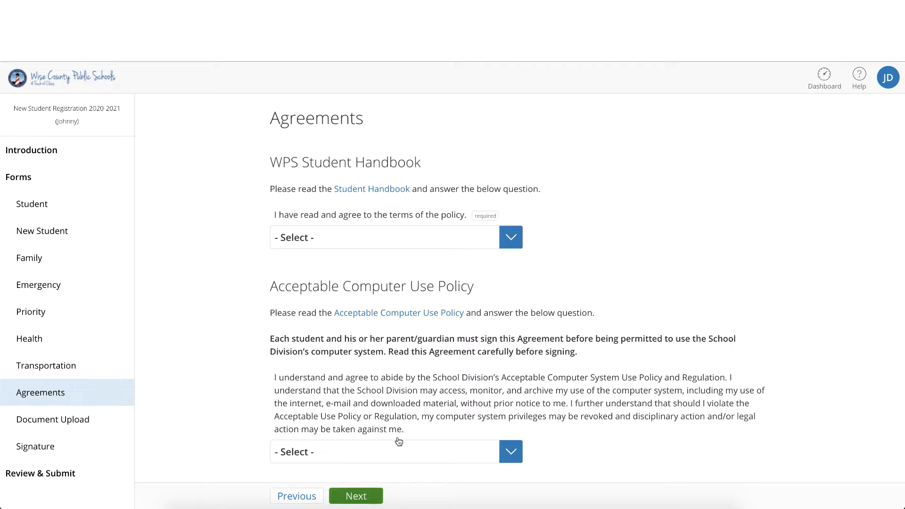
click(512, 241)
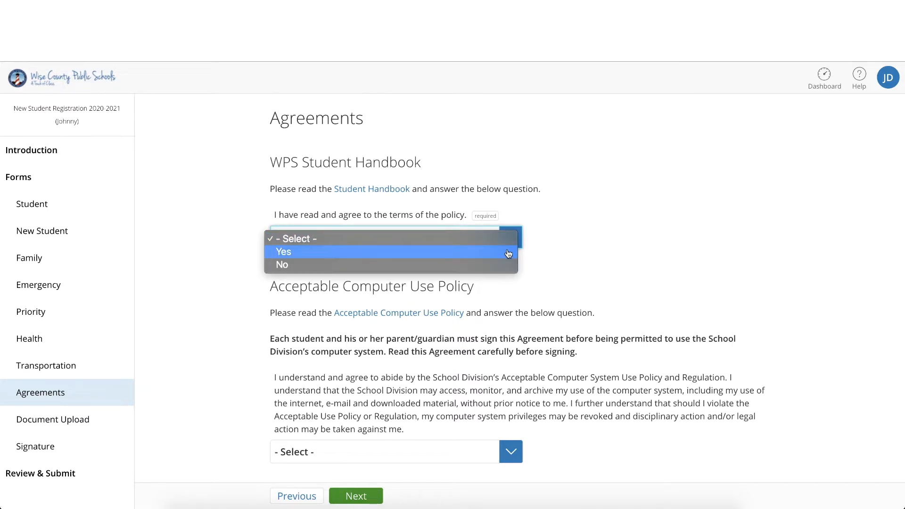
click(508, 254)
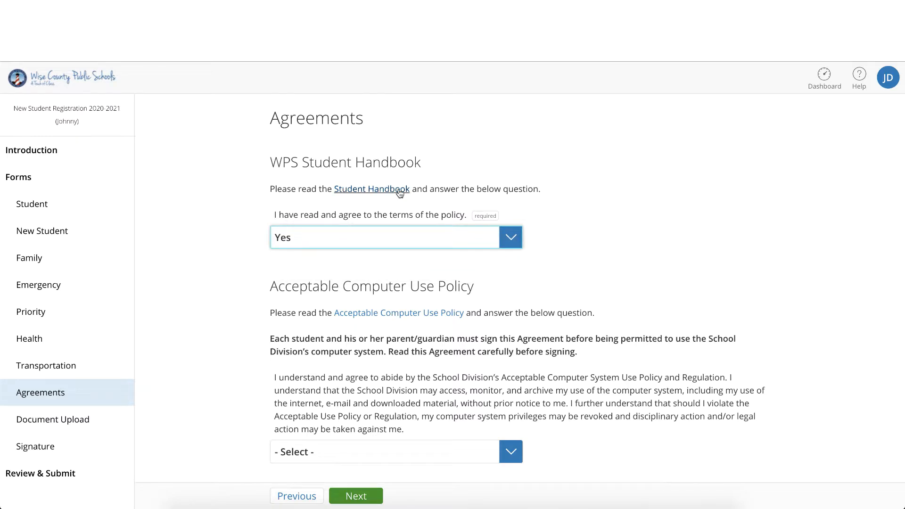
click(501, 245)
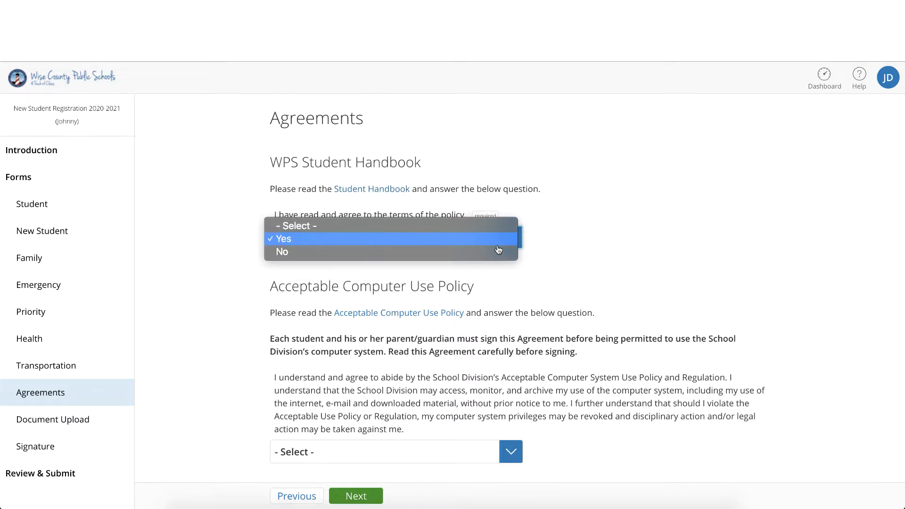
click(489, 230)
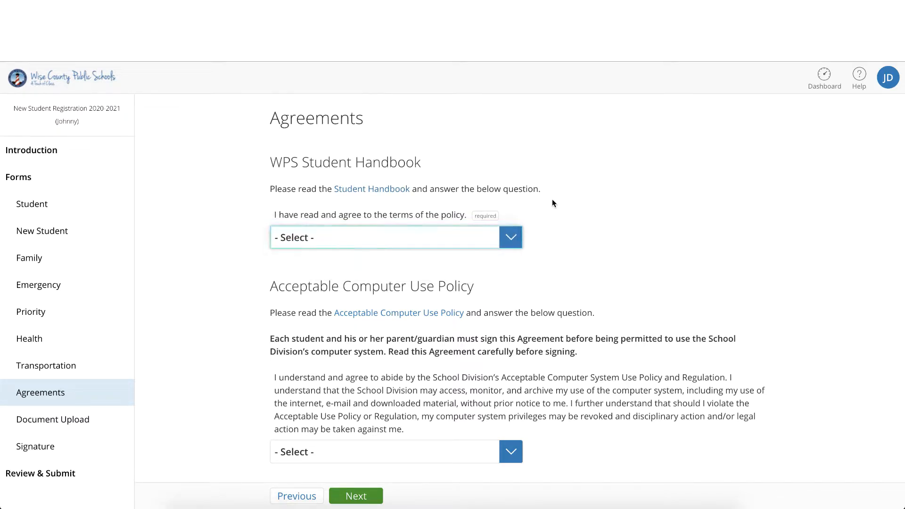
Step: View the Student Handbook document, return to the form, and answer Yes to agreeing to the policy's terms
click(374, 191)
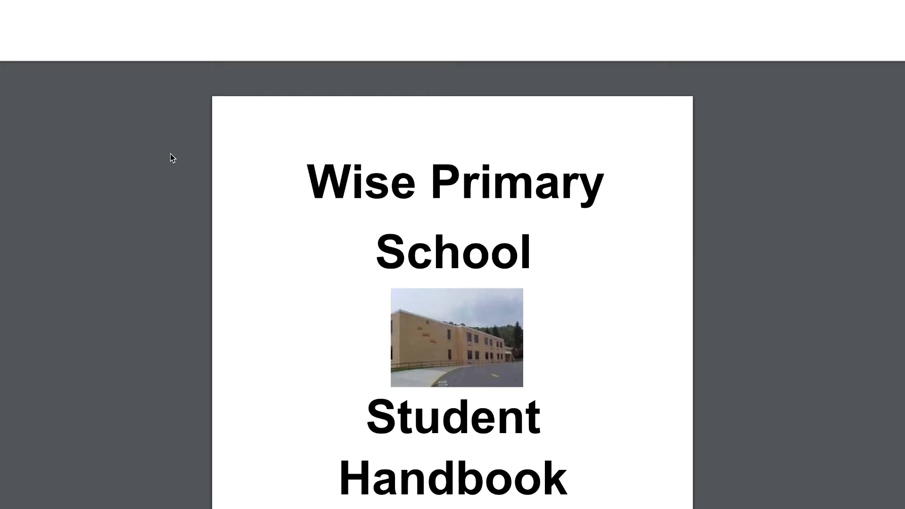
click(97, 25)
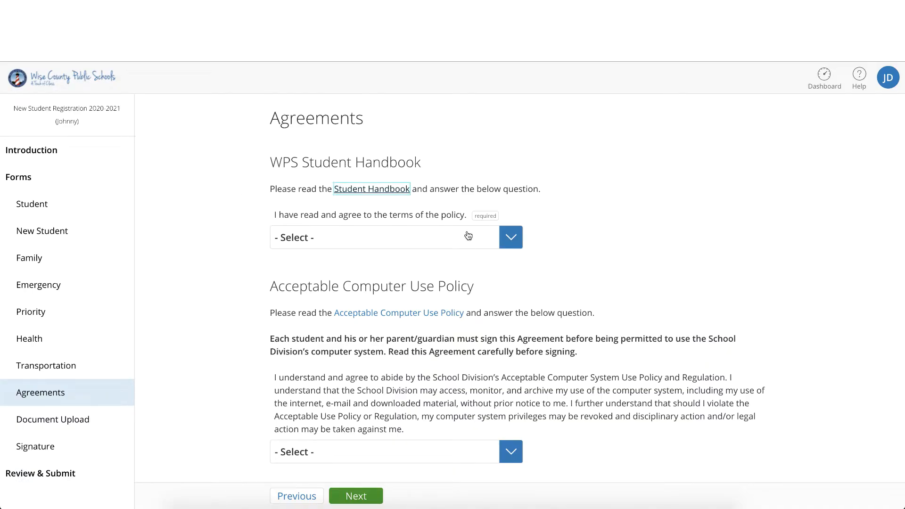
click(514, 237)
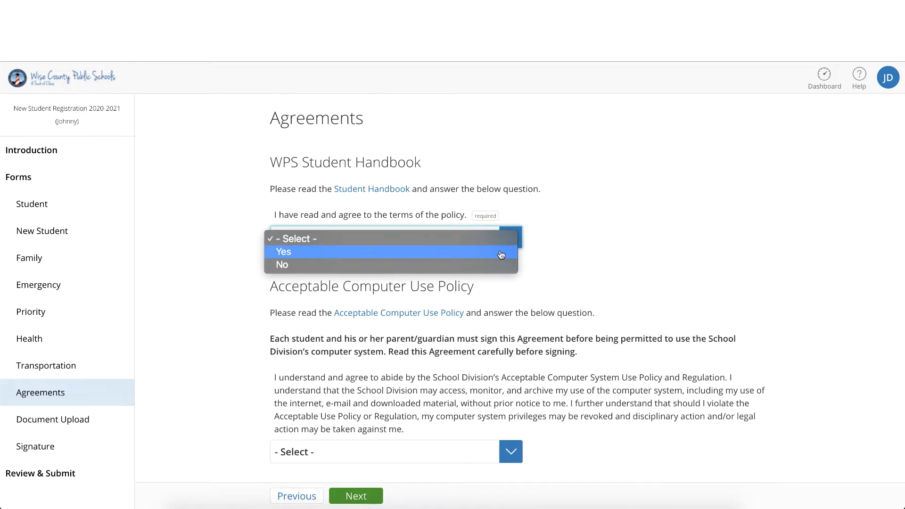
click(501, 254)
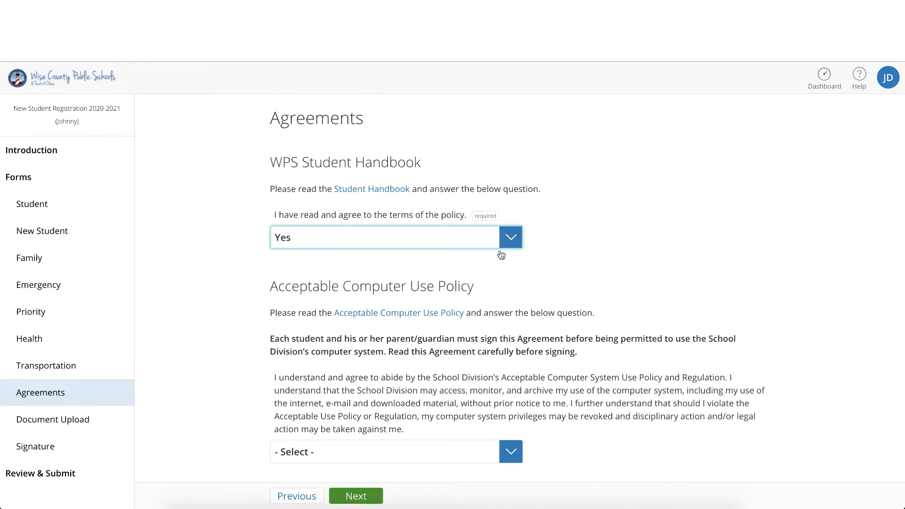
Step: Read through the linked Acceptable Computer Use Policy document
scroll(501, 263, down, 2)
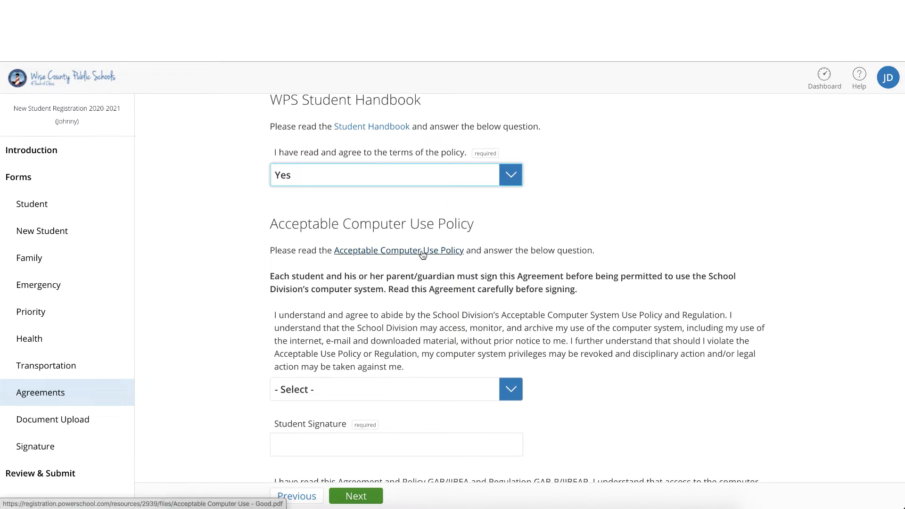
click(422, 253)
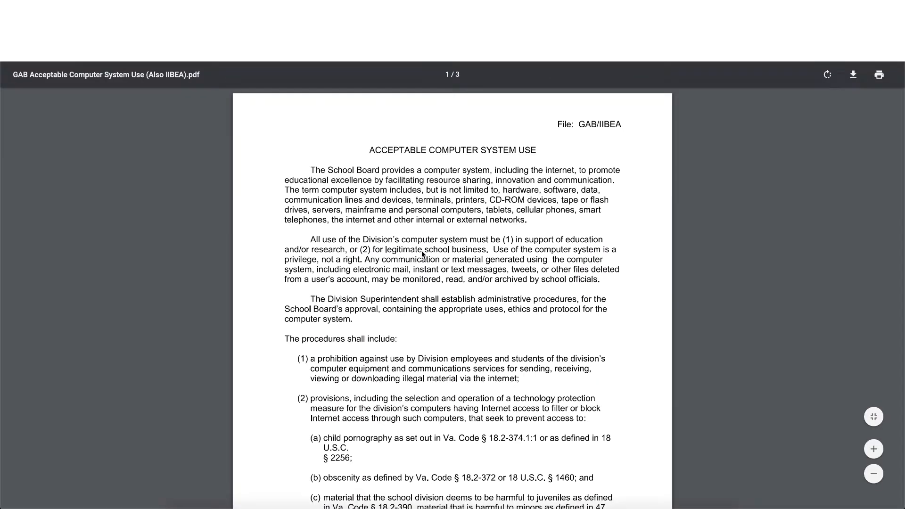
scroll(422, 251, down, 3)
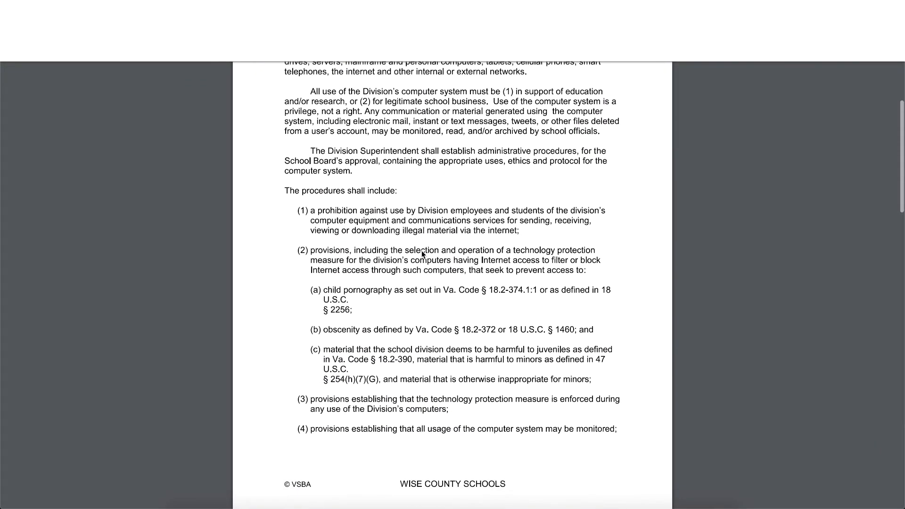
scroll(422, 253, down, 5)
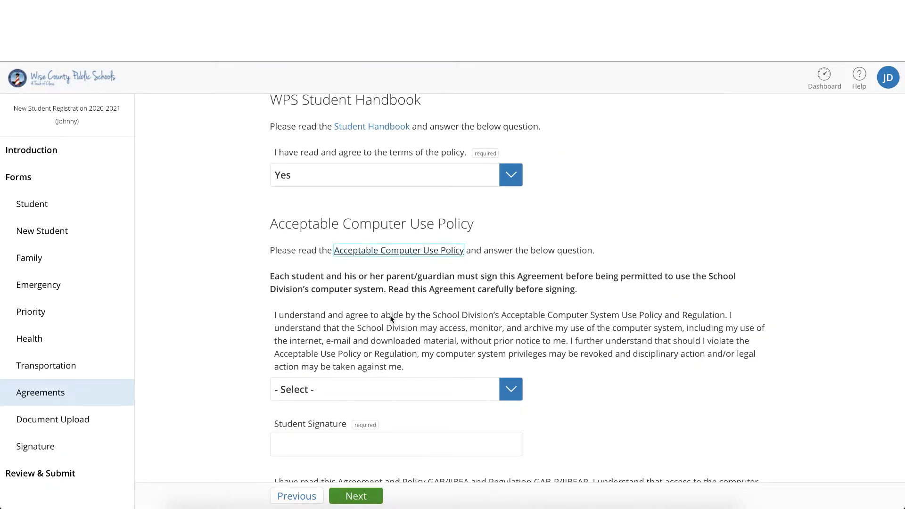
Step: Answer Yes to the student's Acceptable Computer Use agreement and enter the student's full name as the Student Signature
click(413, 389)
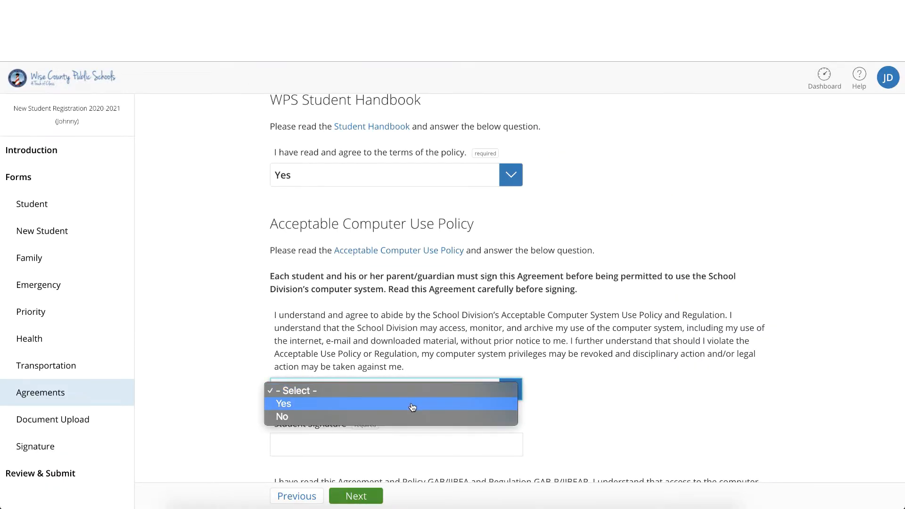
click(412, 404)
click(404, 445)
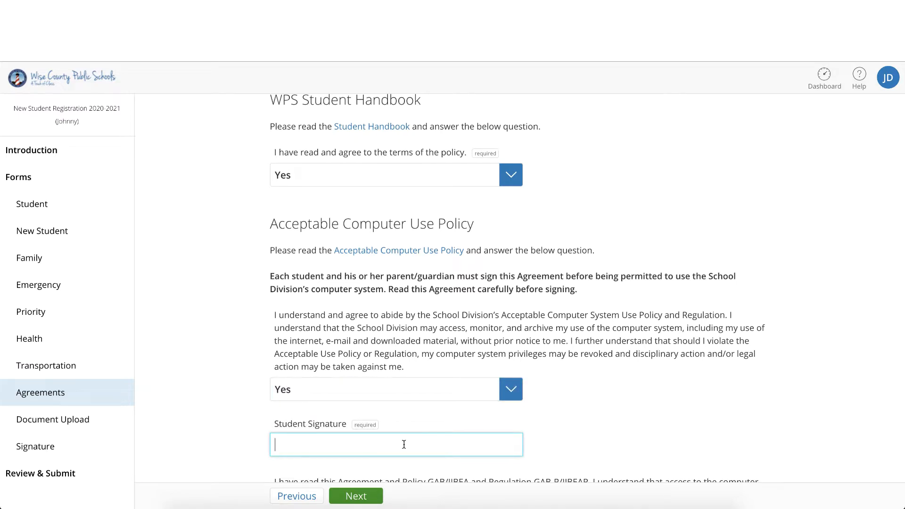
text(Johnny Doe)
Step: Answer Yes to the parent's computer use permission statement and enter the parent's full name as the Parent Signature
scroll(416, 364, down, 6)
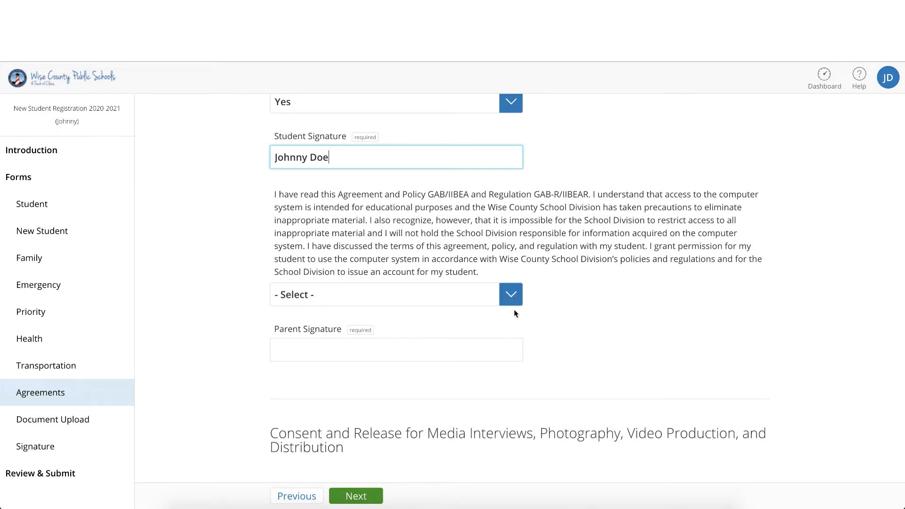
click(503, 304)
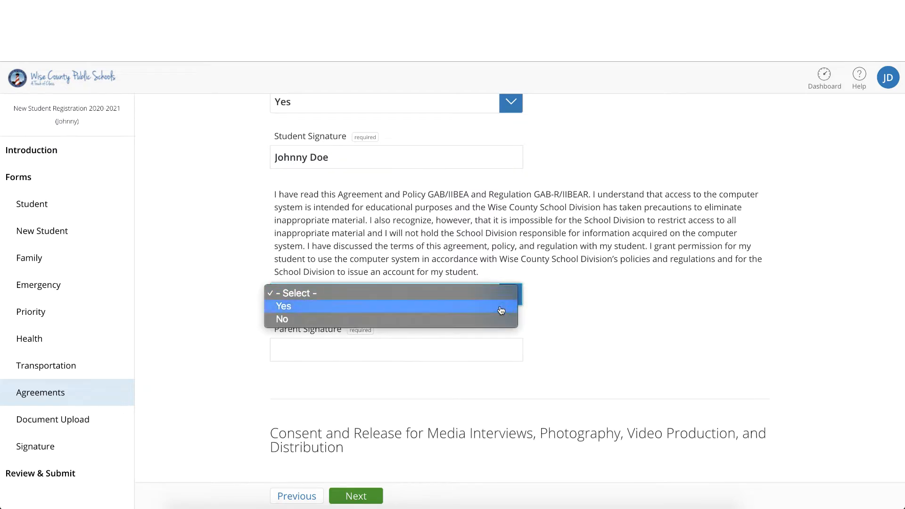
click(501, 305)
click(477, 342)
text(John )
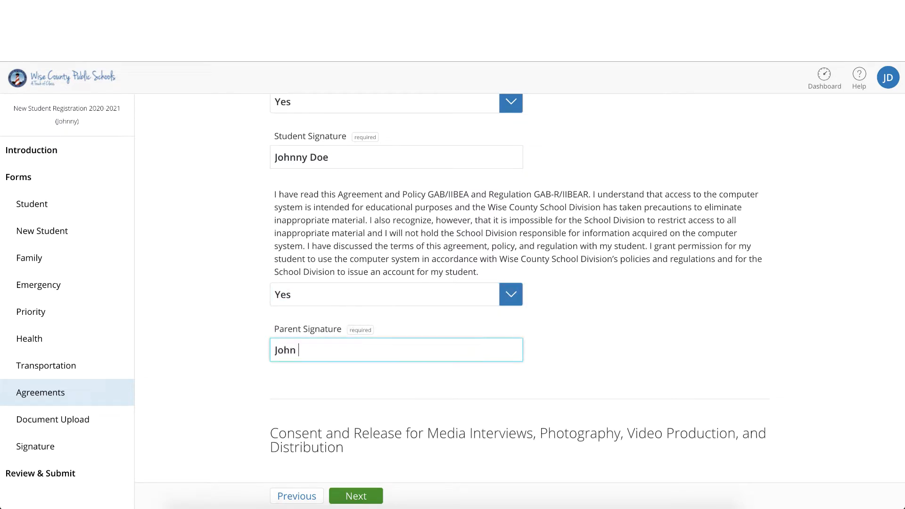
text(Doe)
Step: Read the media Consent and Release terms and answer with "I agree to the release"
scroll(587, 288, down, 5)
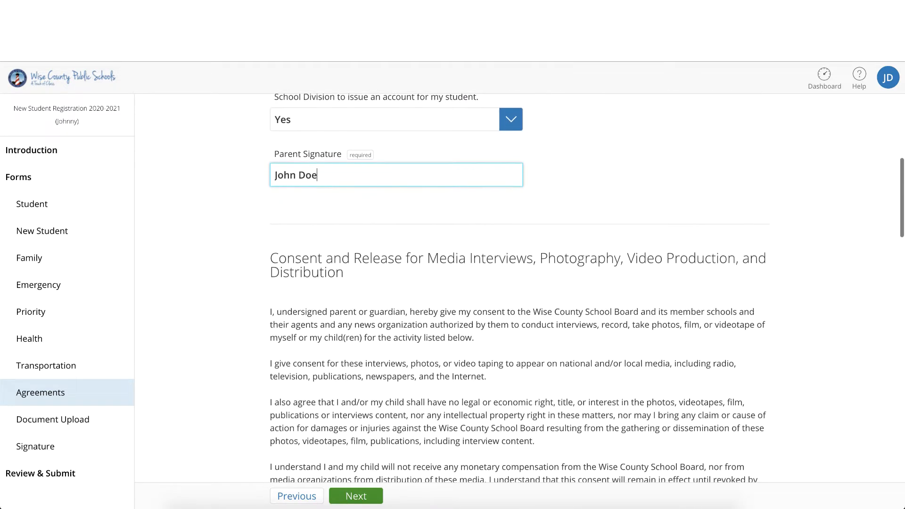
scroll(586, 288, down, 2)
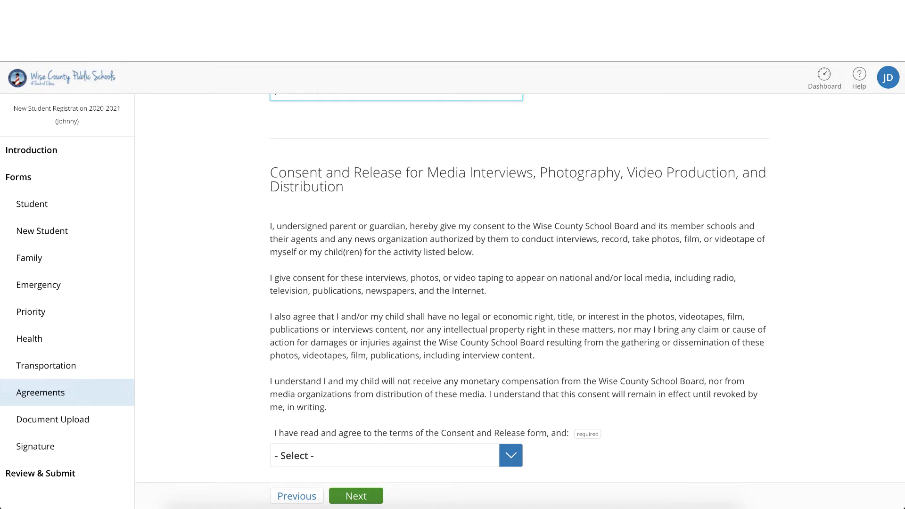
scroll(587, 289, down, 1)
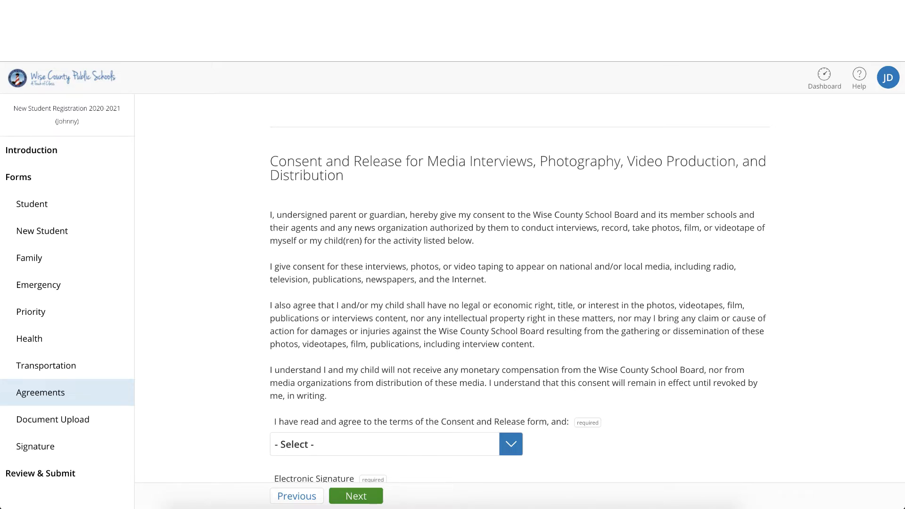
scroll(476, 343, down, 4)
click(510, 404)
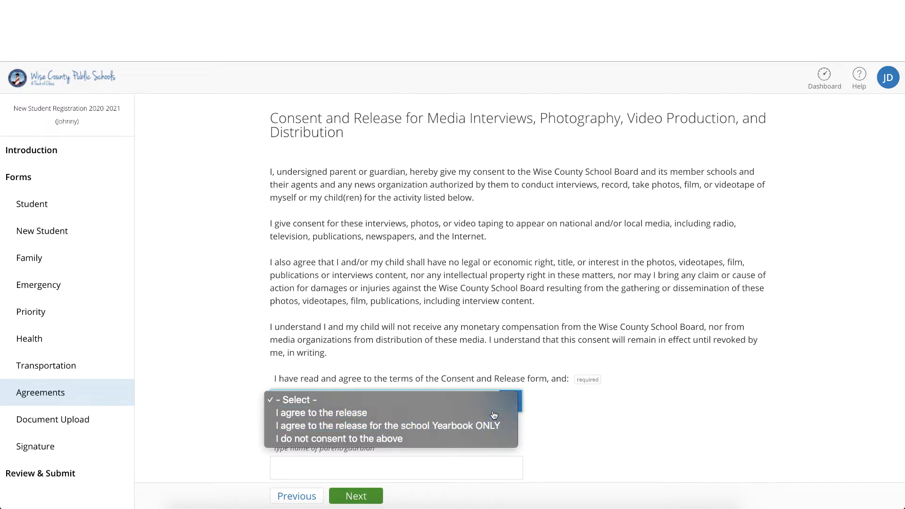
click(493, 414)
Step: Sign the media Consent and Release with the parent's full name and date it 04/03/2020
click(467, 465)
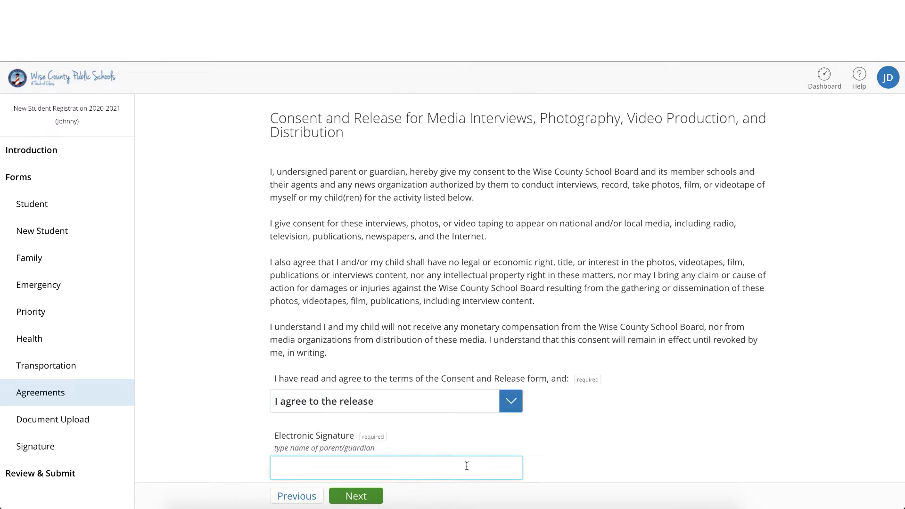
text(John Doe)
scroll(421, 330, down, 3)
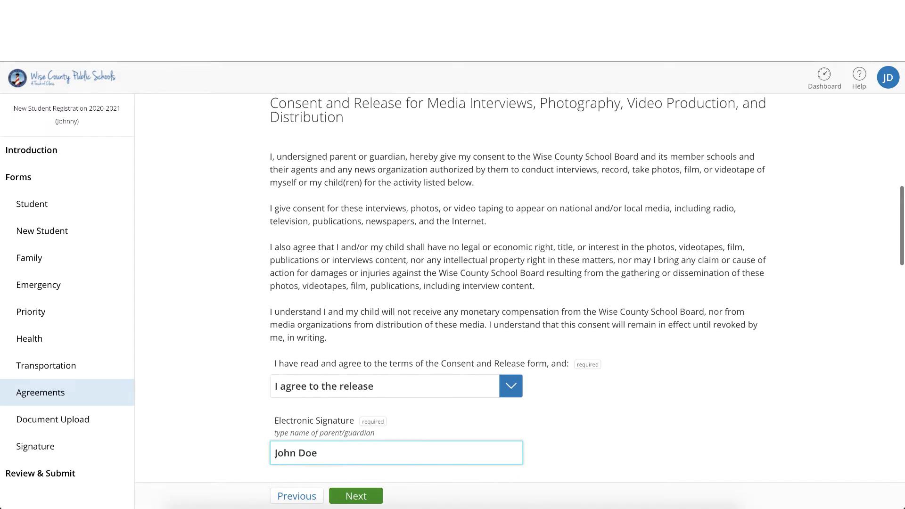
click(421, 436)
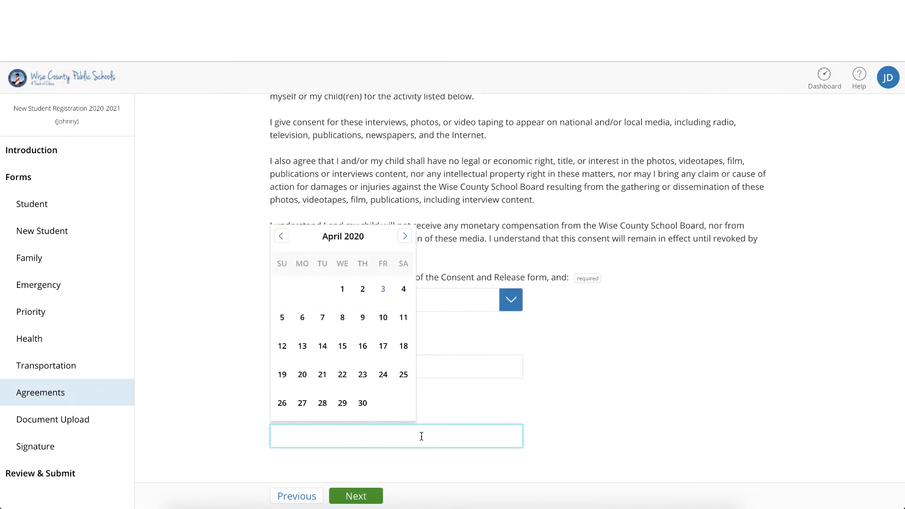
click(382, 288)
Step: Read the Student Information Release paragraph and answer Yes to its agreement question
scroll(587, 407, down, 5)
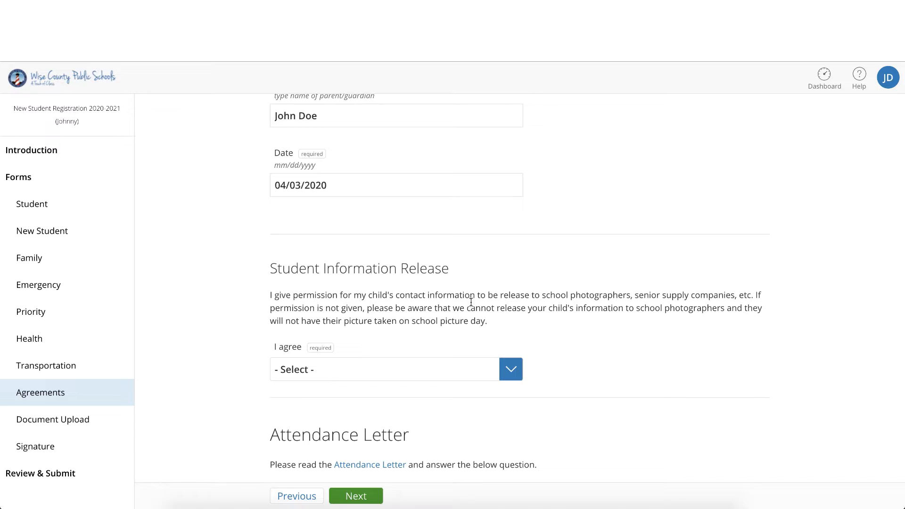
drag(540, 295, 631, 293)
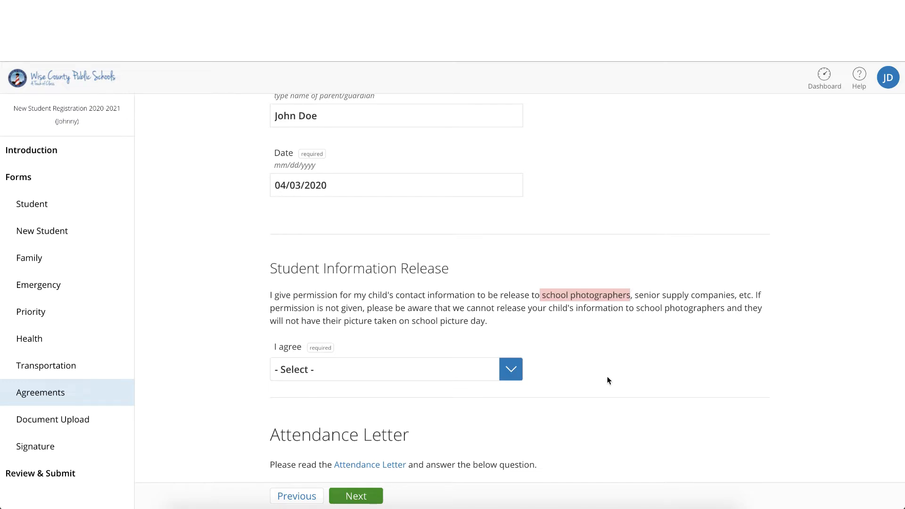
click(668, 332)
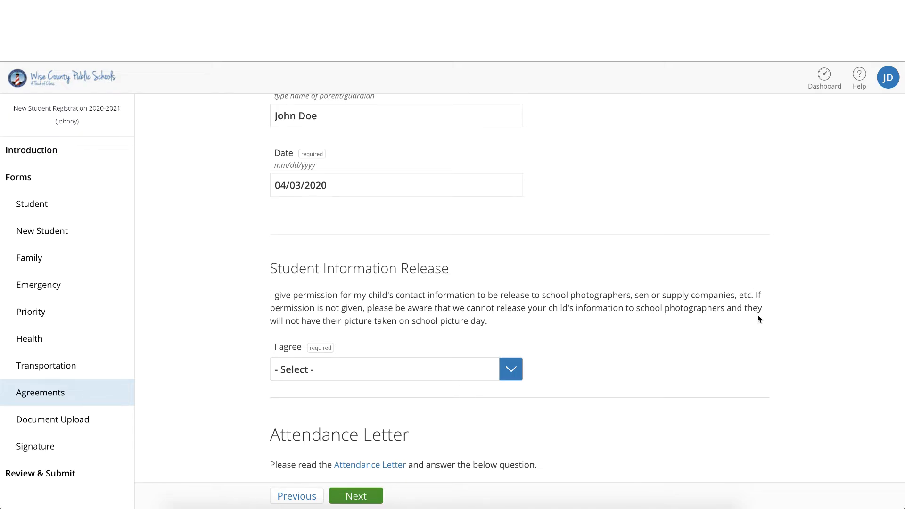
drag(755, 295, 682, 325)
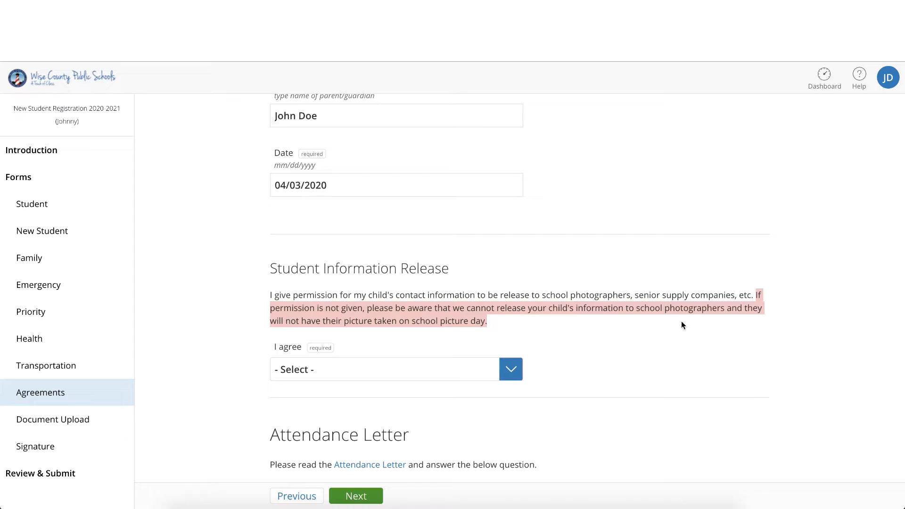
click(510, 370)
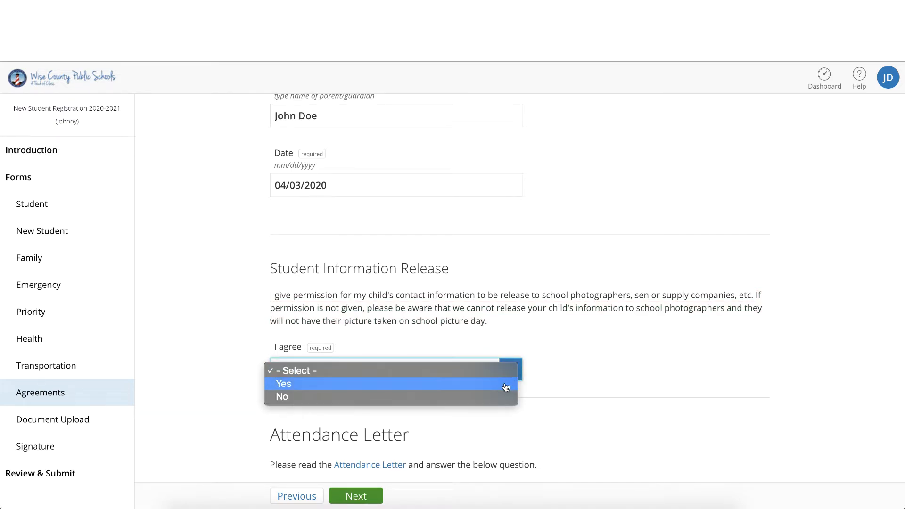
click(506, 387)
Step: View the linked Attendance Letter document and return to the Agreements form
scroll(503, 385, down, 3)
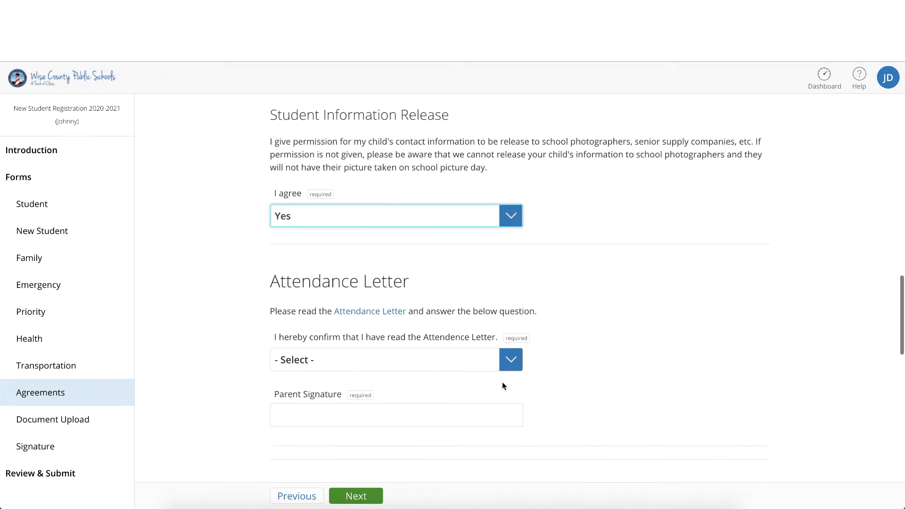
click(394, 310)
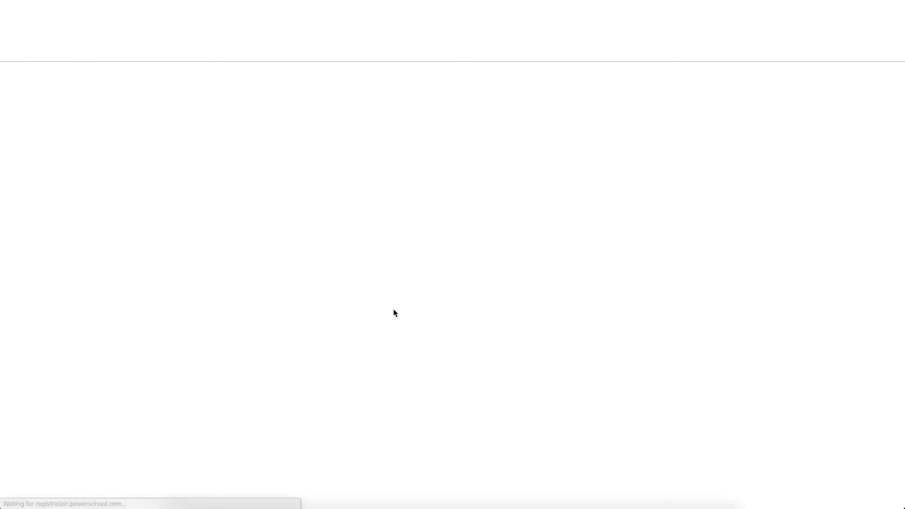
scroll(393, 309, down, 3)
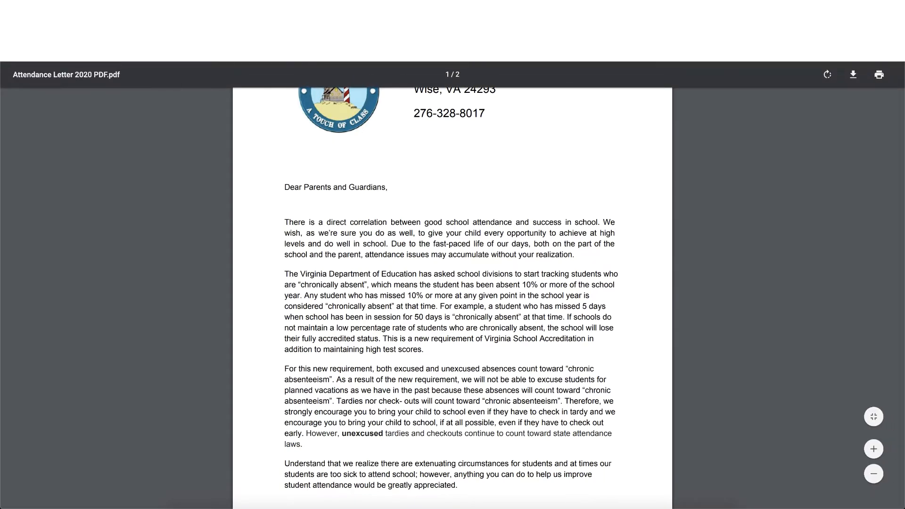
key(super+w)
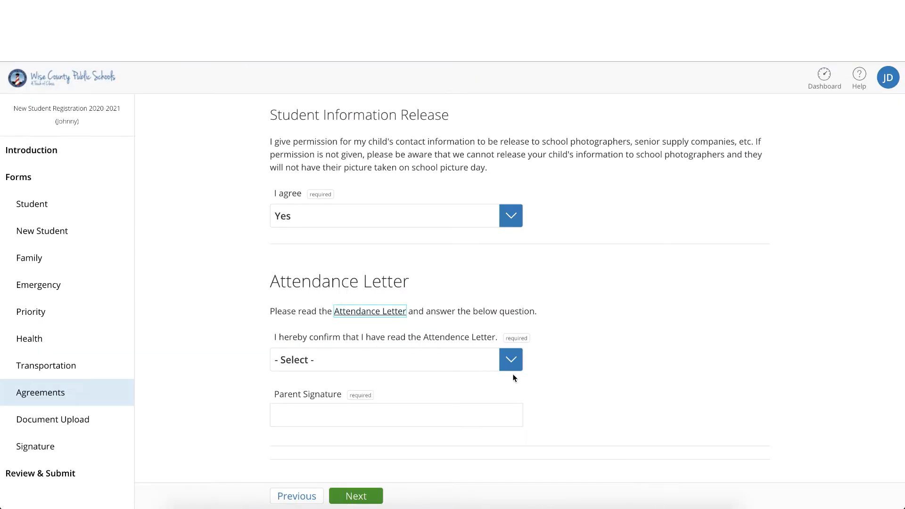
Step: Answer Yes to having read the Attendance Letter and enter the parent's full name as its Parent Signature
click(511, 360)
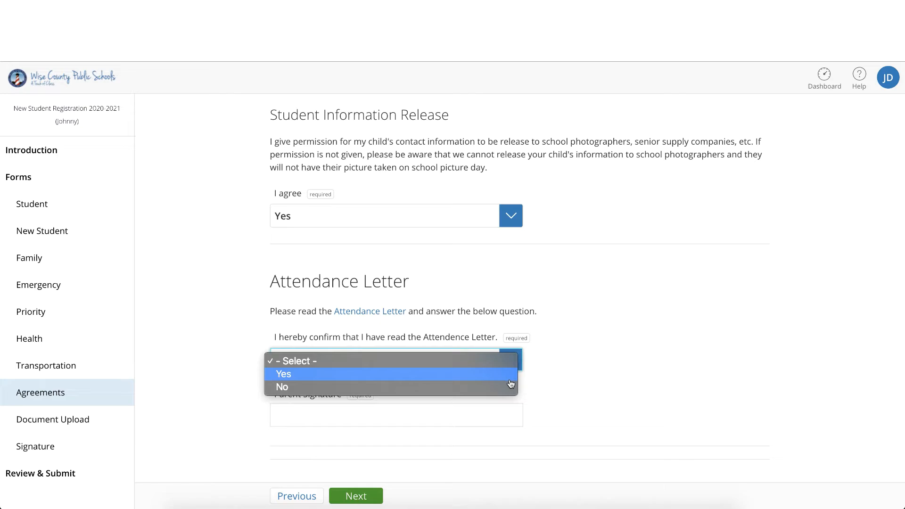
click(510, 380)
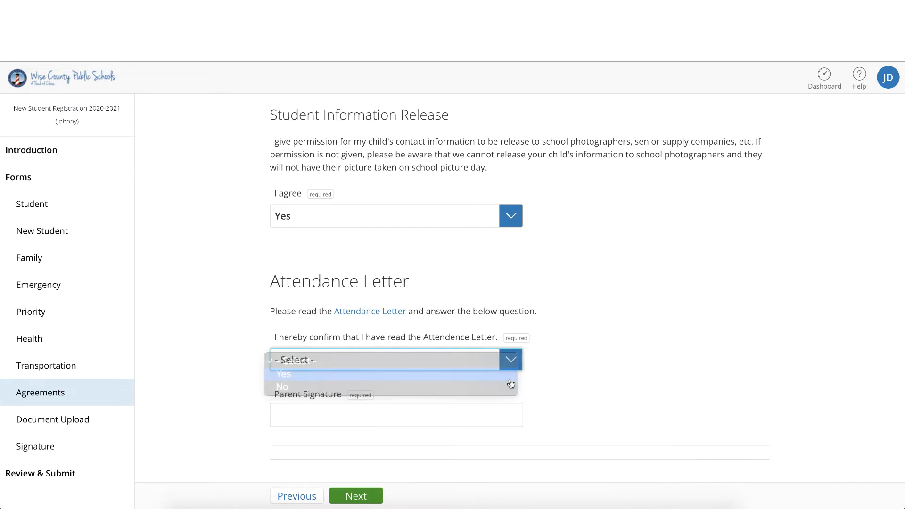
click(459, 425)
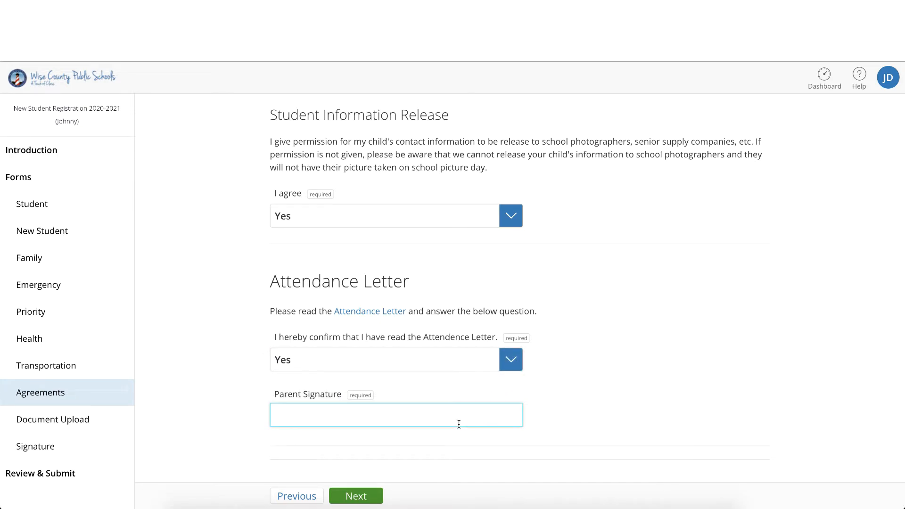
text(John Doe)
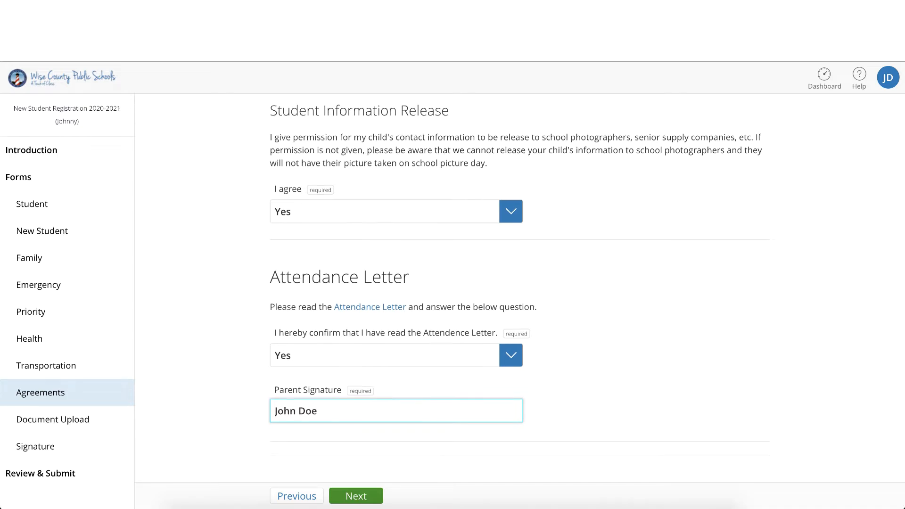
Step: Read through the linked Personally owned device agreement document and return to the form
scroll(519, 288, down, 4)
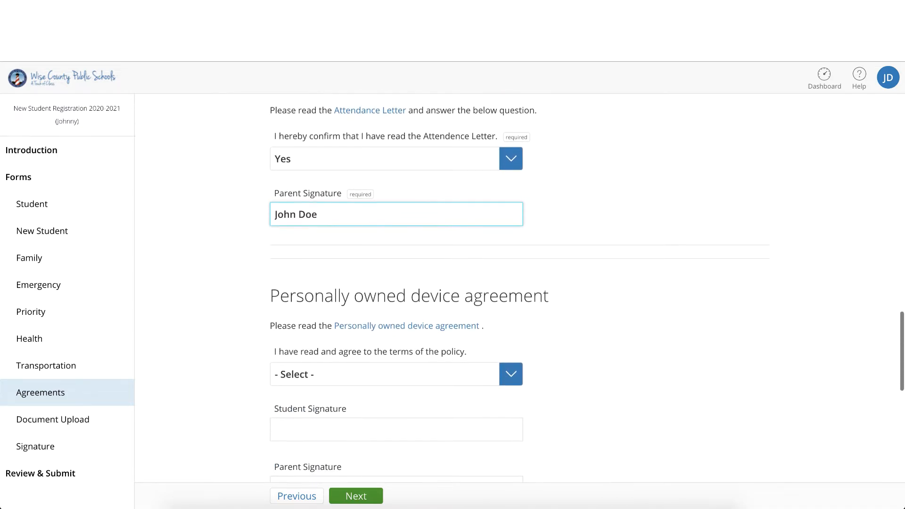
click(440, 330)
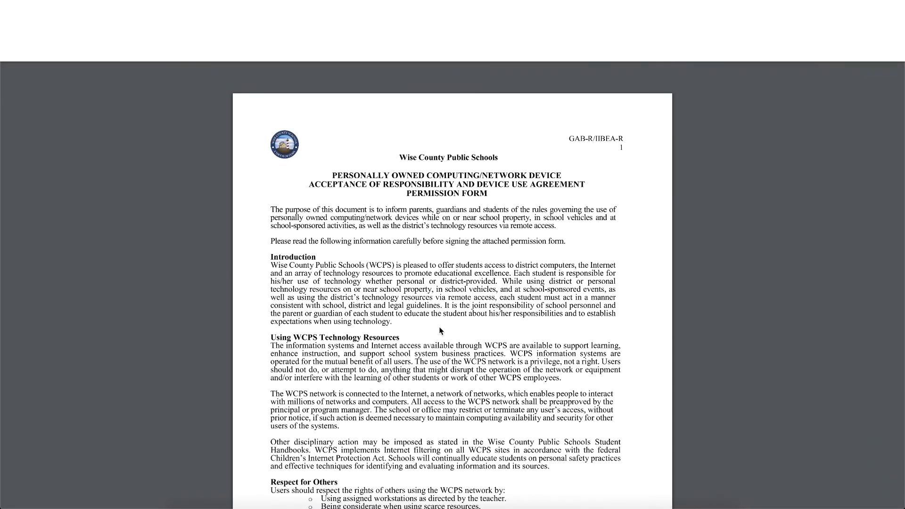
scroll(440, 330, down, 2)
scroll(440, 330, down, 3)
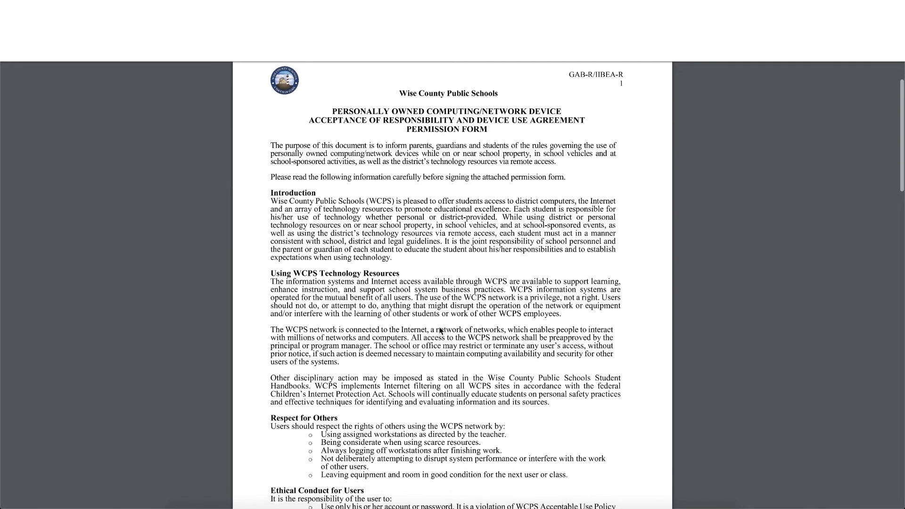
scroll(440, 330, down, 4)
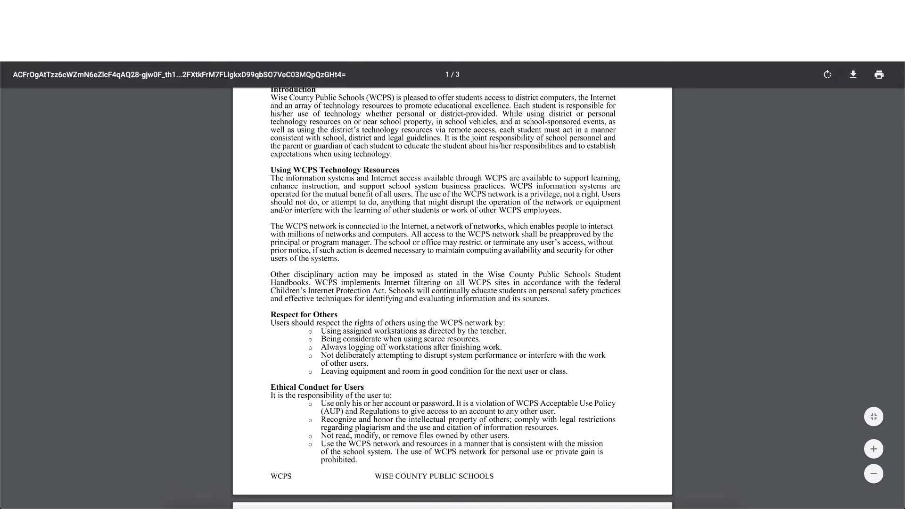
key(super+w)
Step: Answer Yes to the Personally owned device agreement's terms and enter the student's and parent's full names as signatures
click(502, 372)
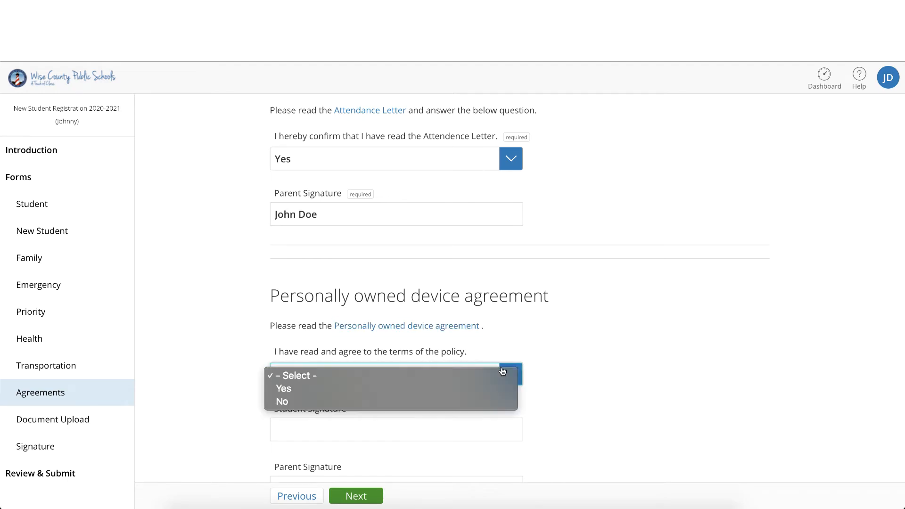
click(499, 388)
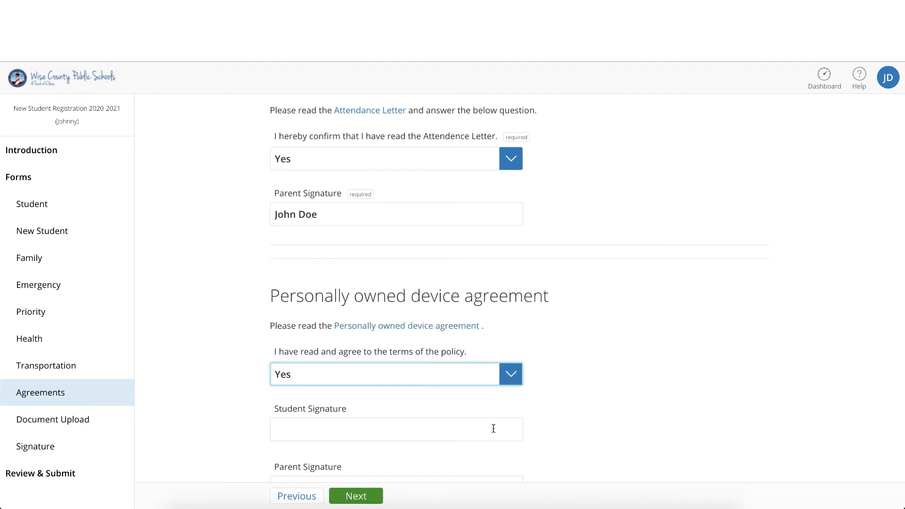
click(493, 428)
text(Johnny)
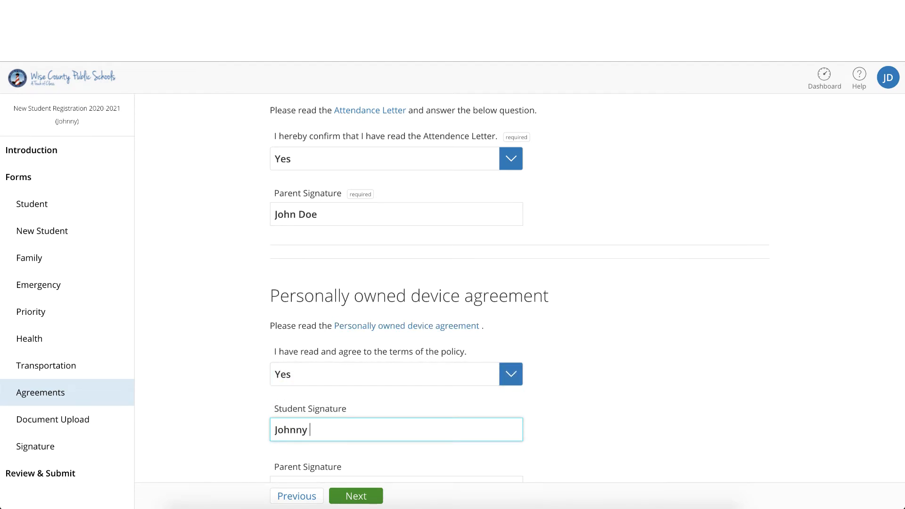
text( Doe)
scroll(464, 396, down, 3)
click(465, 383)
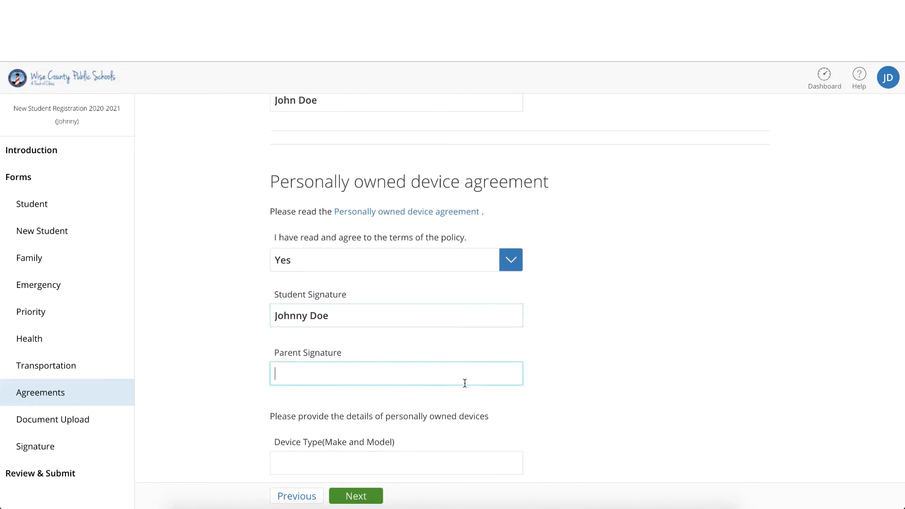
text(John Doe)
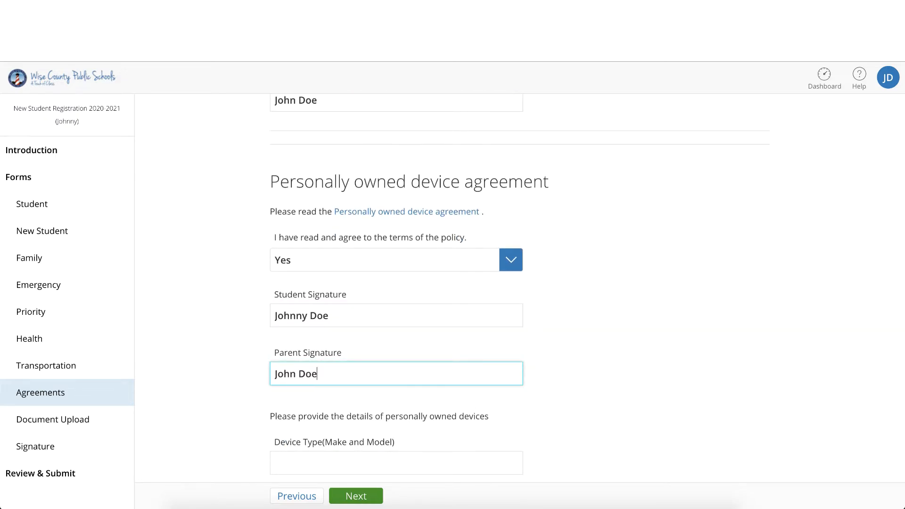
scroll(457, 349, down, 3)
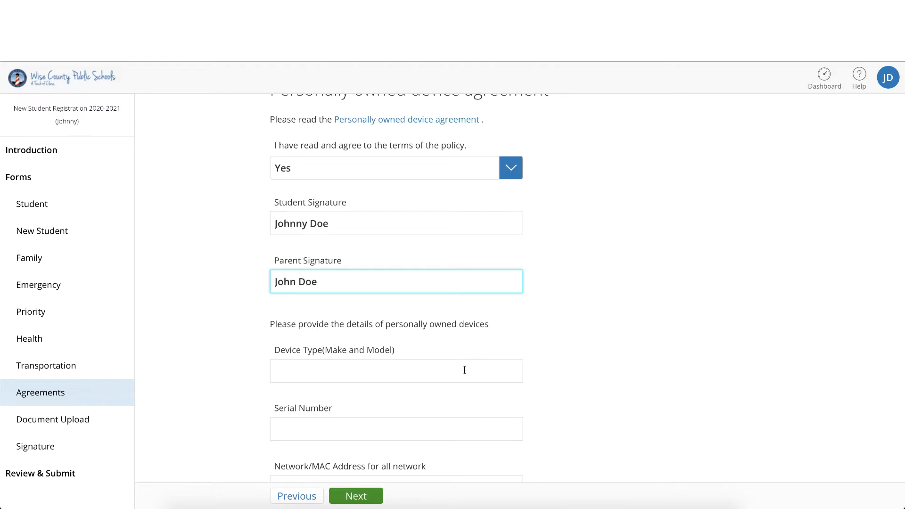
Step: Enter Apple iPhone as the personally owned device's type and fill in its serial number
click(465, 370)
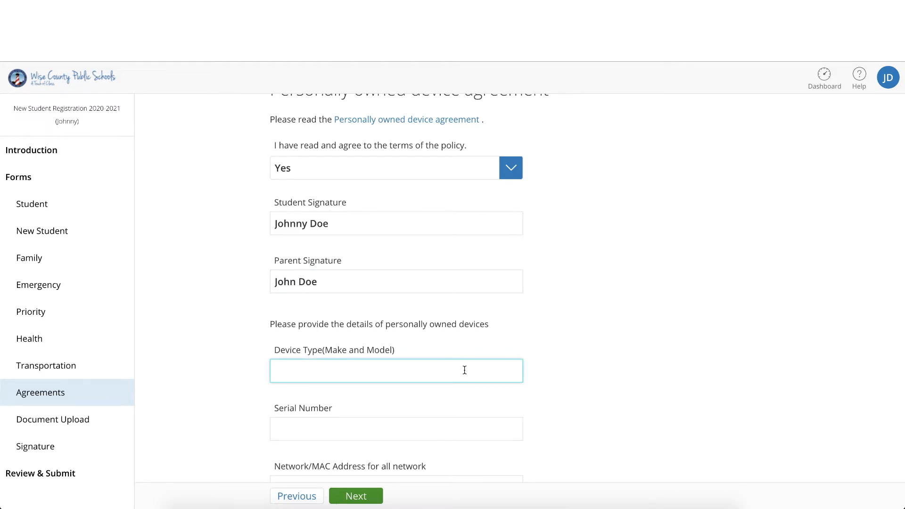
text(Apple iPhone)
click(439, 428)
text(333222)
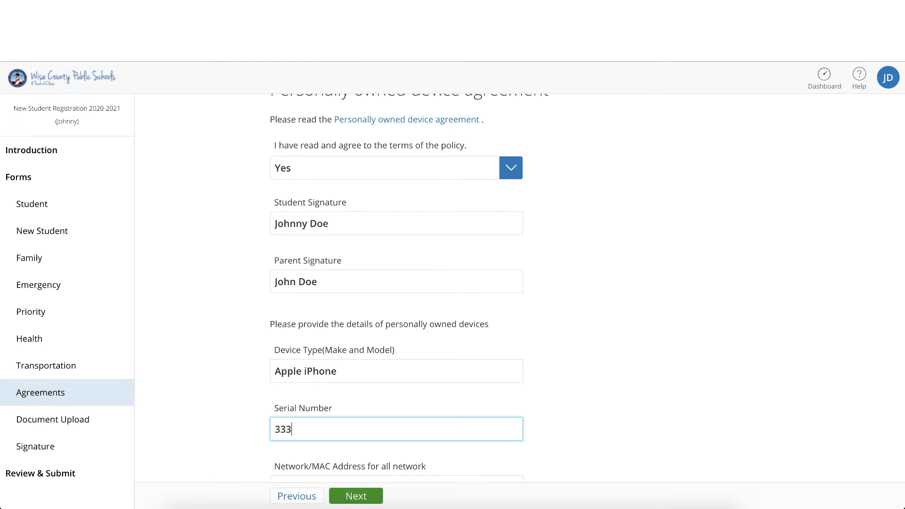
text(3333)
Step: Enter XX:XX:XX:XX:XX:XX as the personally owned device's Network/MAC address
scroll(396, 282, down, 2)
scroll(415, 356, down, 2)
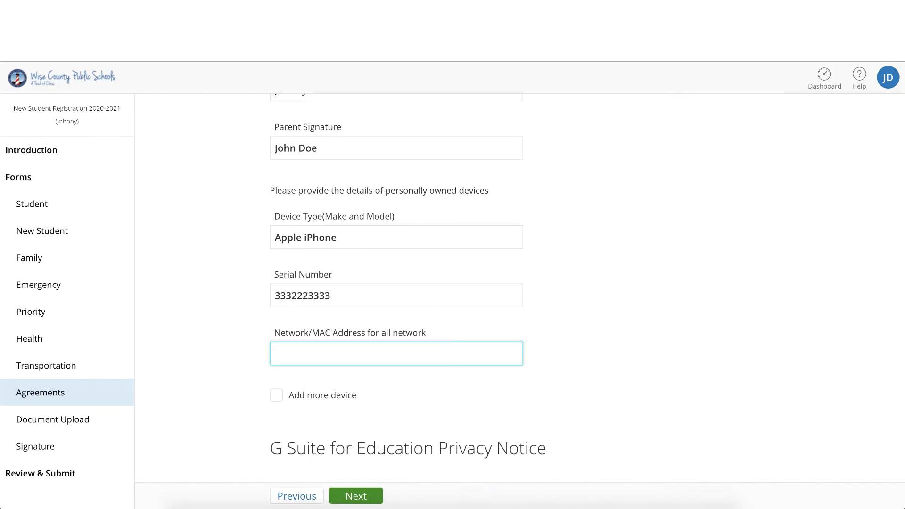
text(XX:XX:XX)
text(:XX:XX:XX:XX)
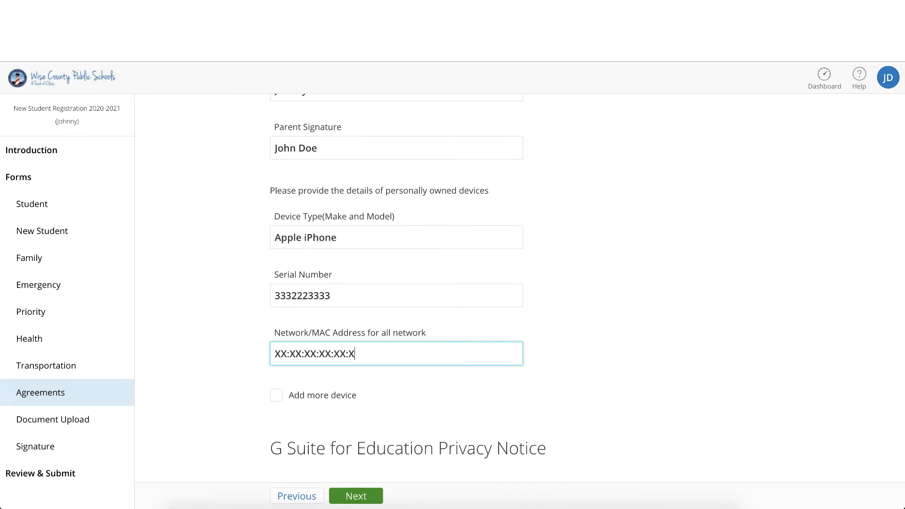
Step: Answer Yes to having reviewed the G Suite for Education Privacy Notice and continue to the Document Upload form
scroll(613, 366, down, 3)
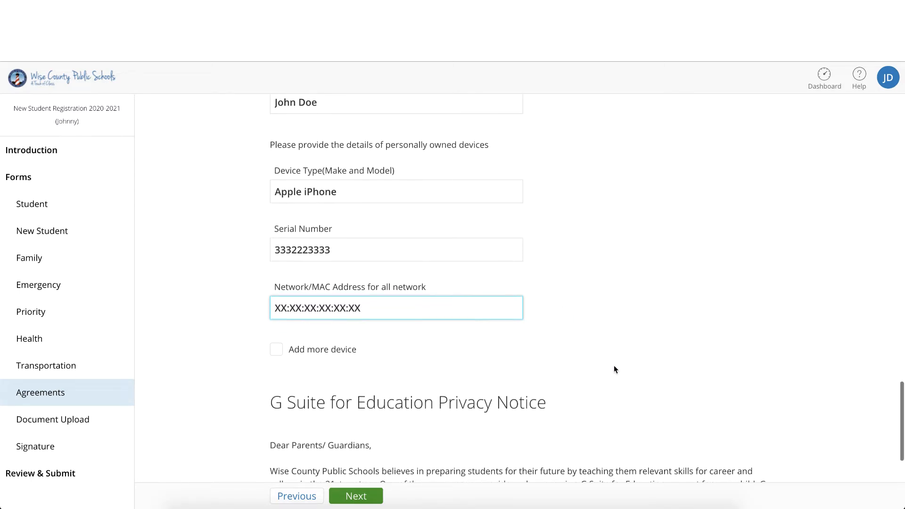
scroll(614, 366, down, 4)
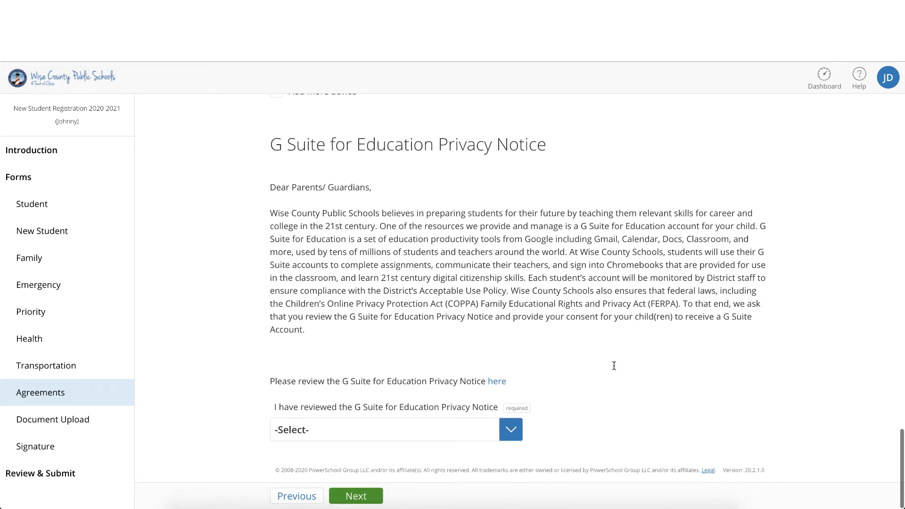
click(511, 430)
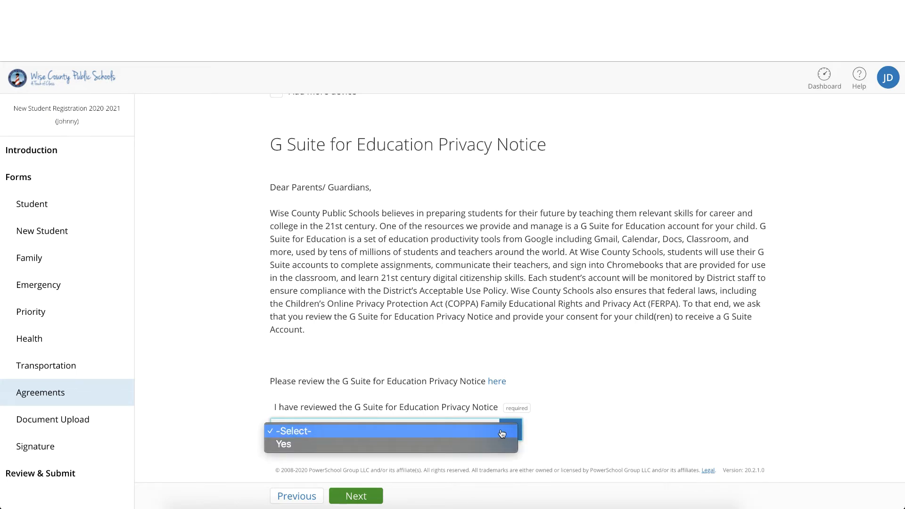
click(461, 443)
click(366, 498)
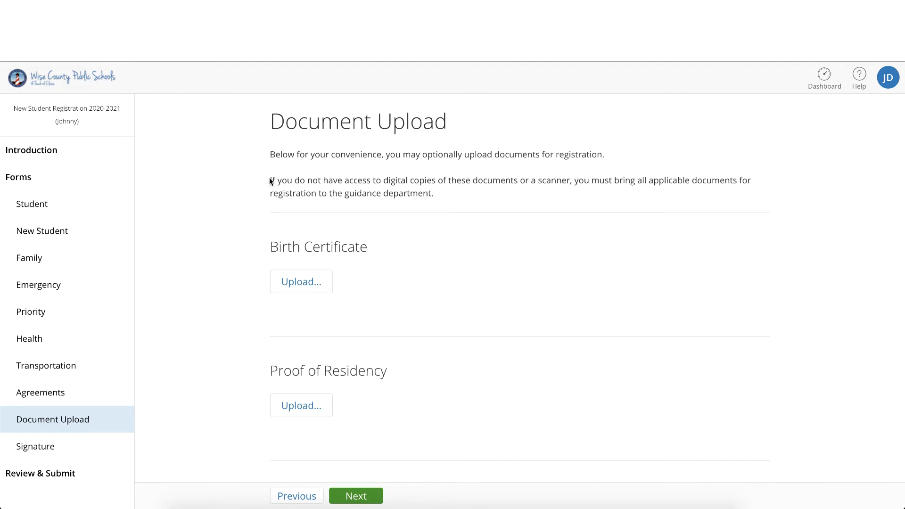
Step: Read the Document Upload instructions and required document sections, and continue to the Signature form without uploading files
drag(270, 180, 453, 195)
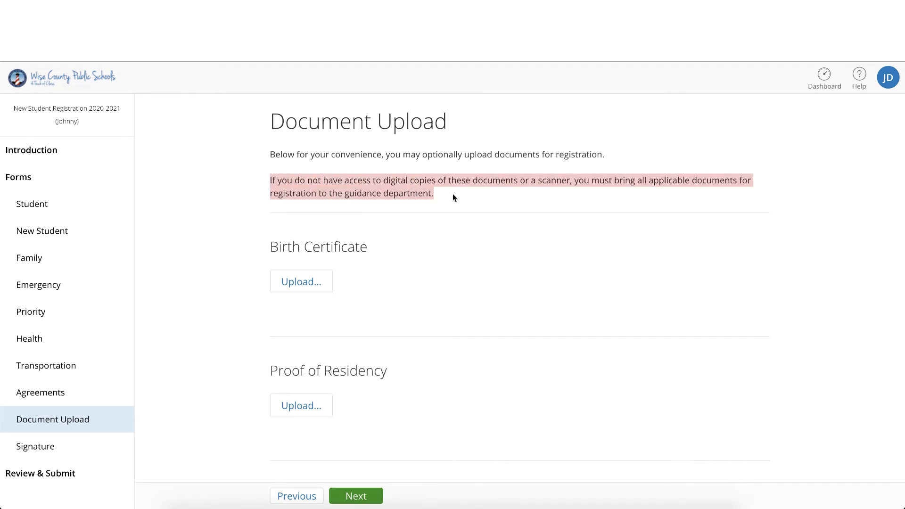
scroll(485, 315, down, 3)
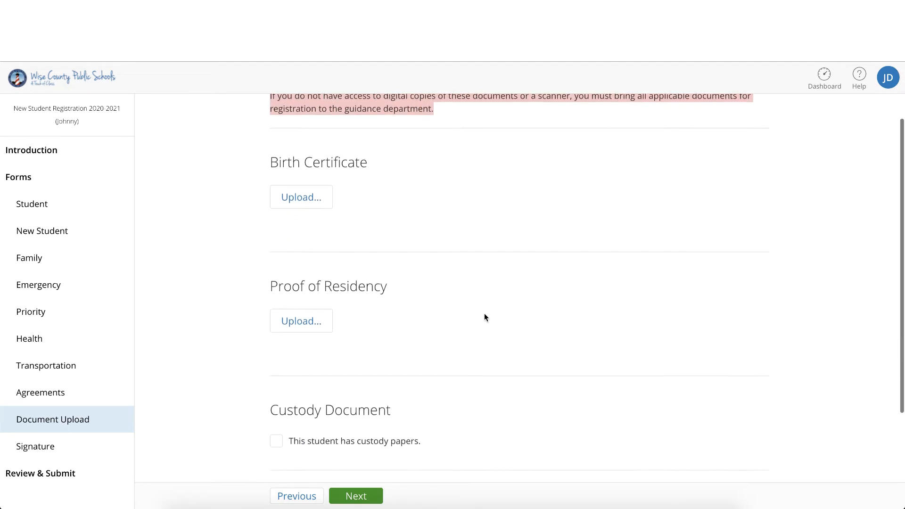
scroll(484, 314, down, 2)
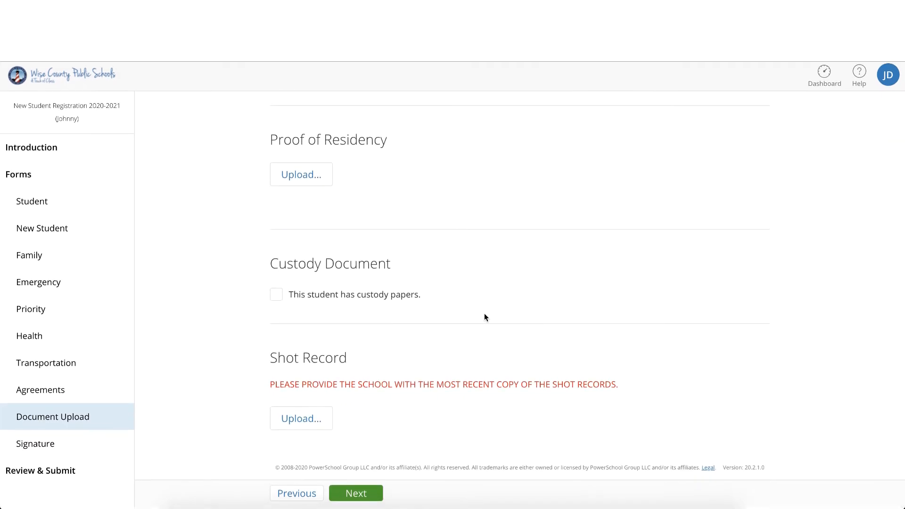
click(368, 501)
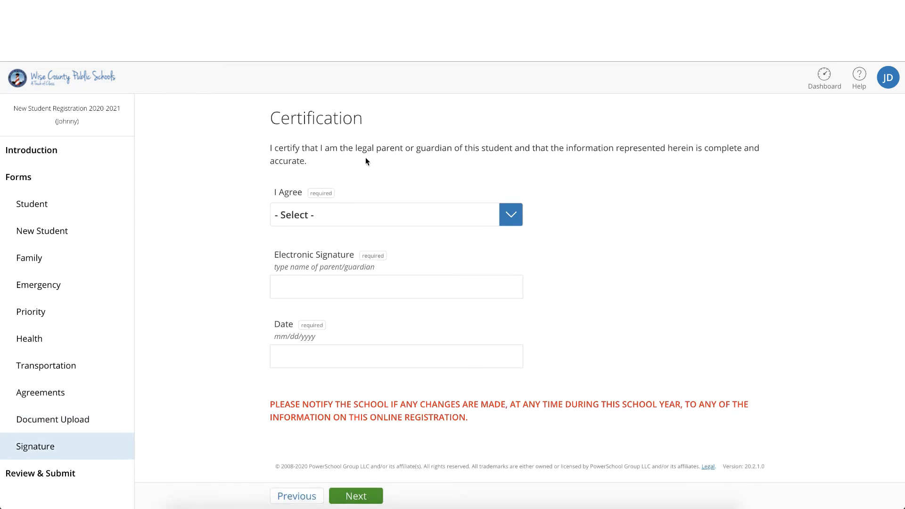
Step: Agree to the Certification with Yes, sign with the parent's full name, date it 04/03/2020 and continue to Review & Submit
click(494, 214)
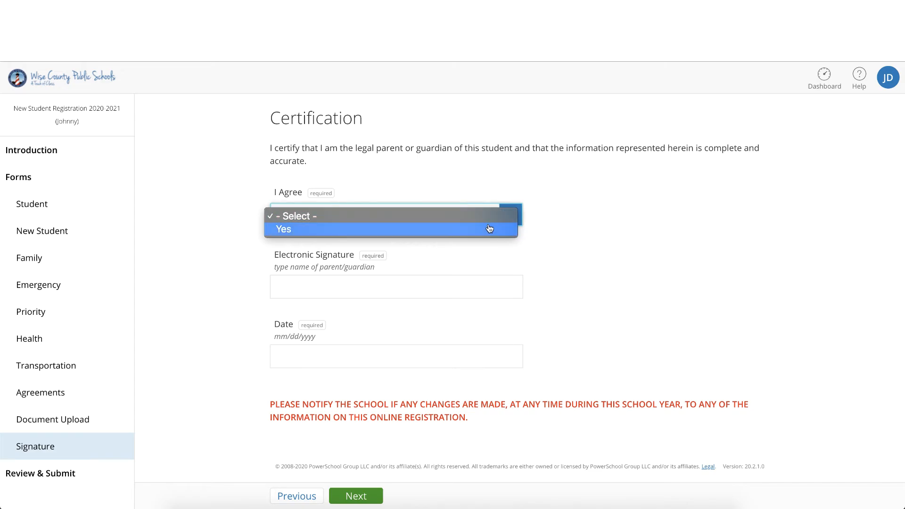
click(490, 229)
click(453, 293)
text(Jo)
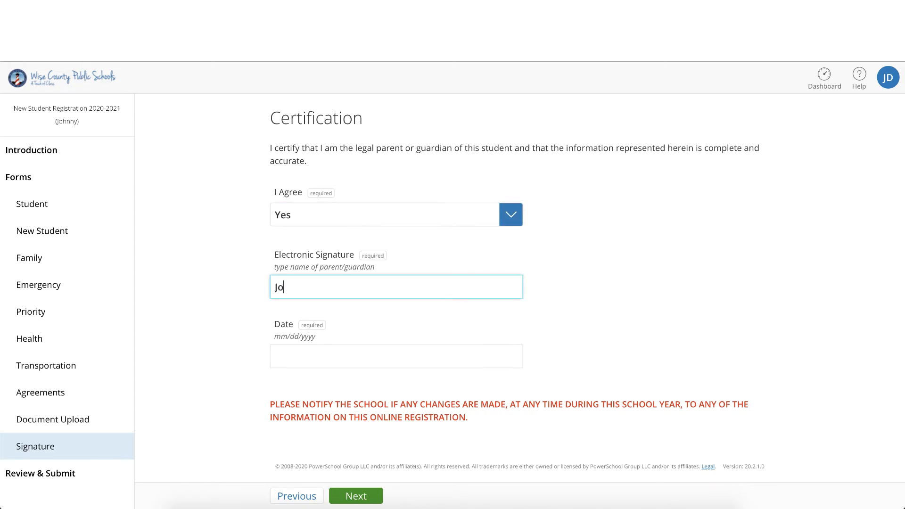
text(hn Doe)
key(Tab)
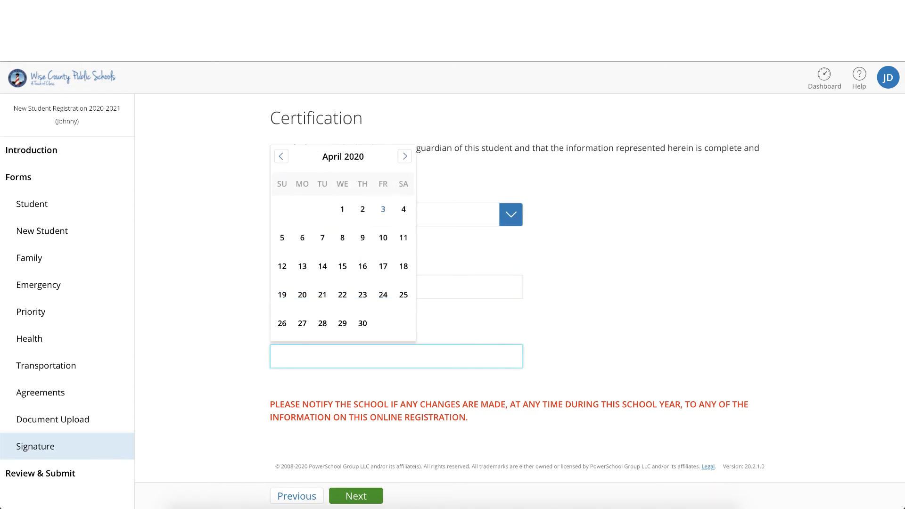
click(383, 211)
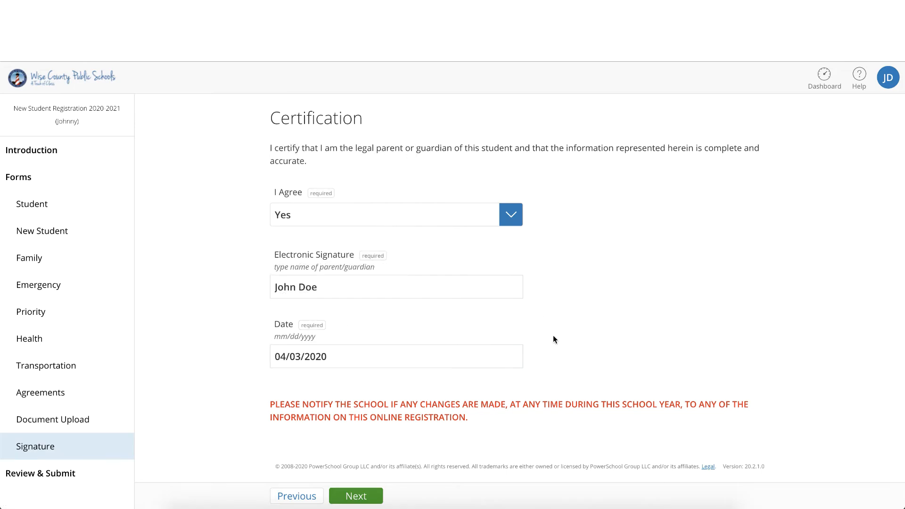
click(367, 493)
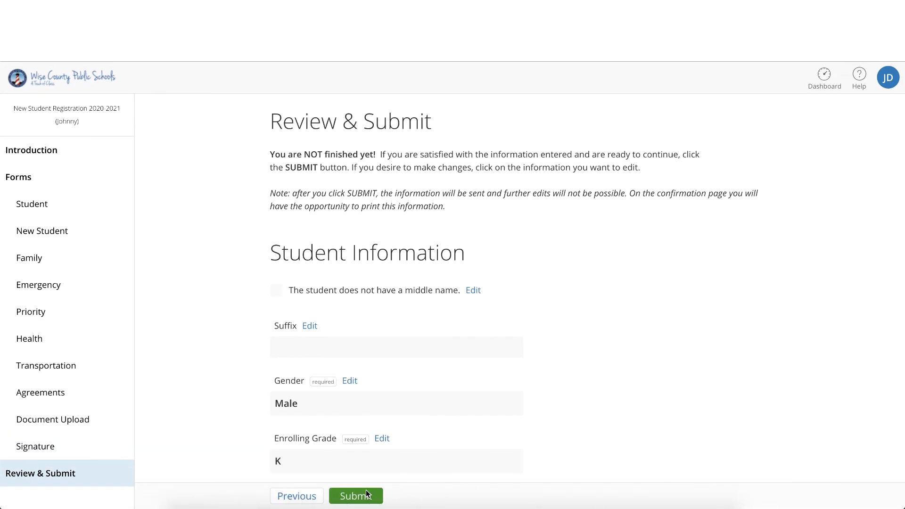
Step: Check the student, address and contact entries in the review, opening Contact Number 2 for editing and returning to Review & Submit
scroll(584, 343, down, 3)
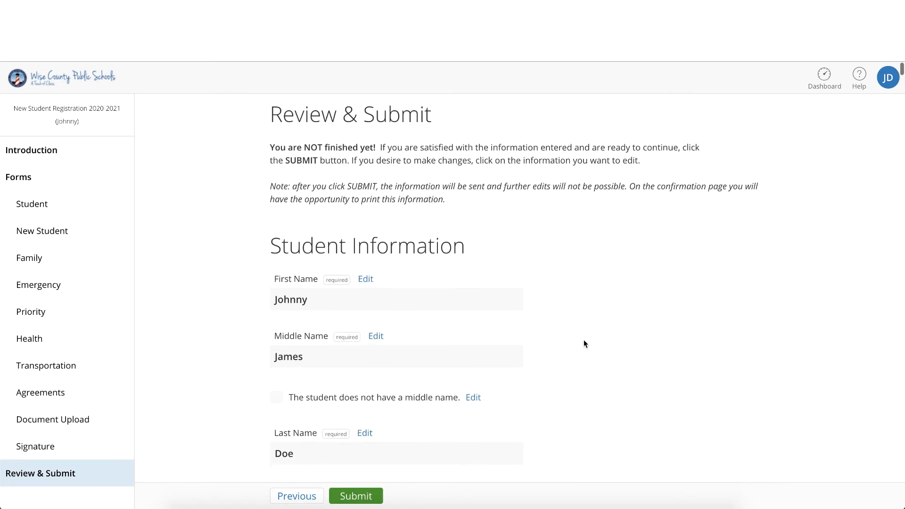
scroll(584, 344, down, 6)
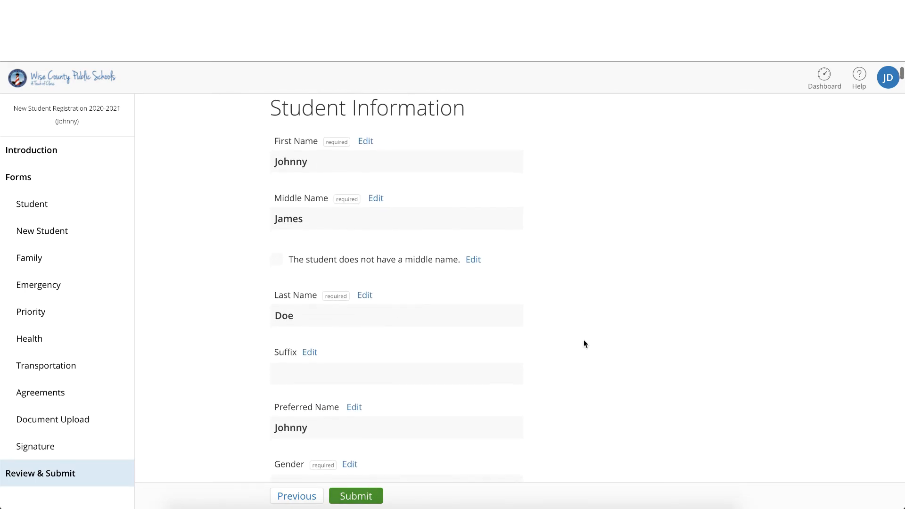
scroll(583, 344, down, 5)
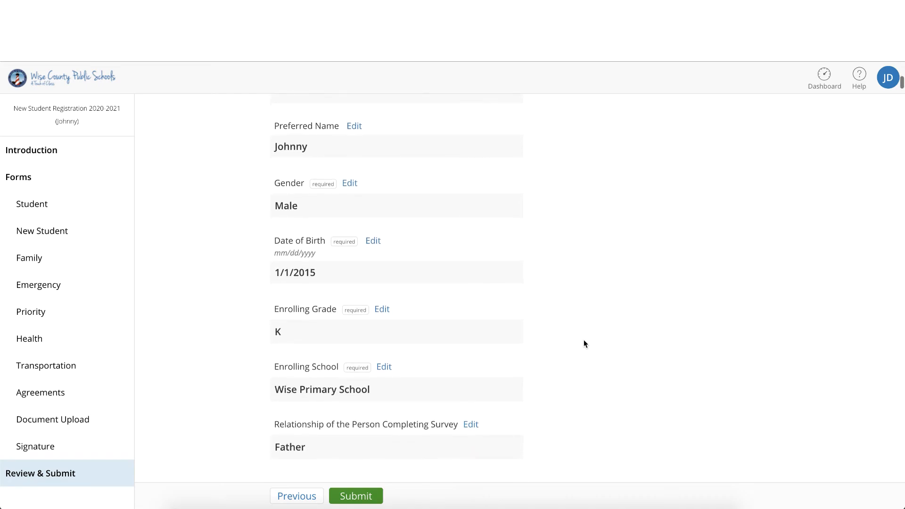
scroll(583, 342, down, 1)
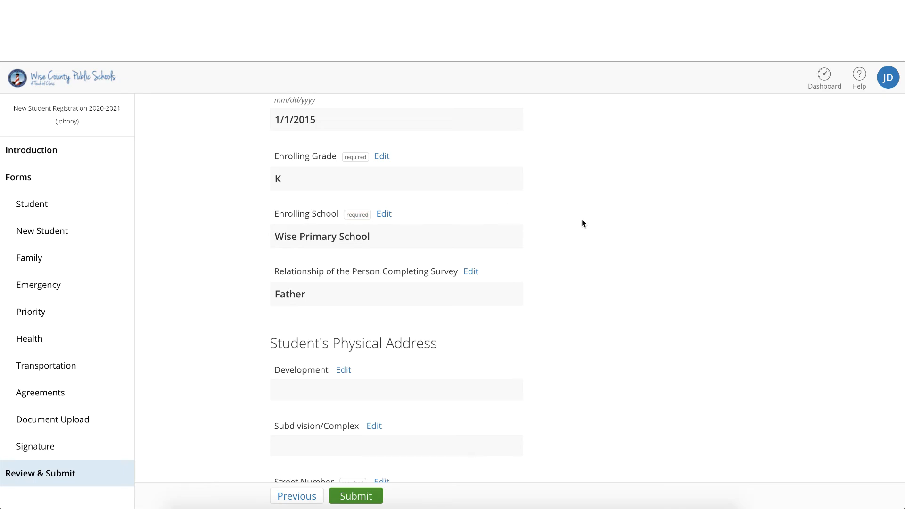
scroll(581, 219, down, 4)
scroll(581, 223, down, 5)
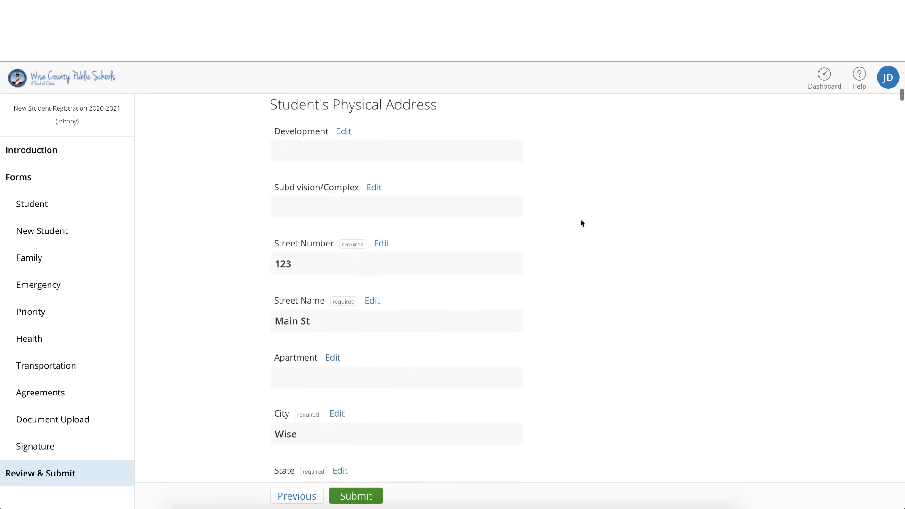
scroll(581, 223, down, 8)
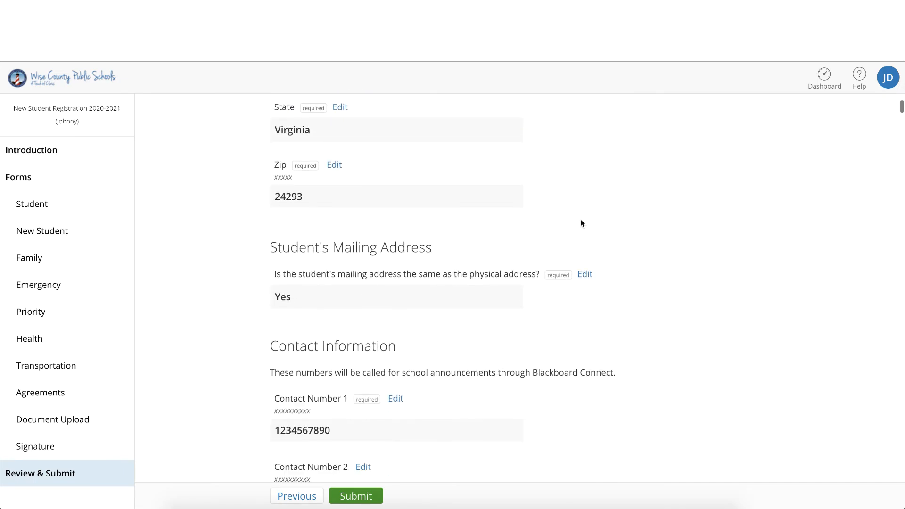
scroll(582, 223, down, 1)
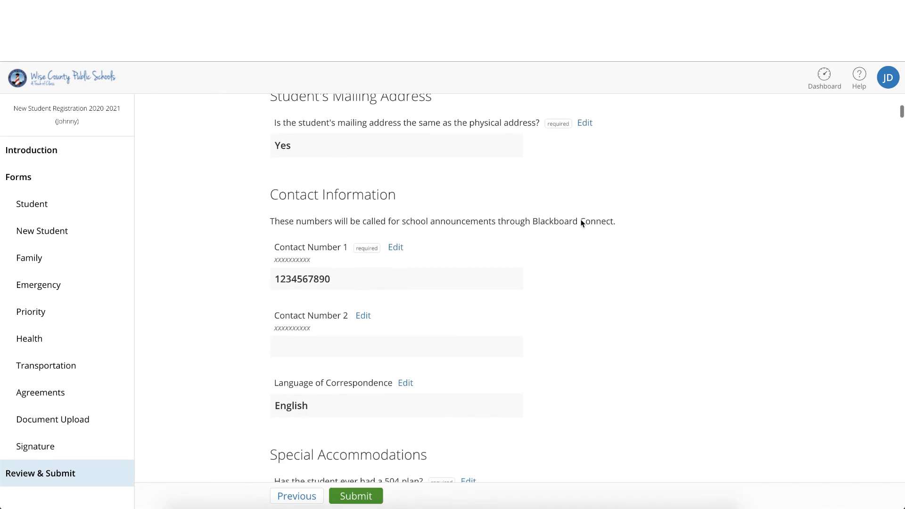
click(364, 315)
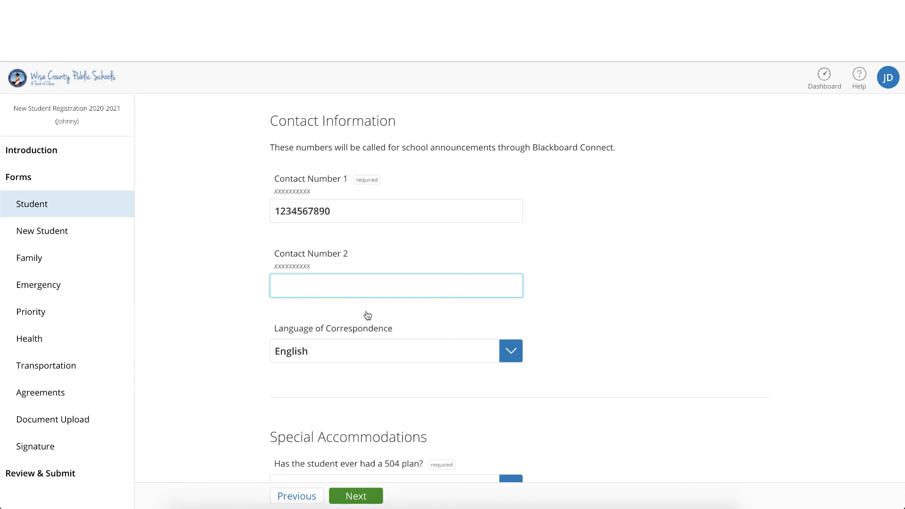
click(65, 475)
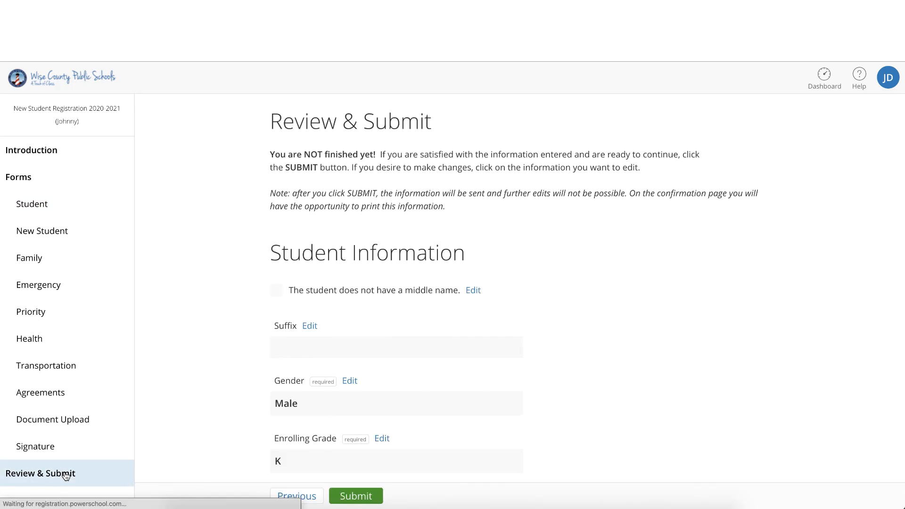
Step: Review the registration entries through to the Certification section and submit the registration
scroll(562, 369, down, 5)
scroll(562, 368, down, 15)
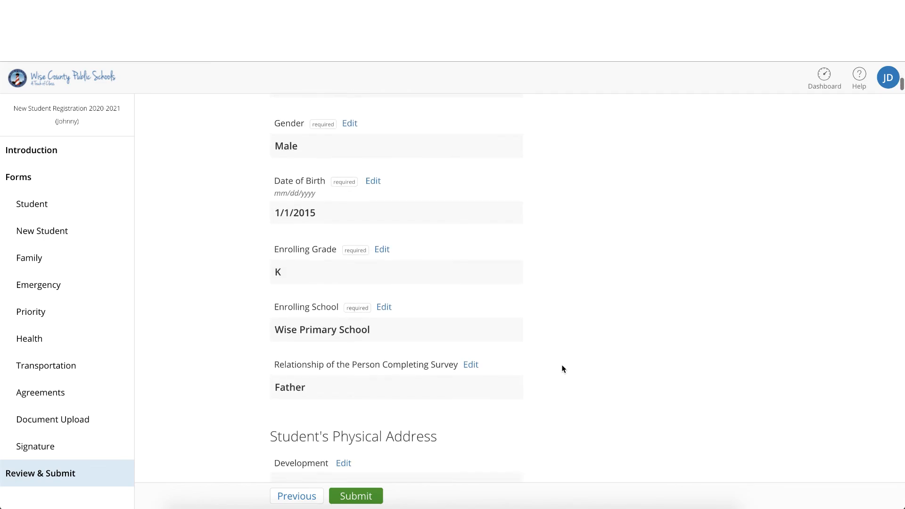
scroll(563, 369, down, 15)
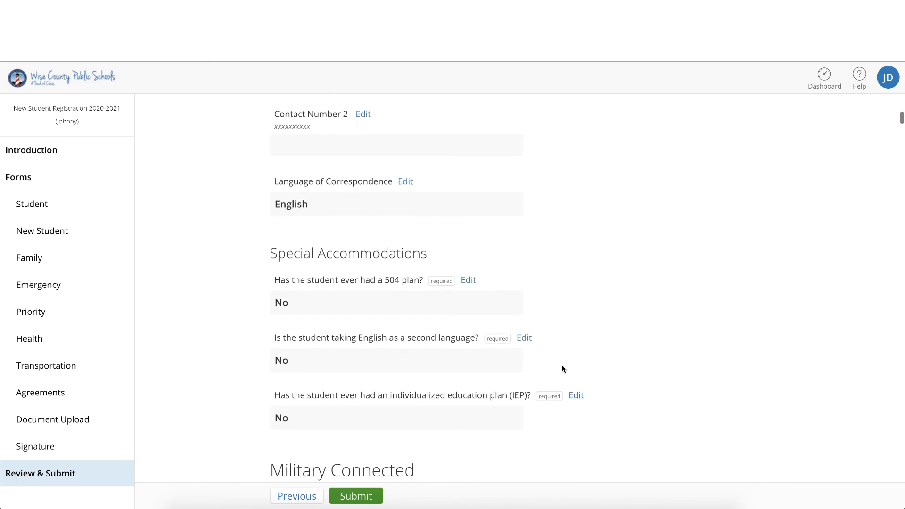
scroll(562, 369, down, 15)
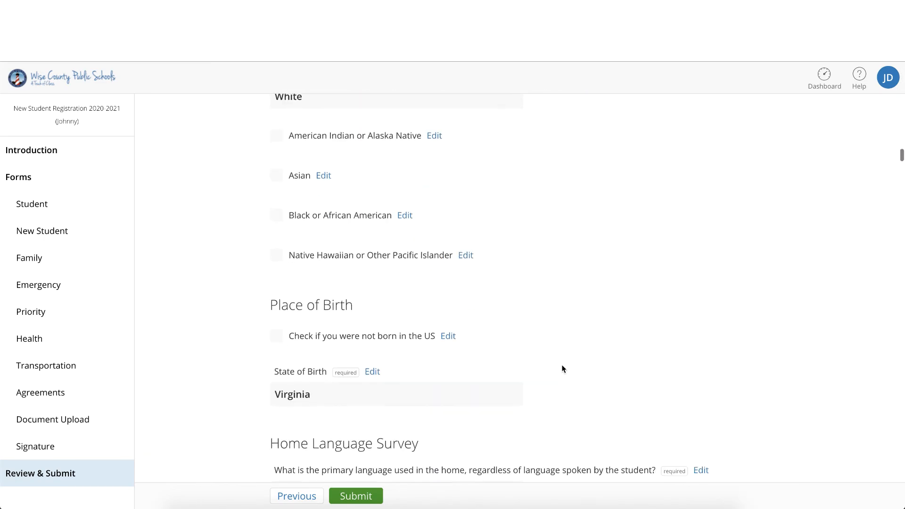
scroll(562, 369, down, 15)
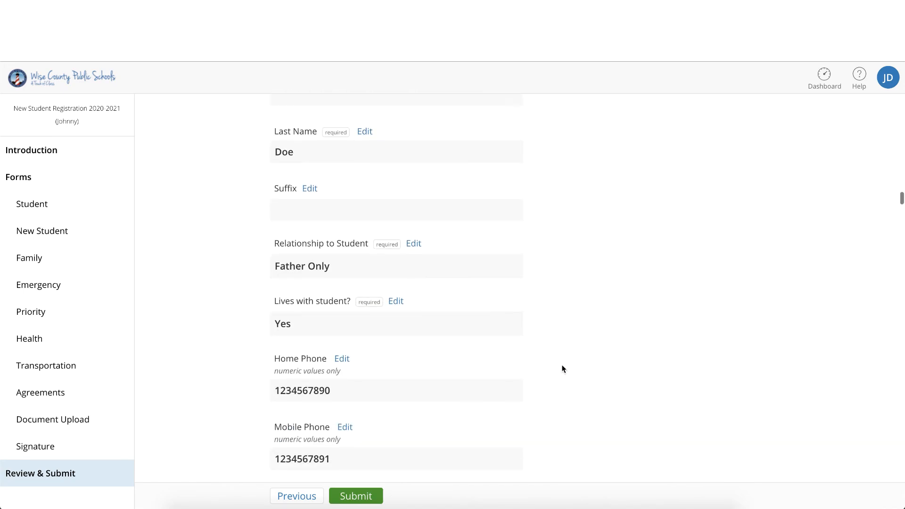
scroll(562, 368, down, 15)
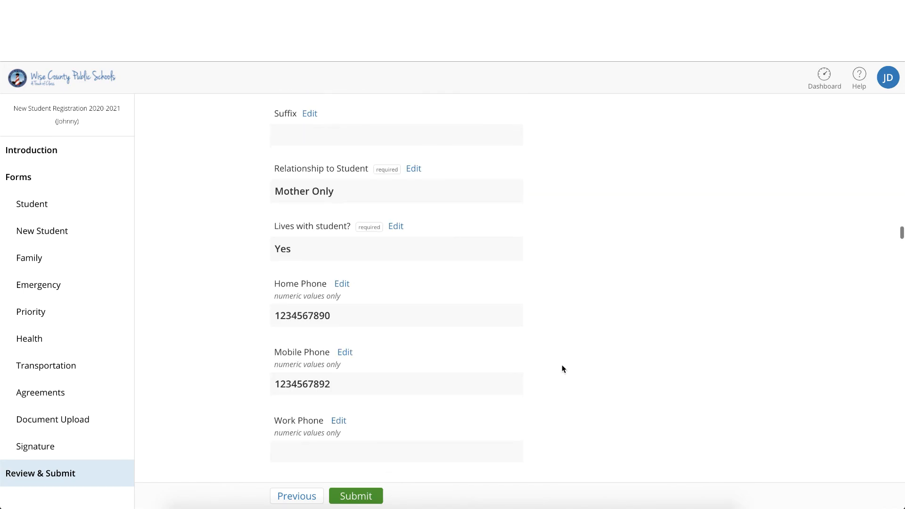
scroll(562, 369, down, 20)
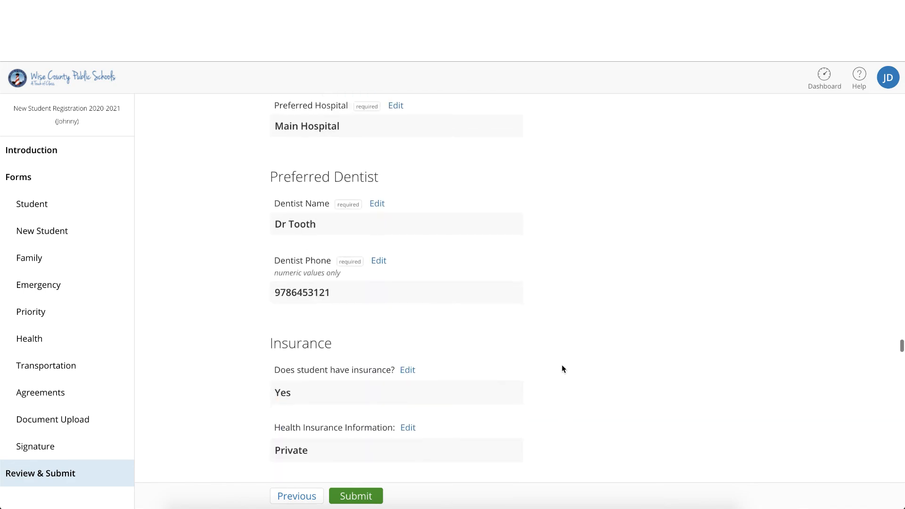
scroll(563, 368, down, 20)
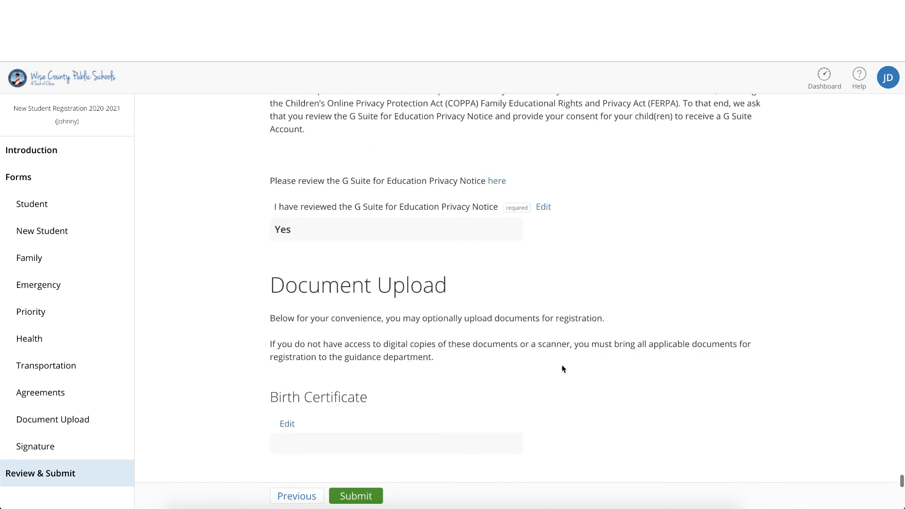
click(369, 497)
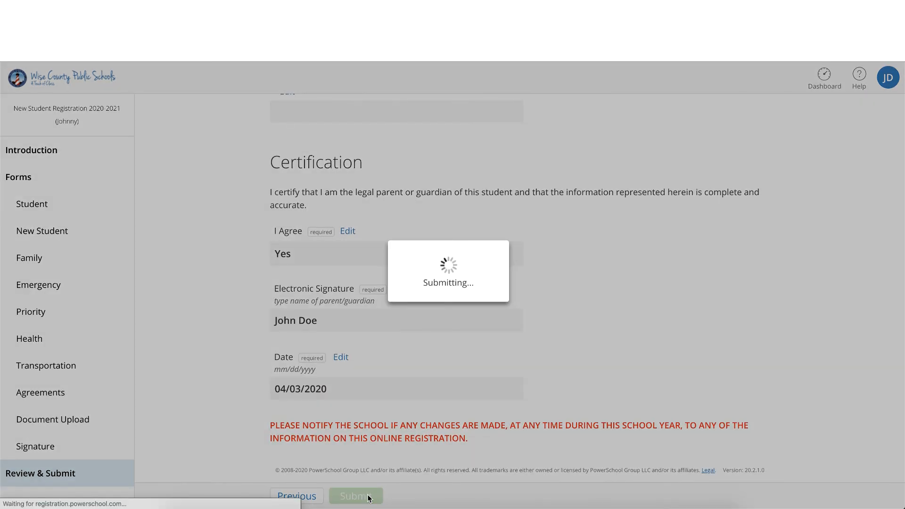